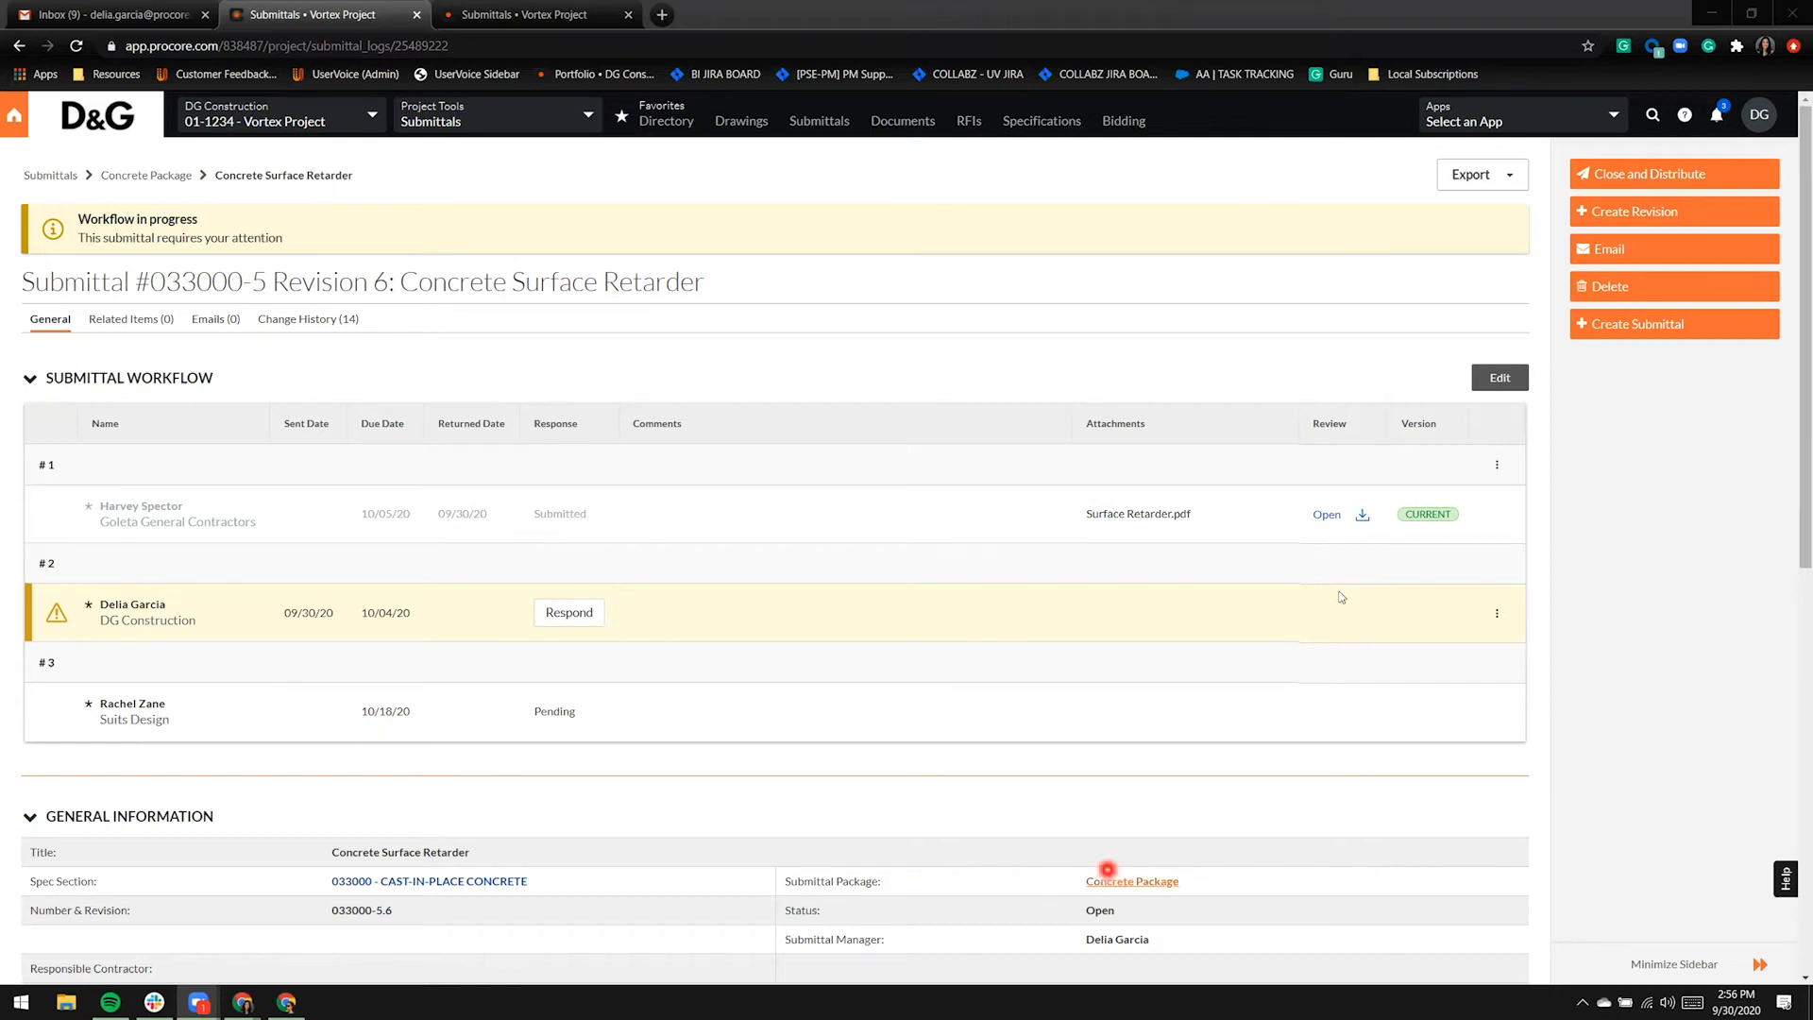
- Open the Surface Retarder.pdf attachment from the submittal workflow and look through its pages up to page 9
left_click(1322, 515)
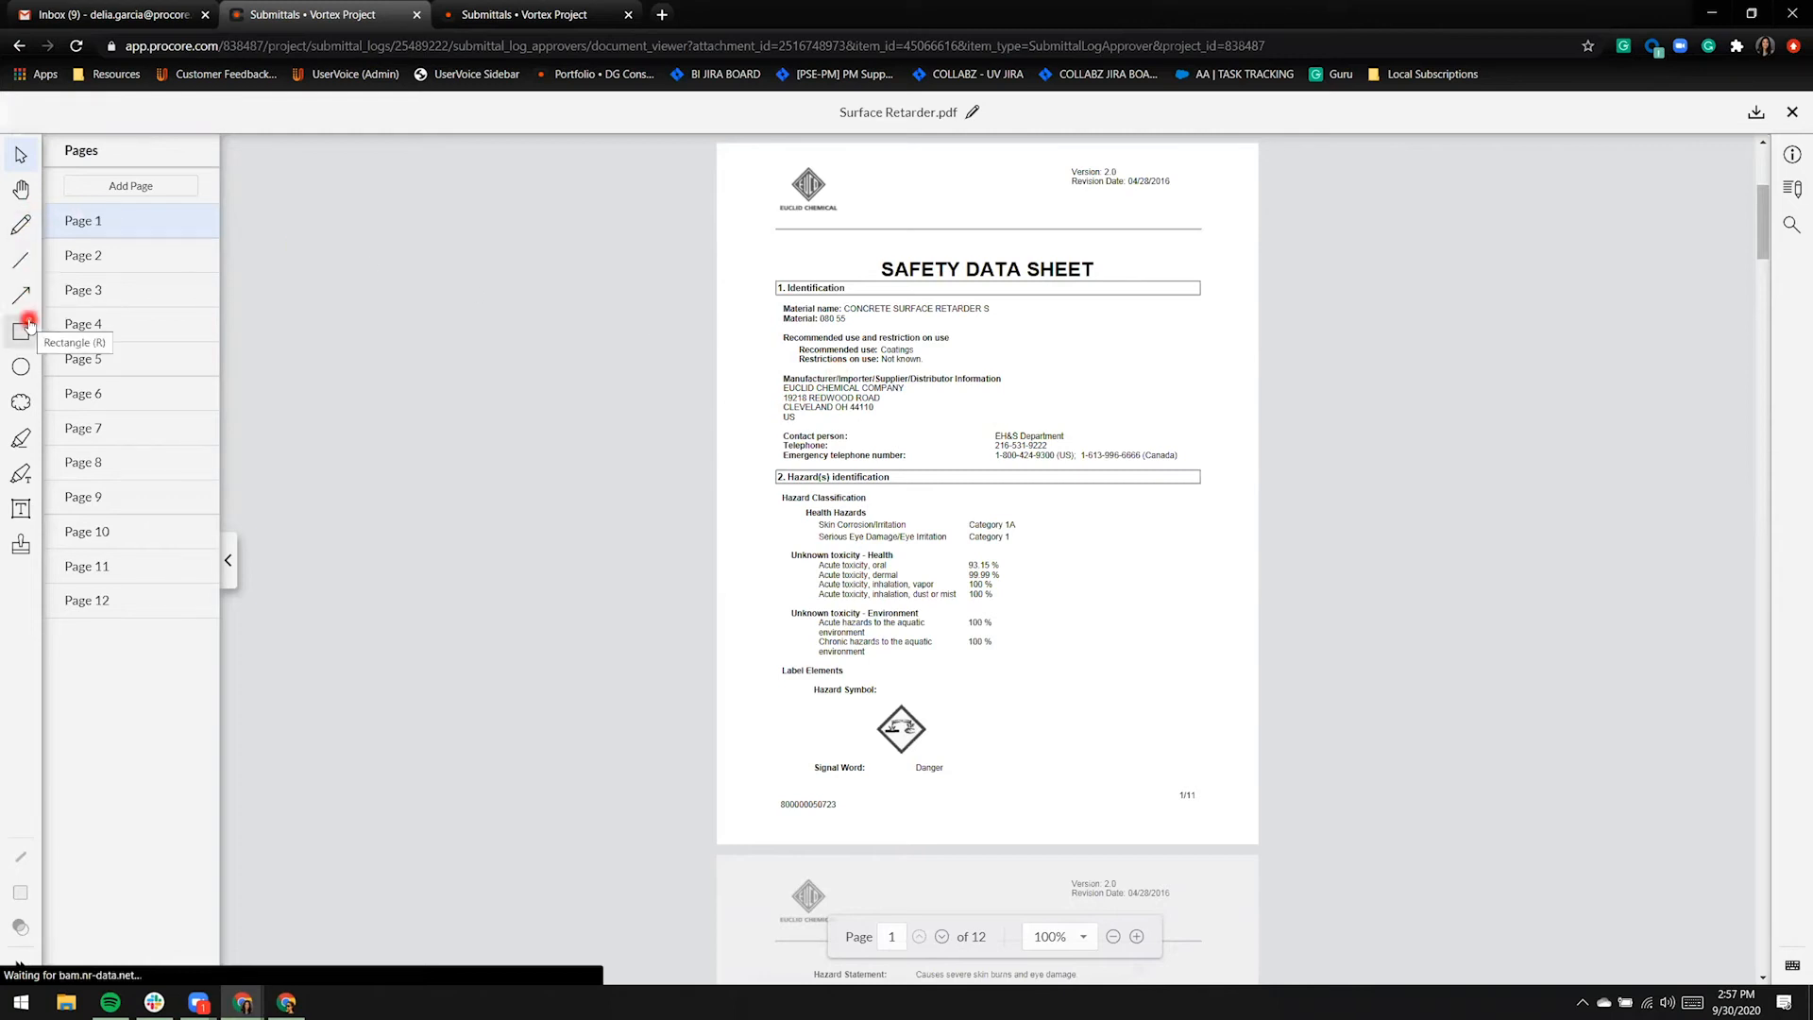
left_click(123, 294)
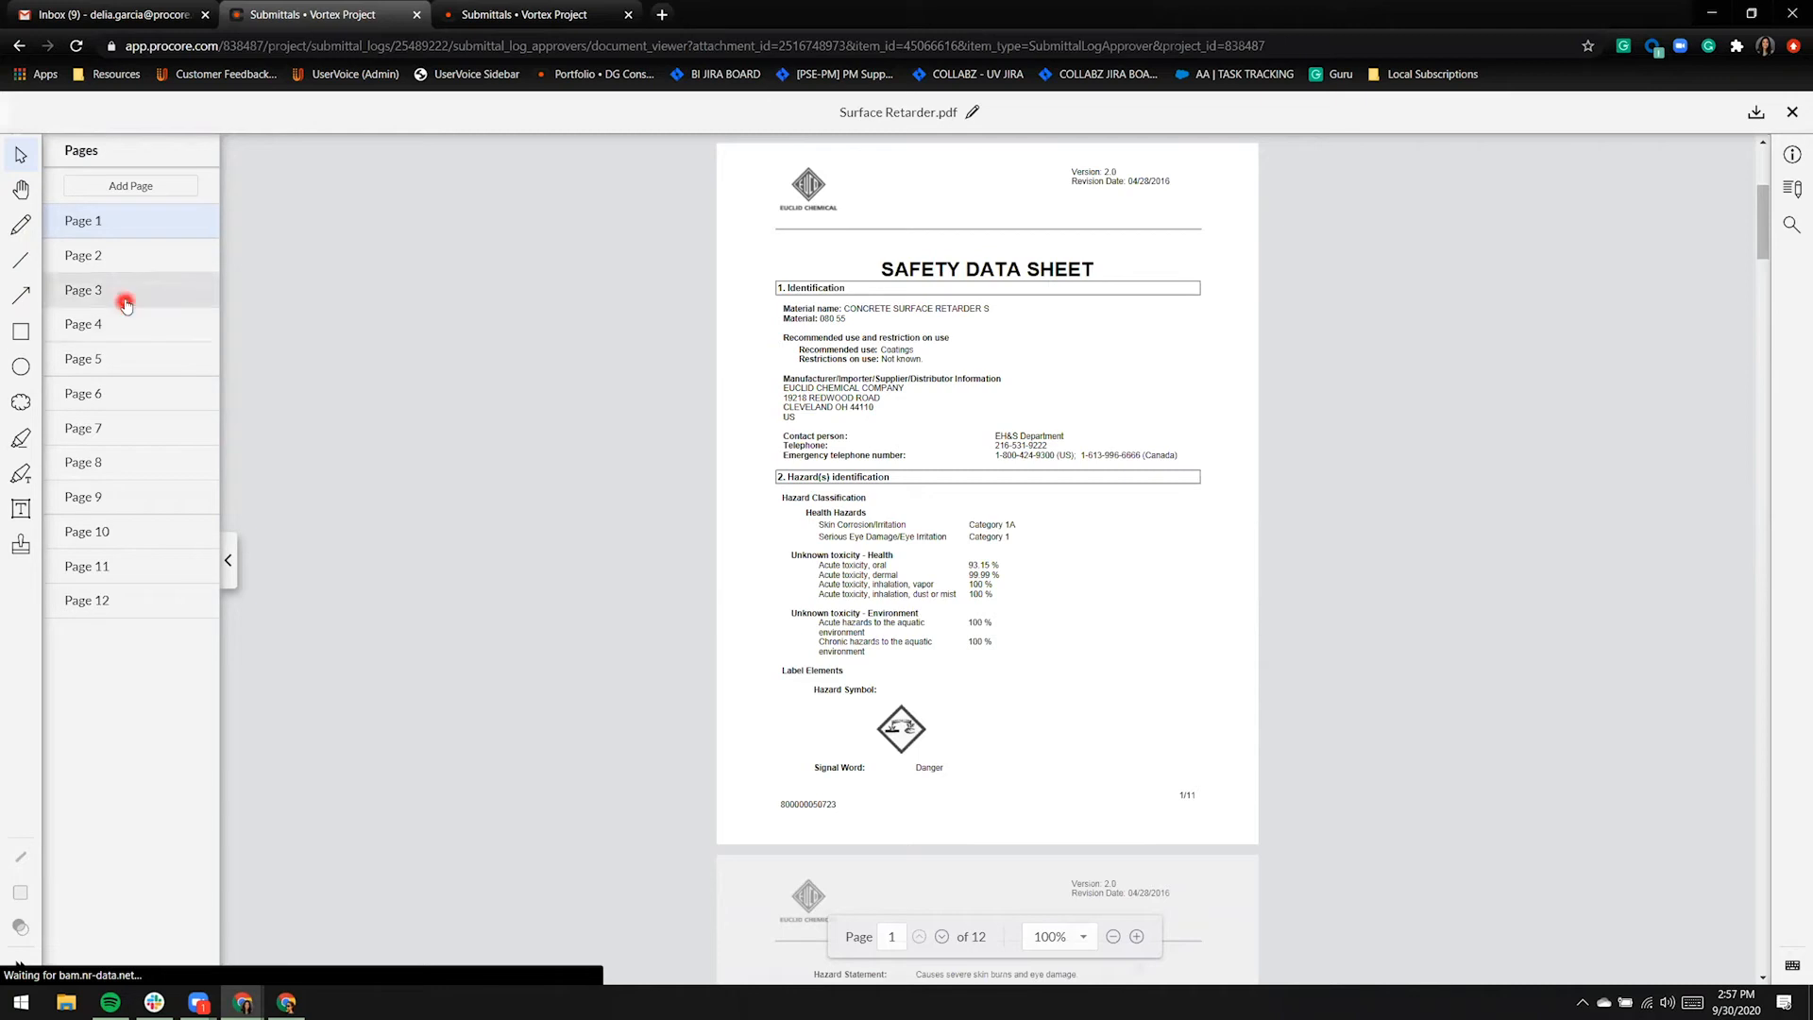
left_click(118, 359)
left_click(133, 400)
left_click(128, 423)
scroll(1154, 640, "down", 5)
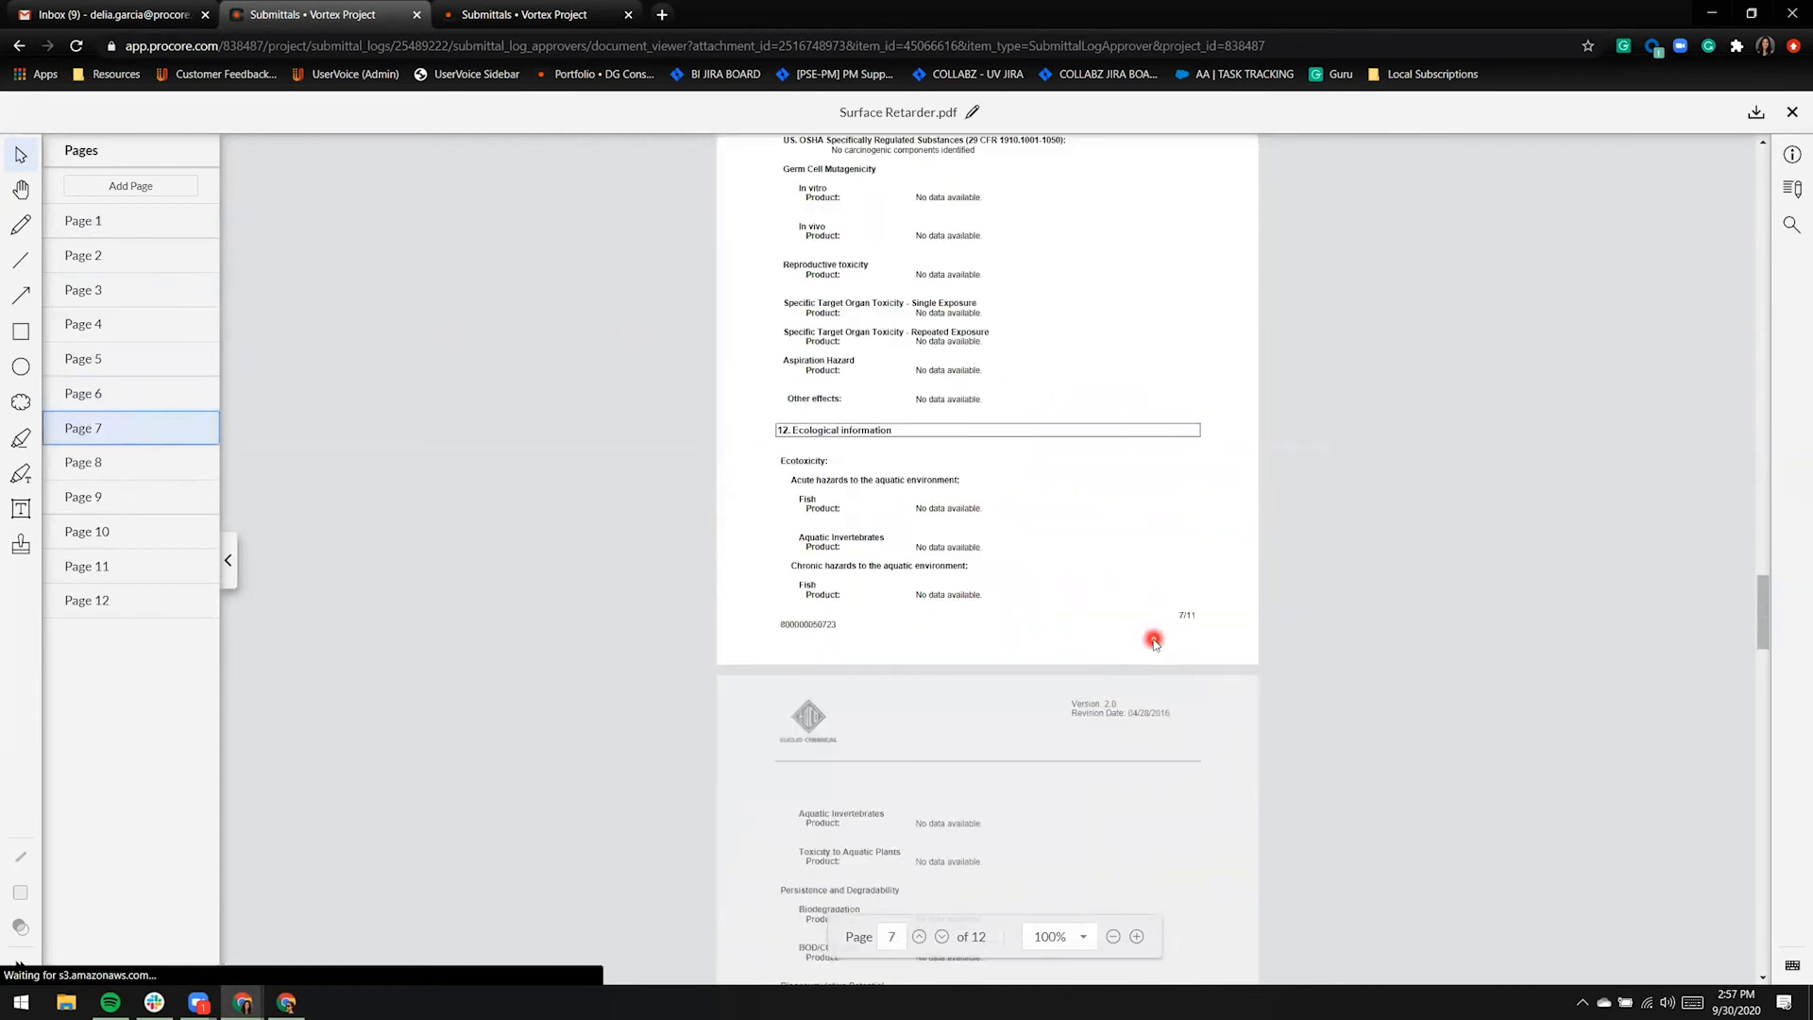
scroll(1154, 640, "down", 6)
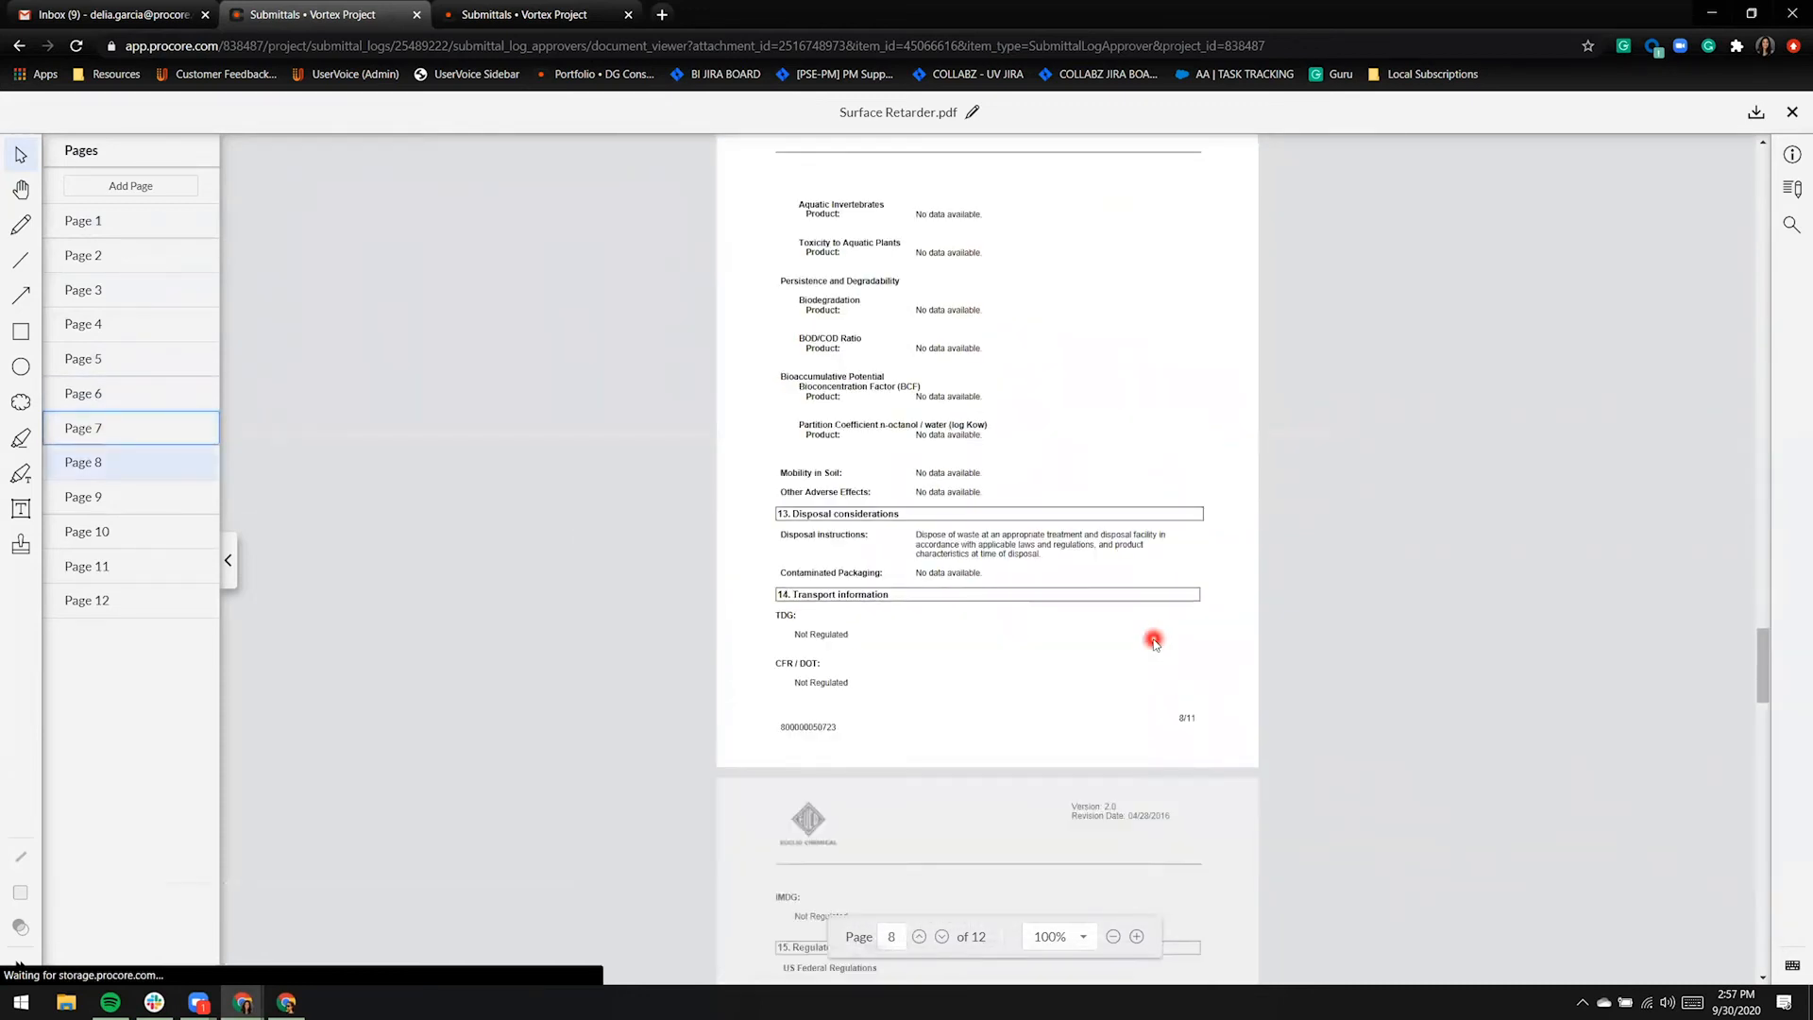
scroll(1154, 641, "down", 2)
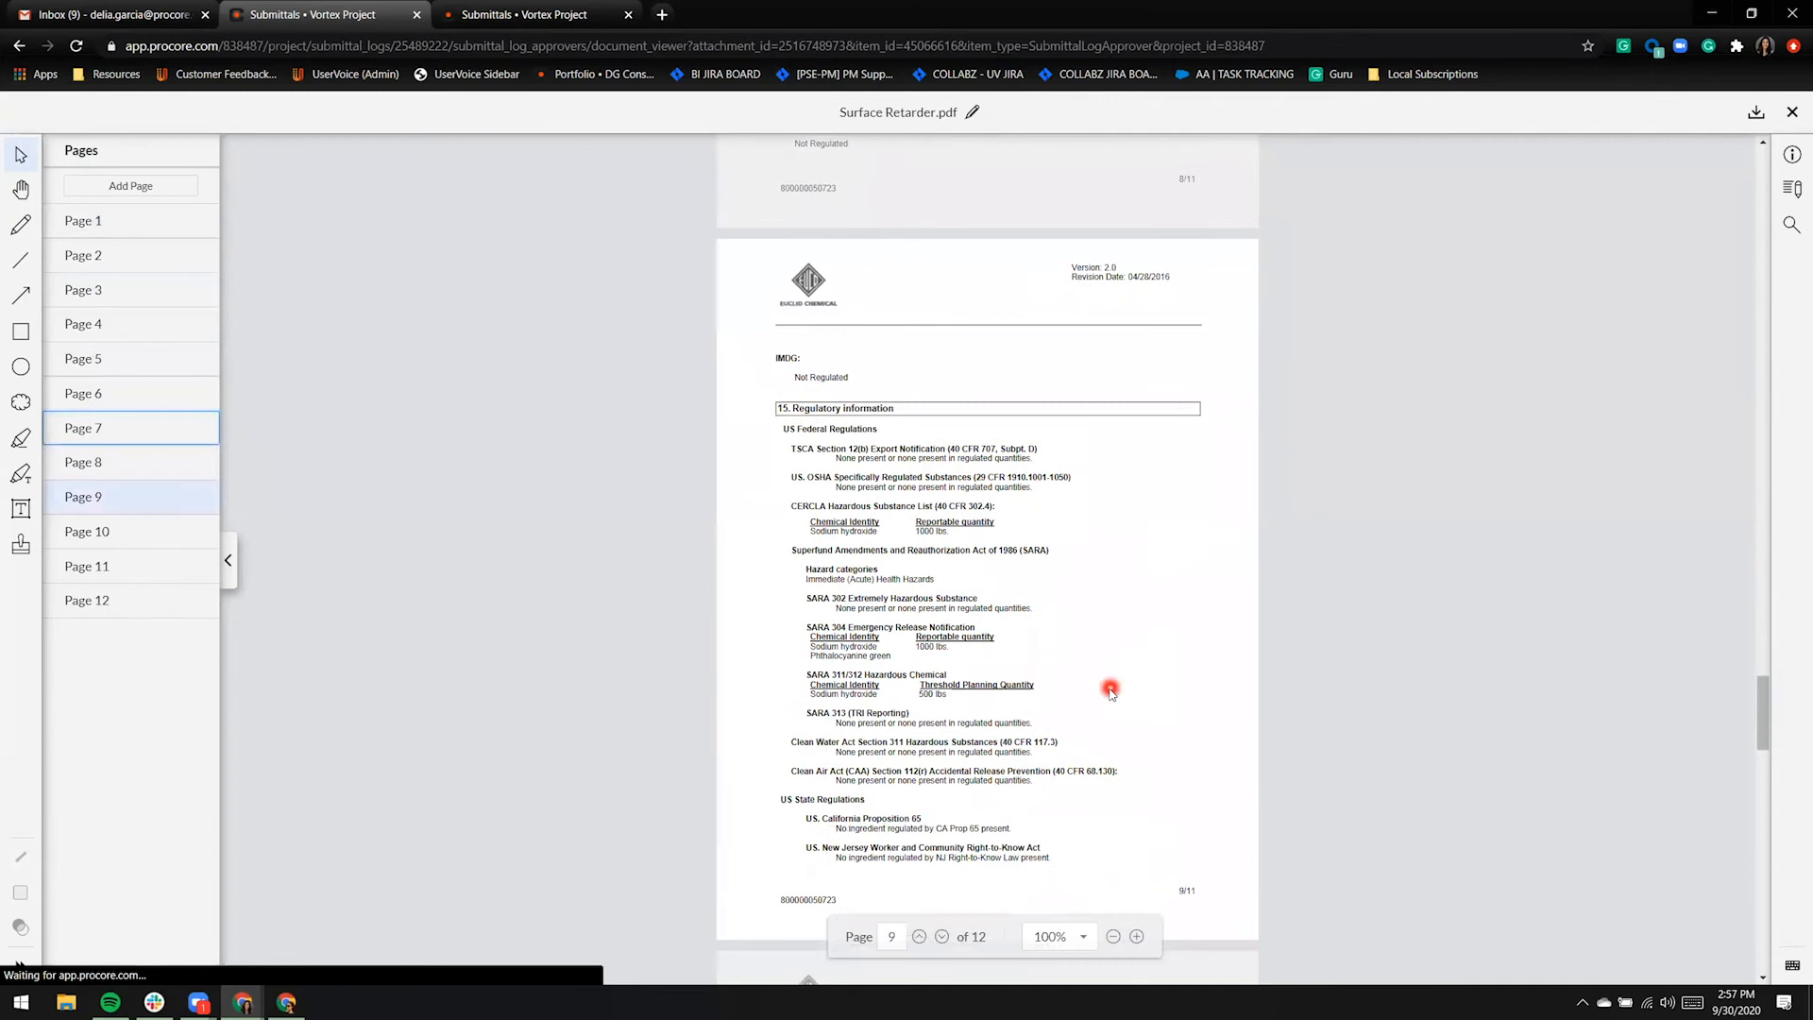
- Add a cover page at the beginning of the document
left_click(1089, 940)
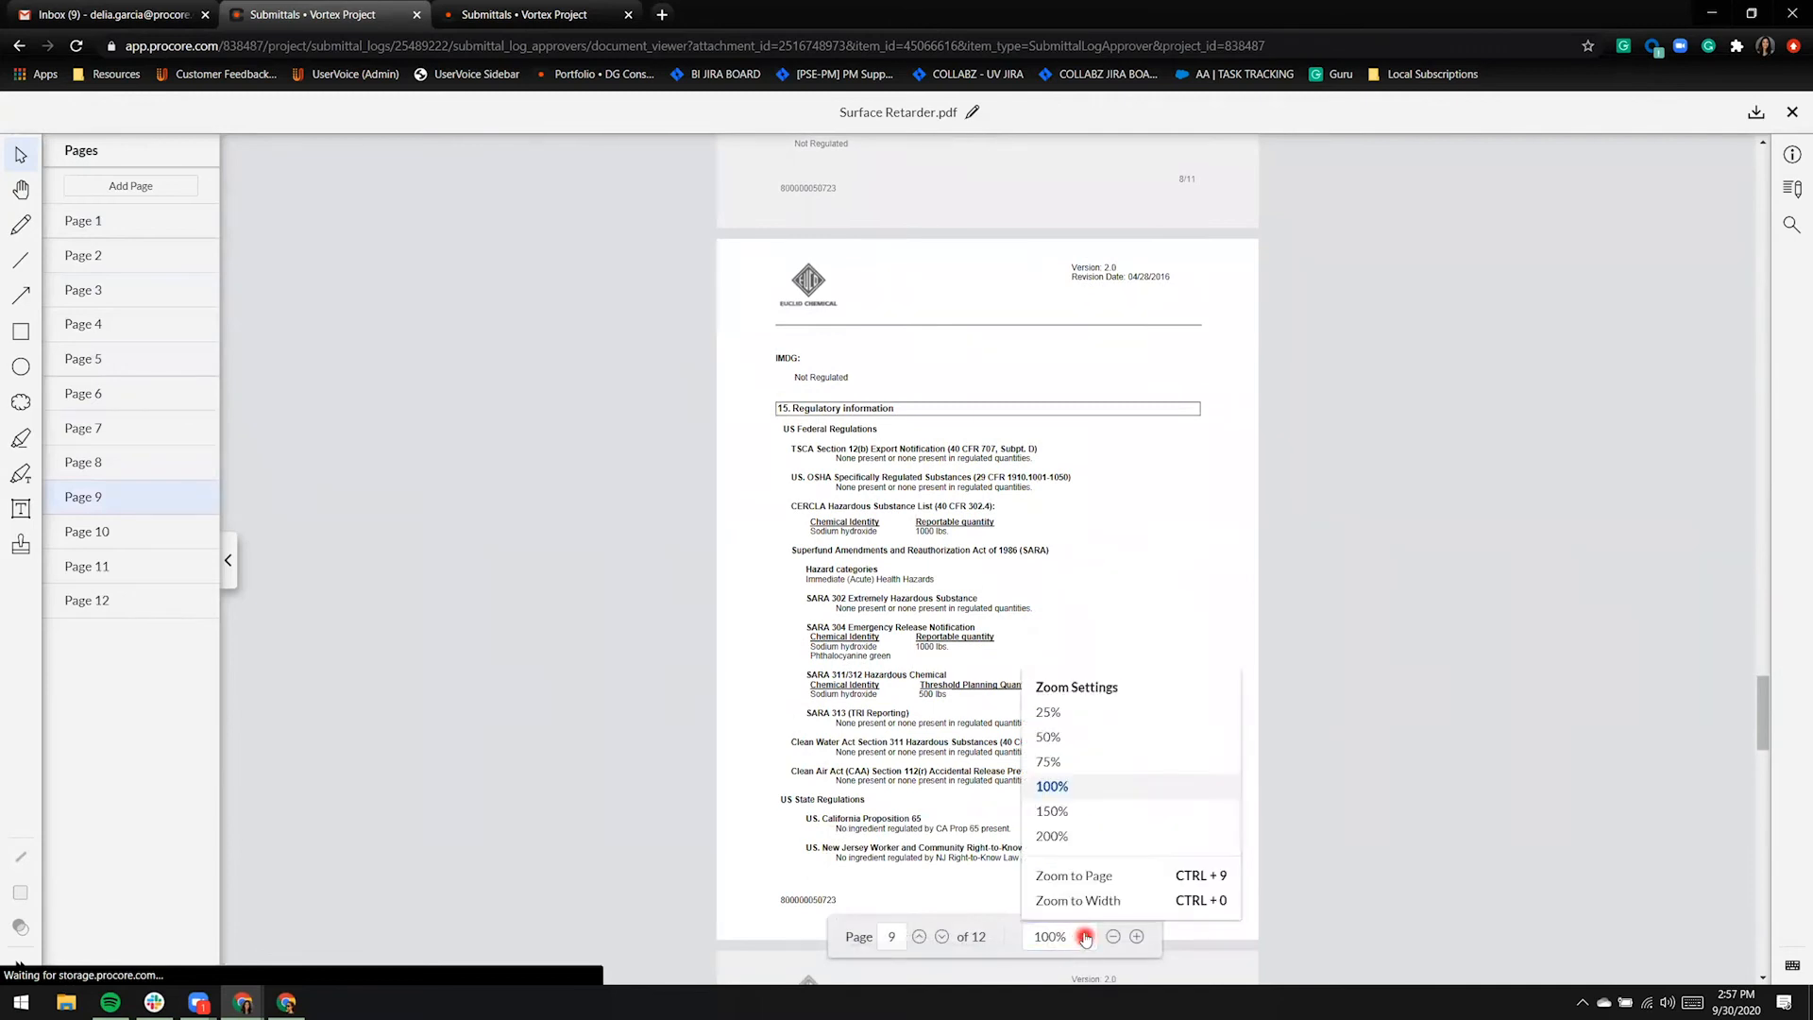
left_click(1055, 836)
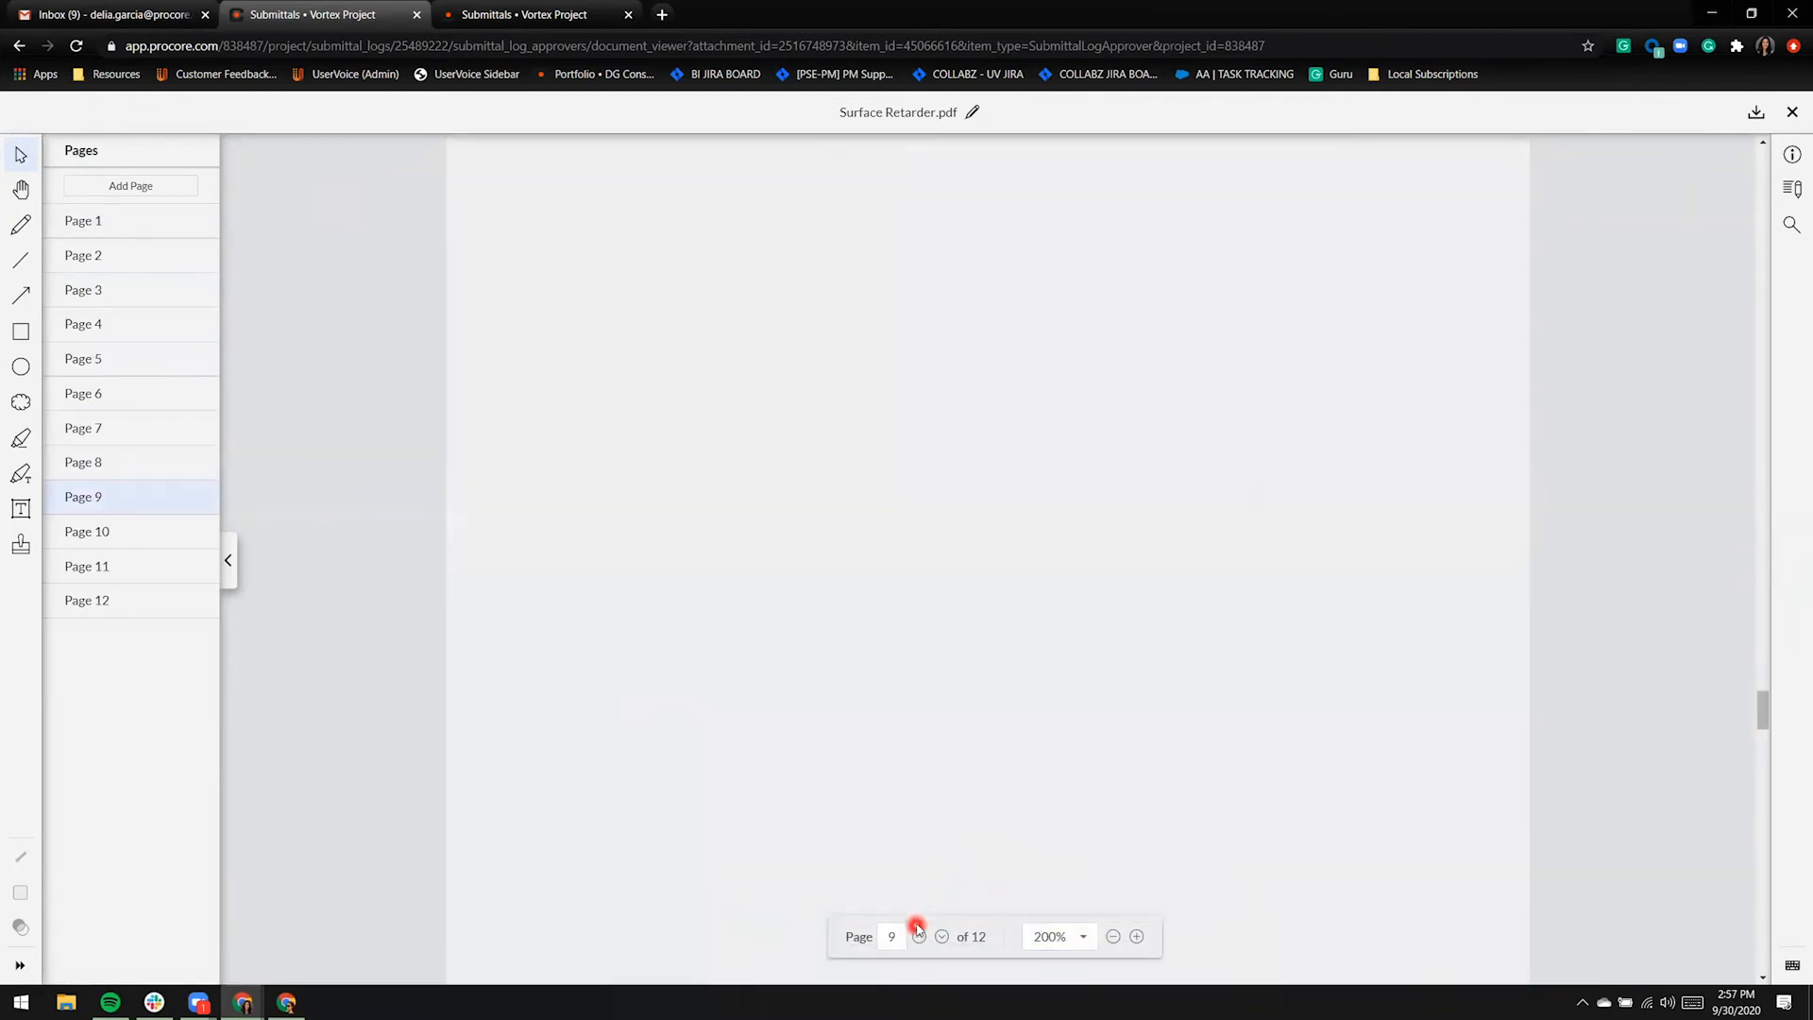
scroll(923, 746, "up", 2)
scroll(922, 746, "up", 10)
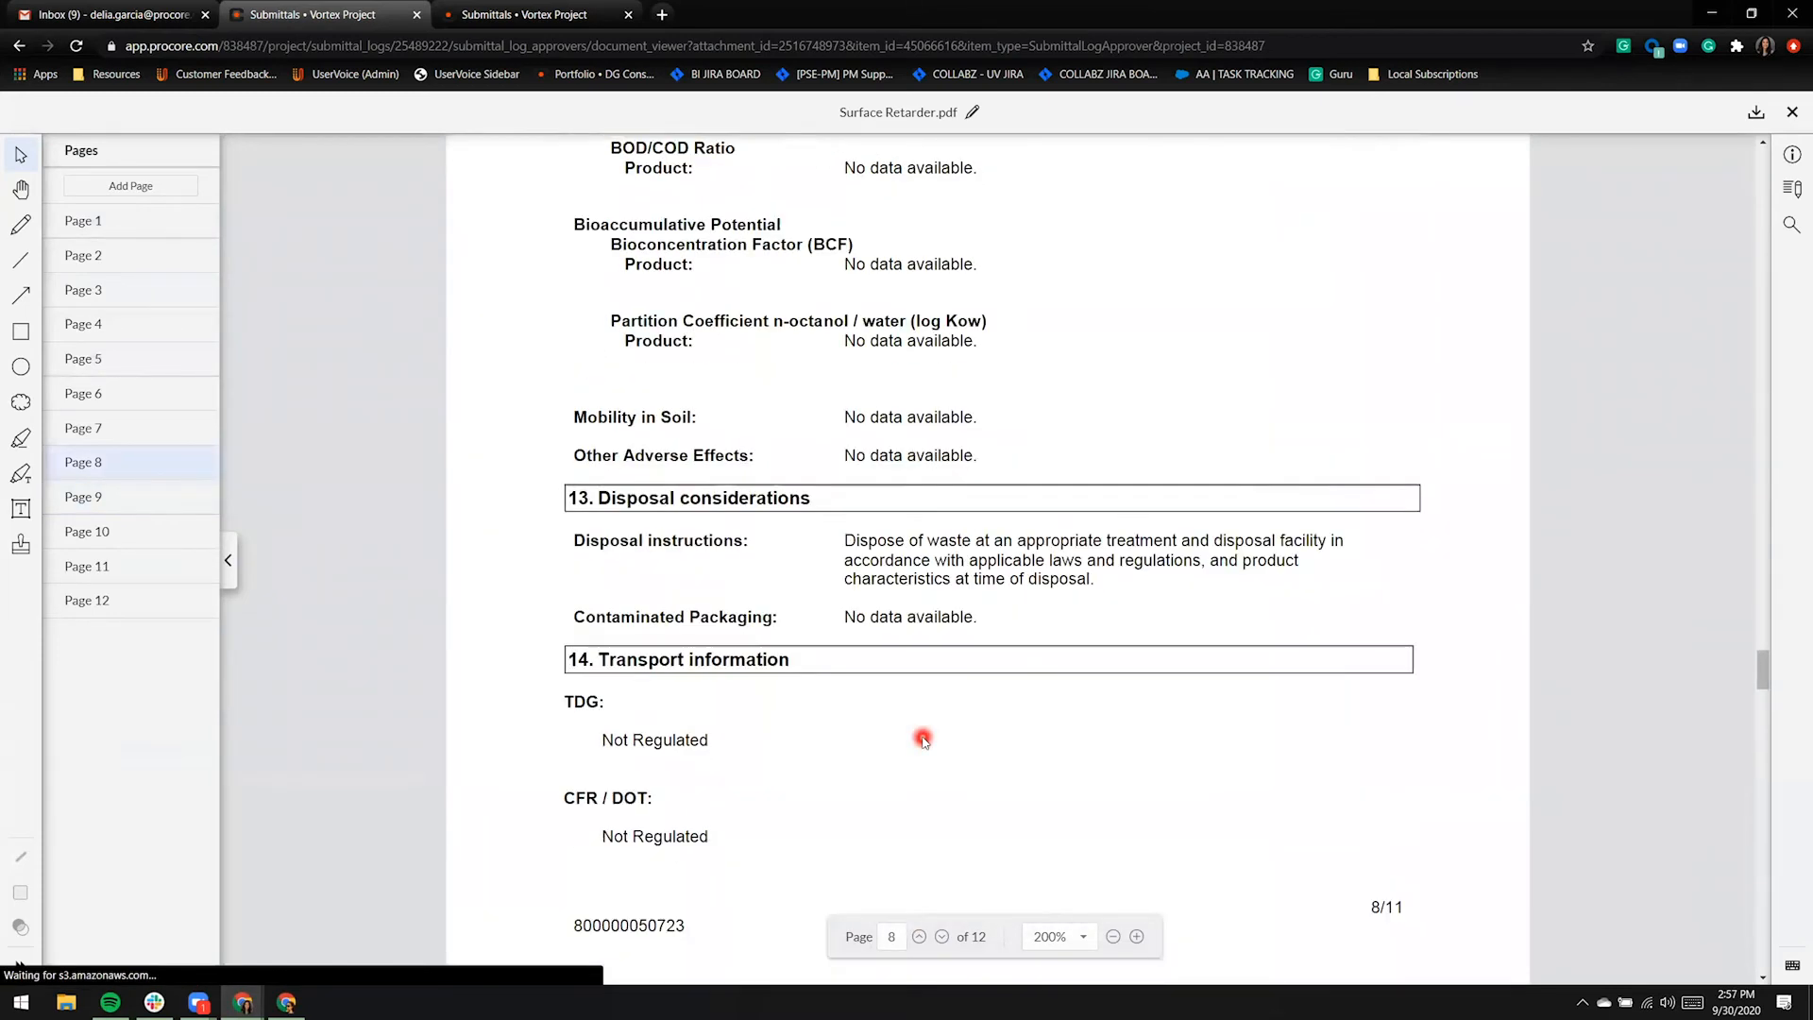
left_click(169, 192)
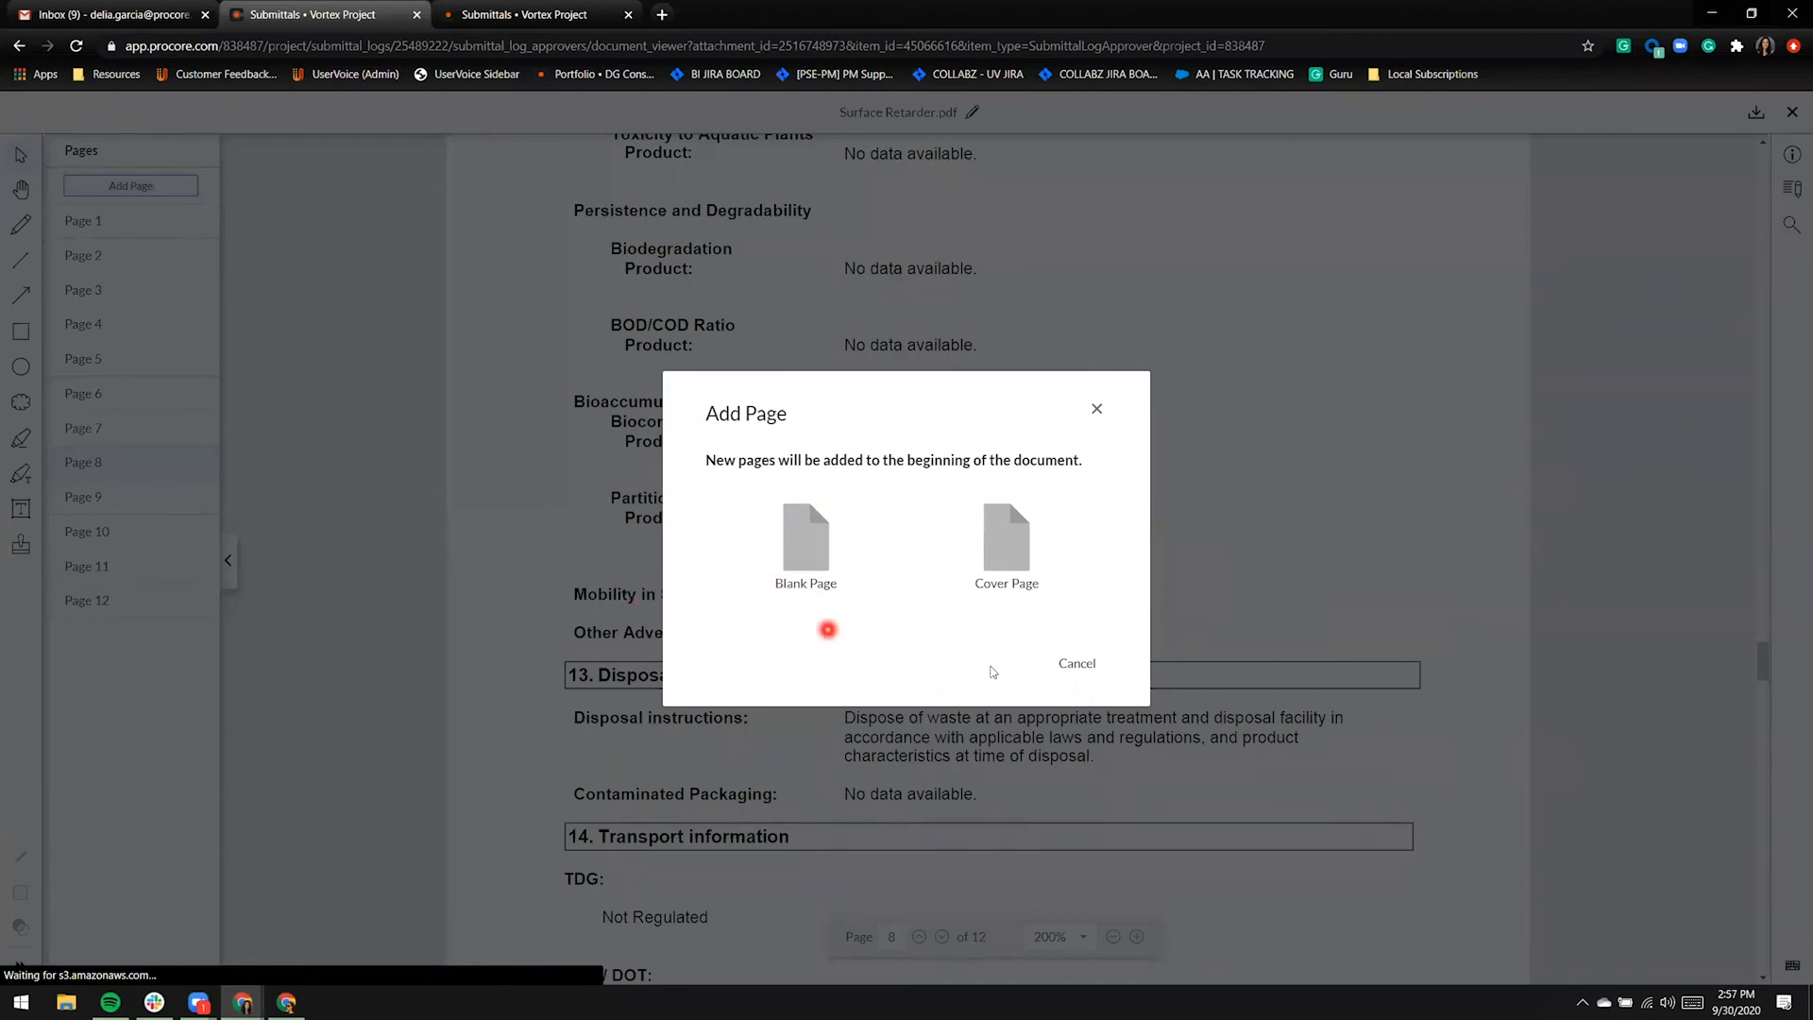
left_click(1003, 573)
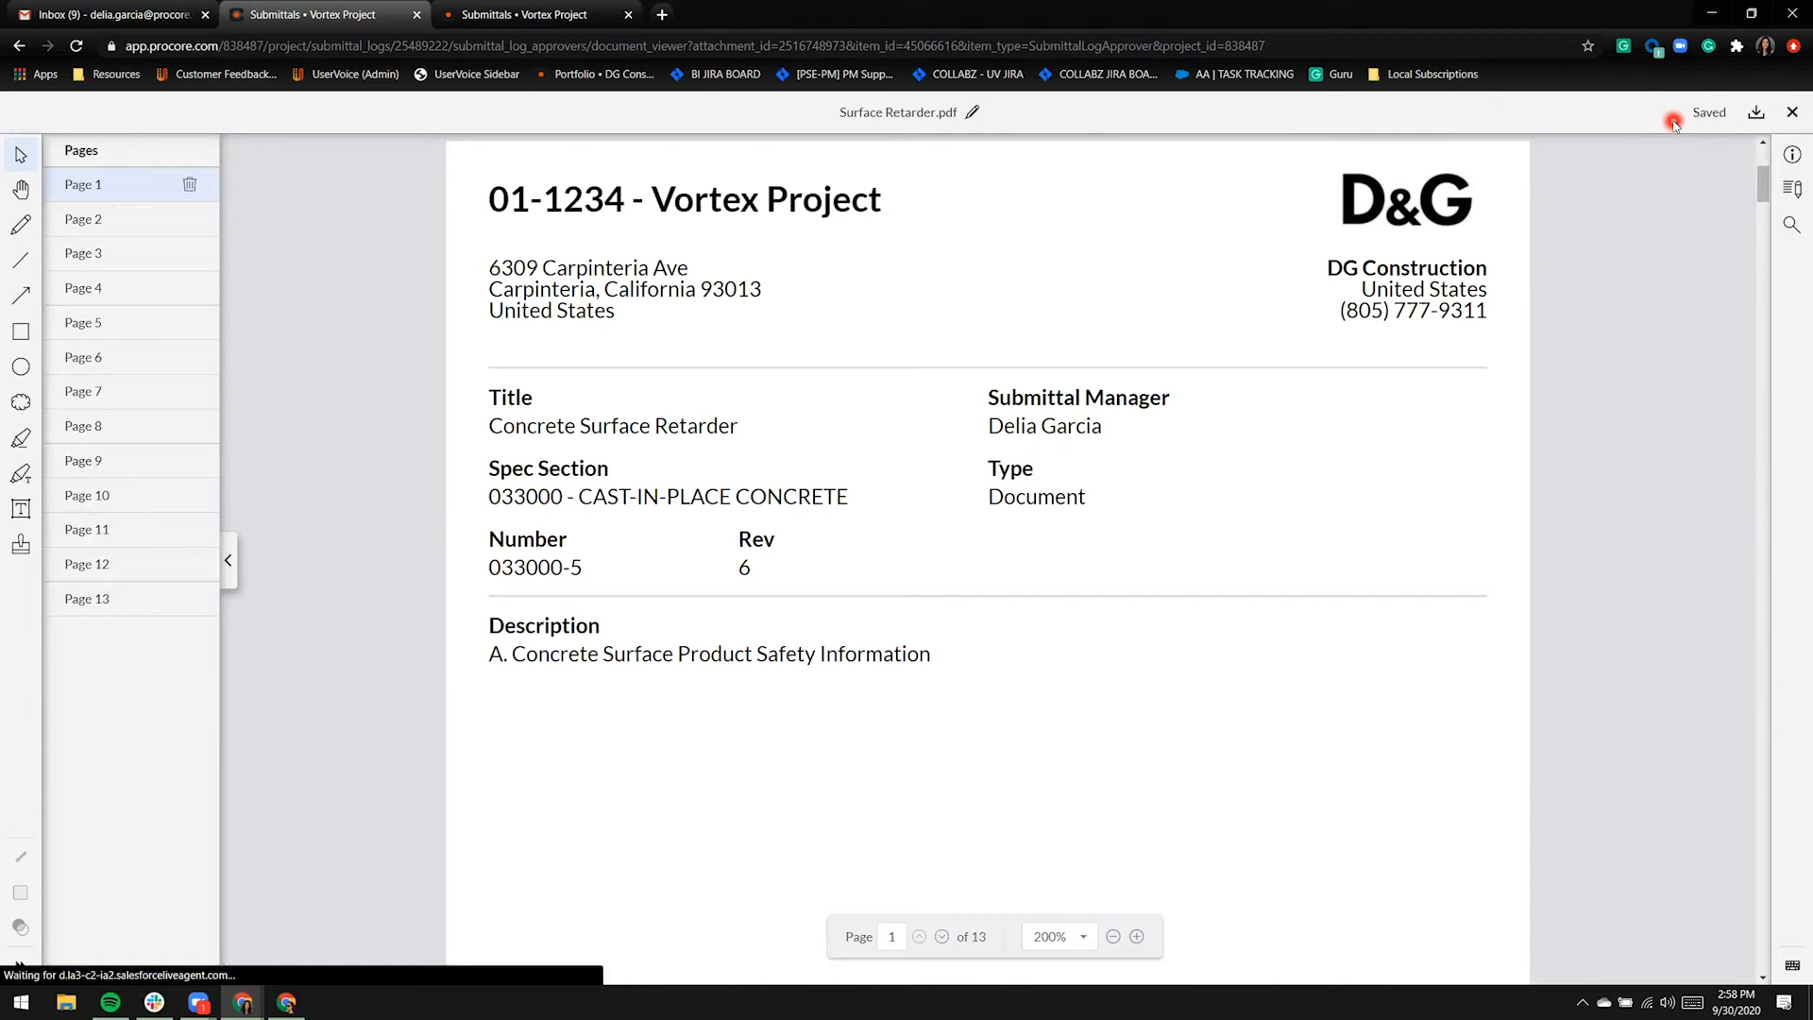
- View the submittal info and the markup list for the cover page
left_click(1787, 159)
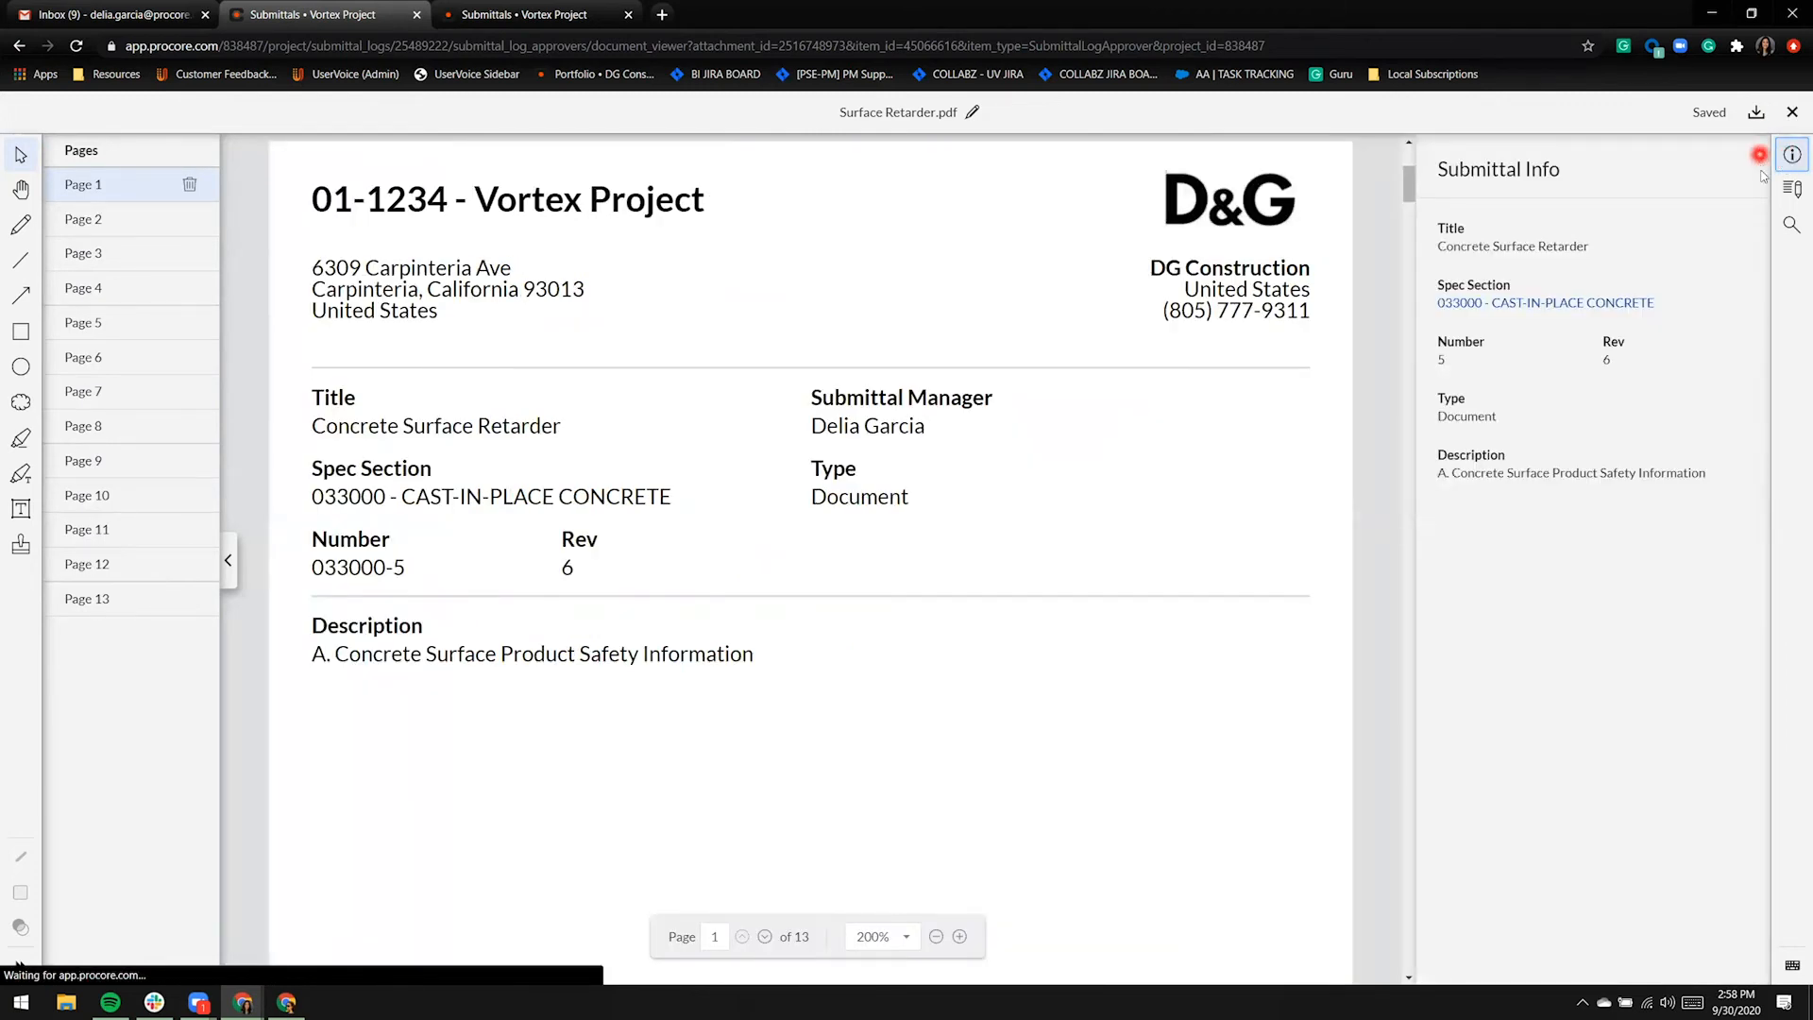
left_click(1793, 192)
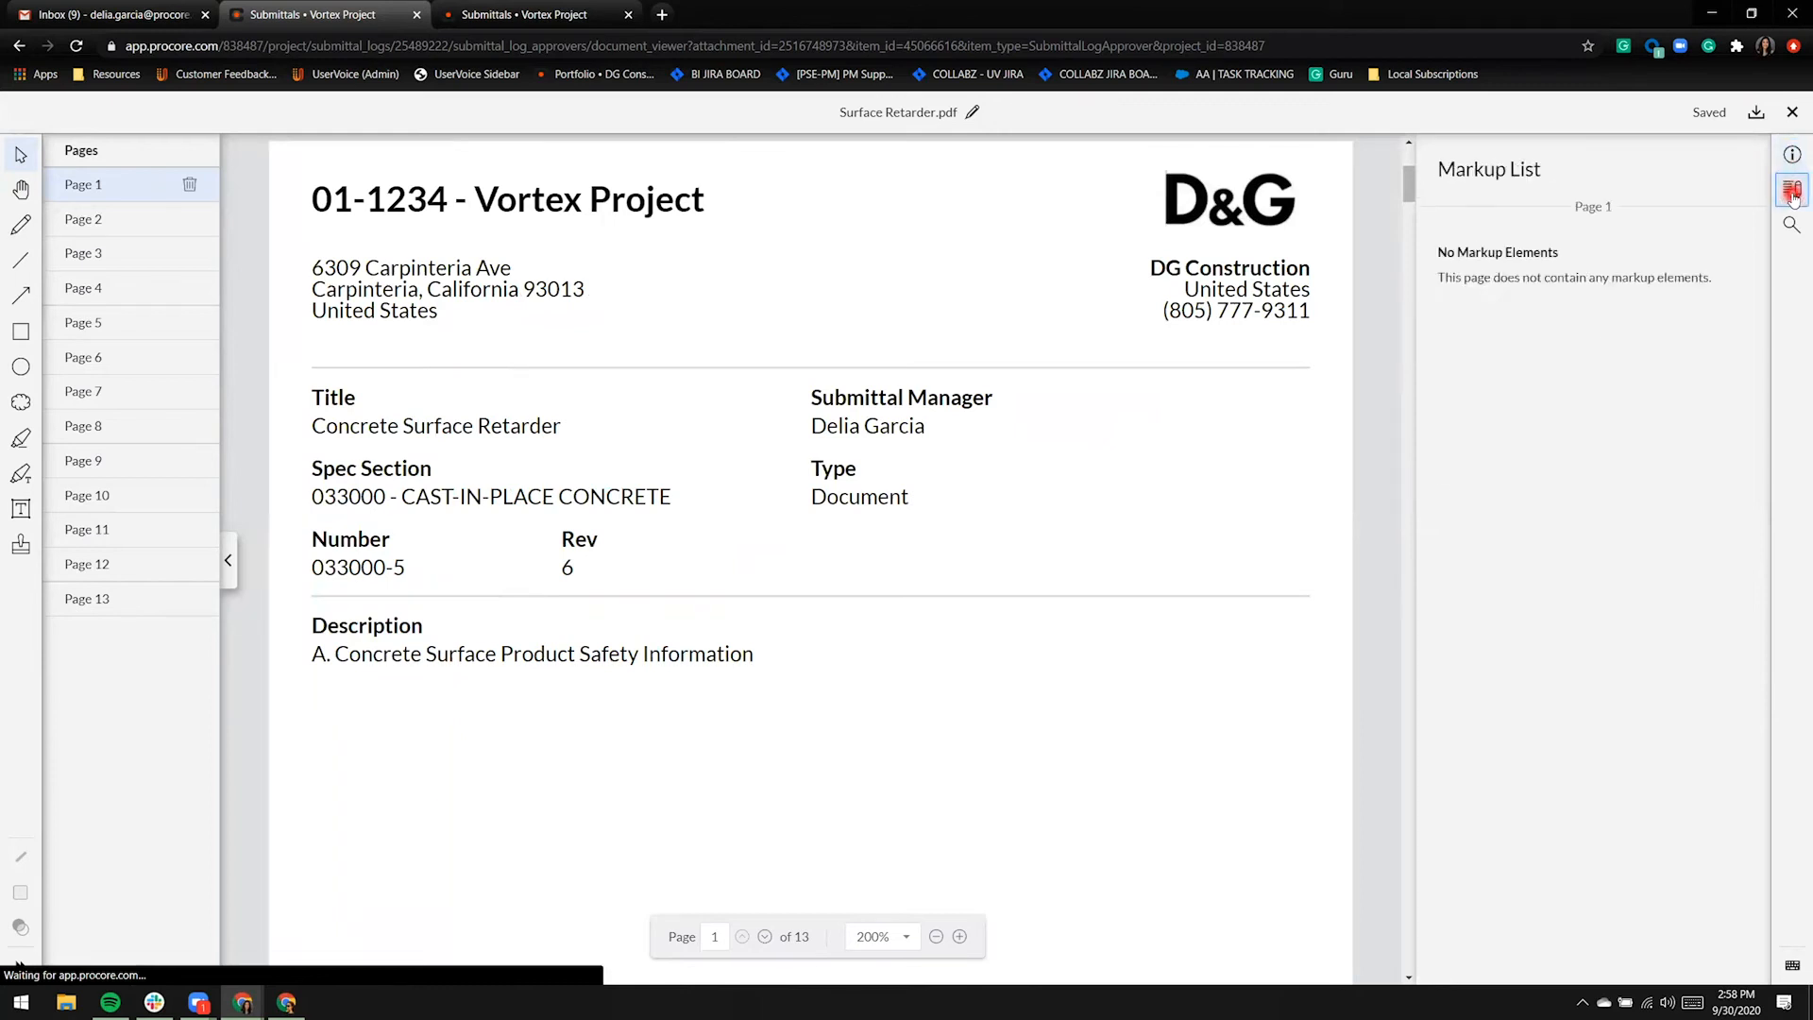
left_click(1688, 212)
- Search the document for "symbol" and go to the match on page 2
left_click(1792, 224)
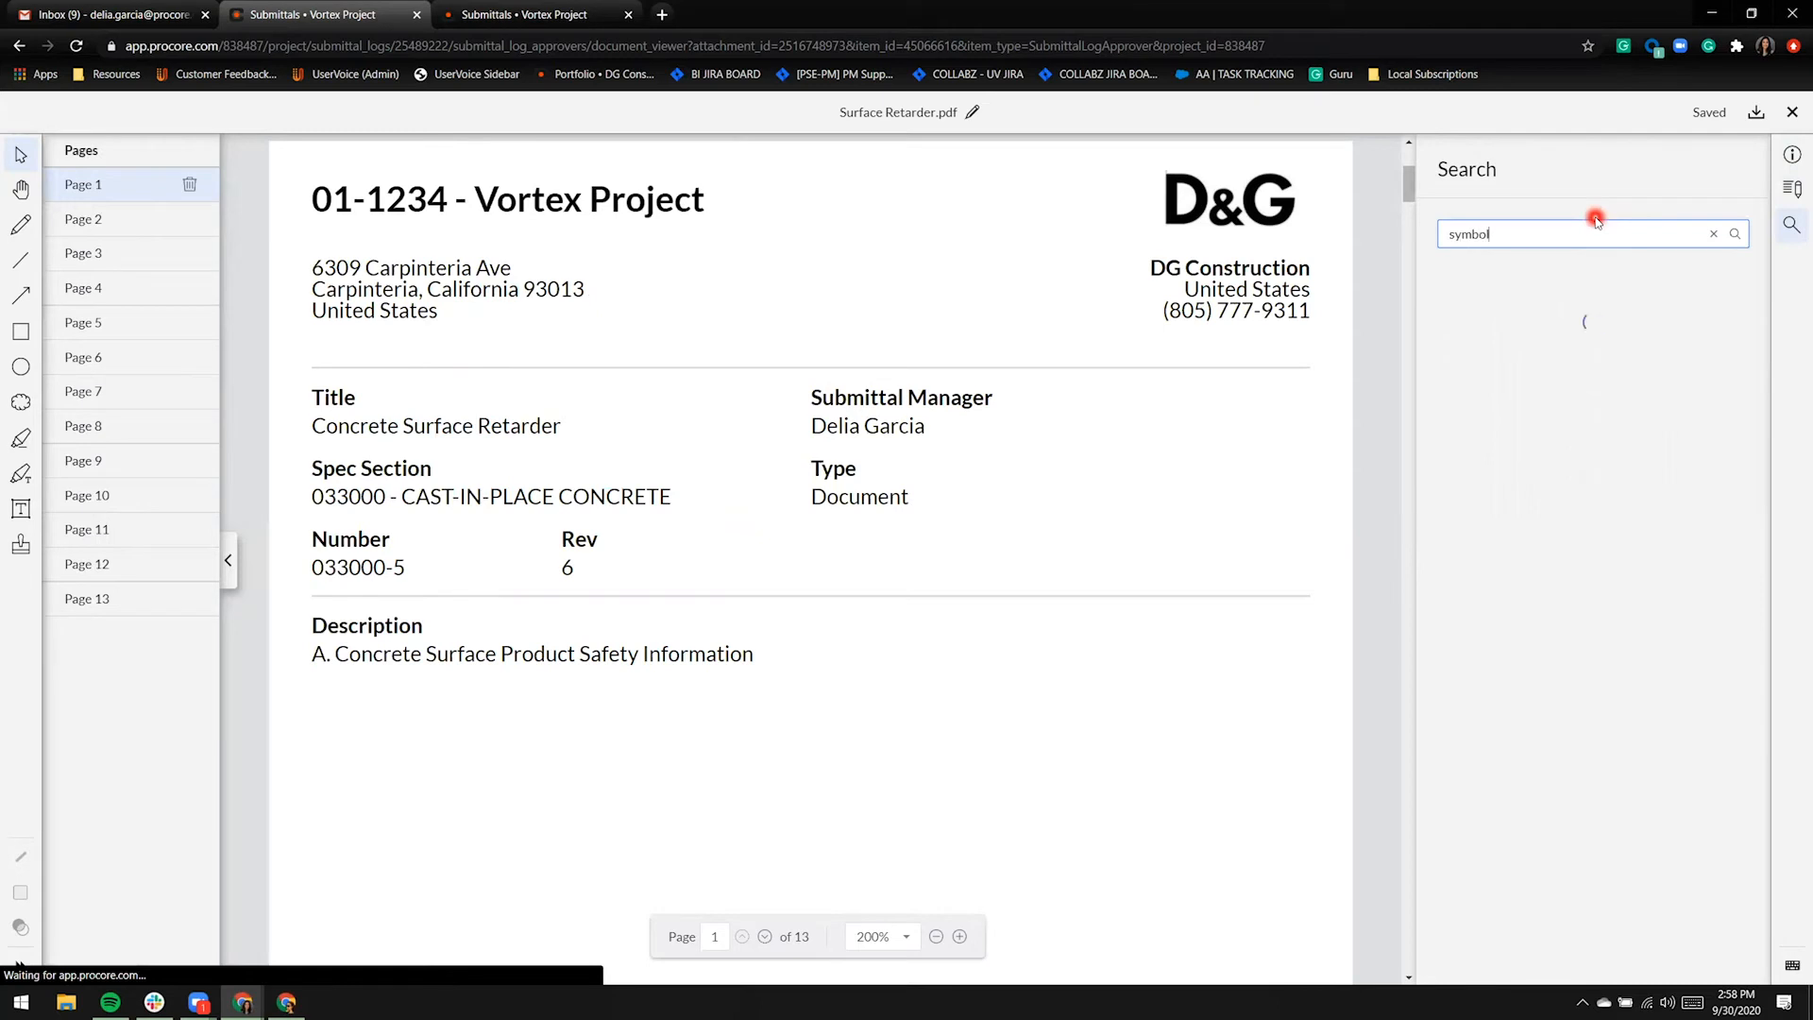
left_click(1583, 351)
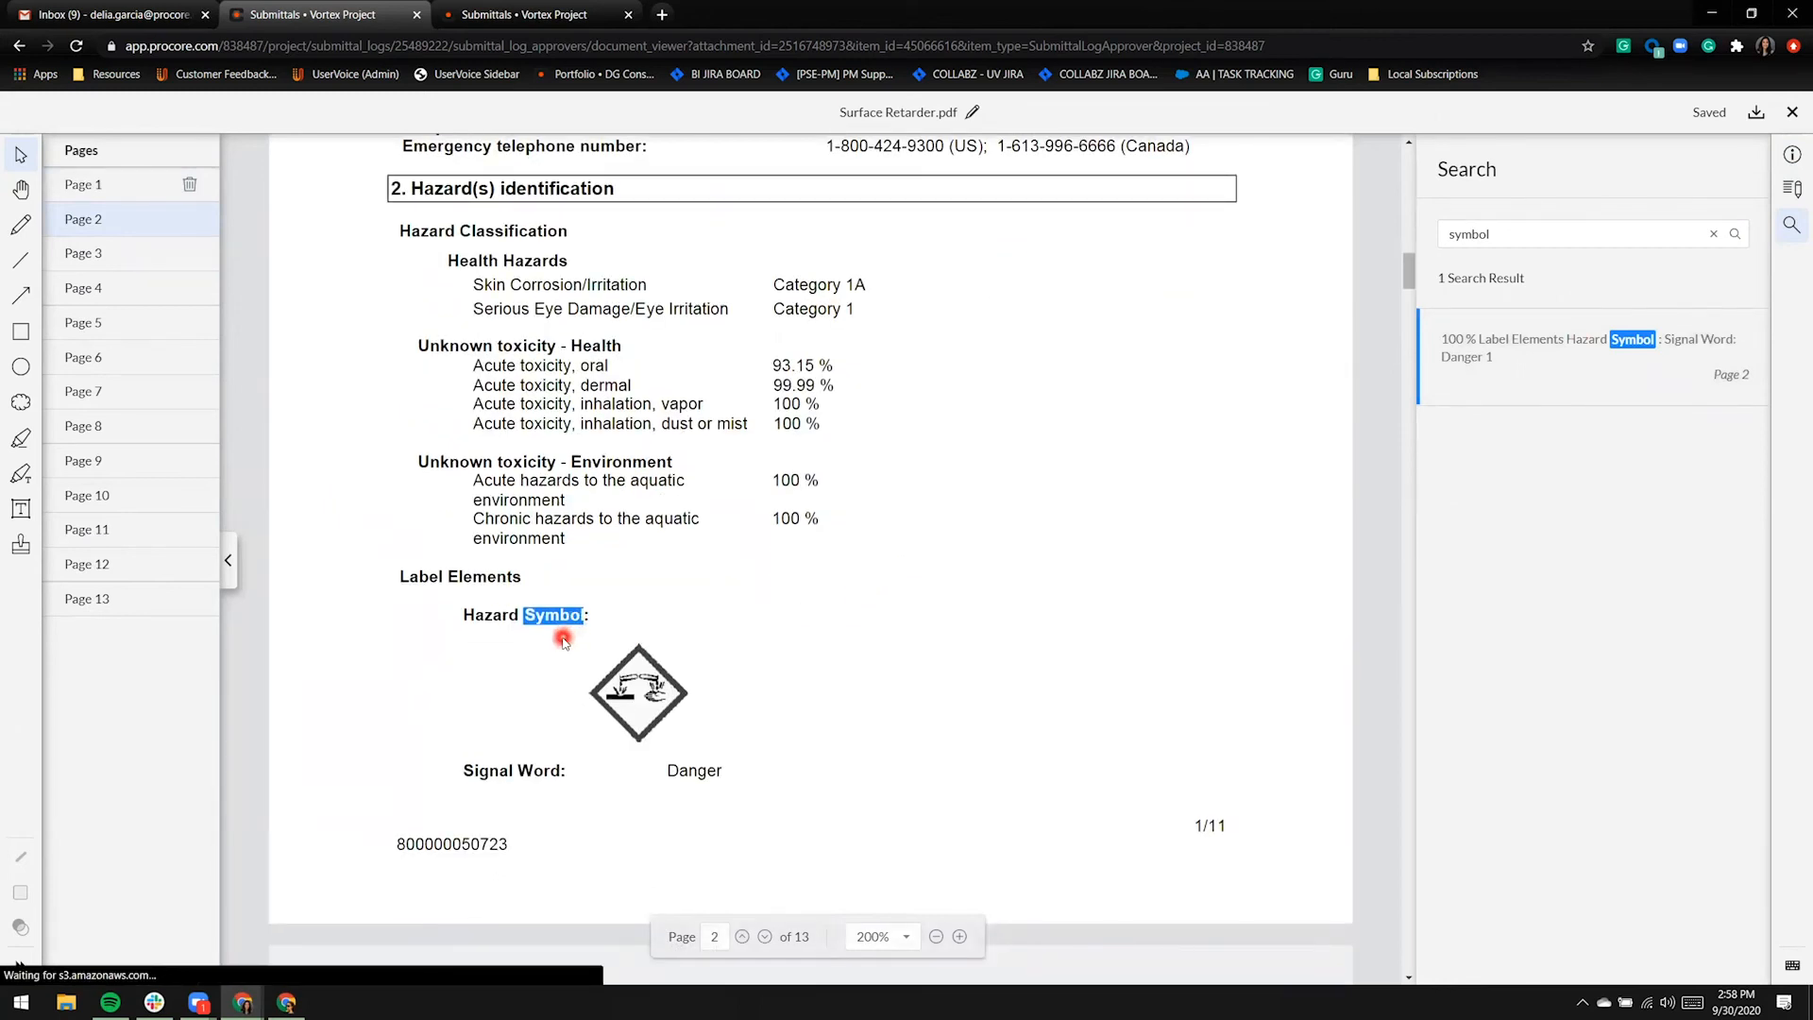
- Draw a red cloud with 1 px line thickness around the hazard classification and label elements on page 2
left_click(20, 401)
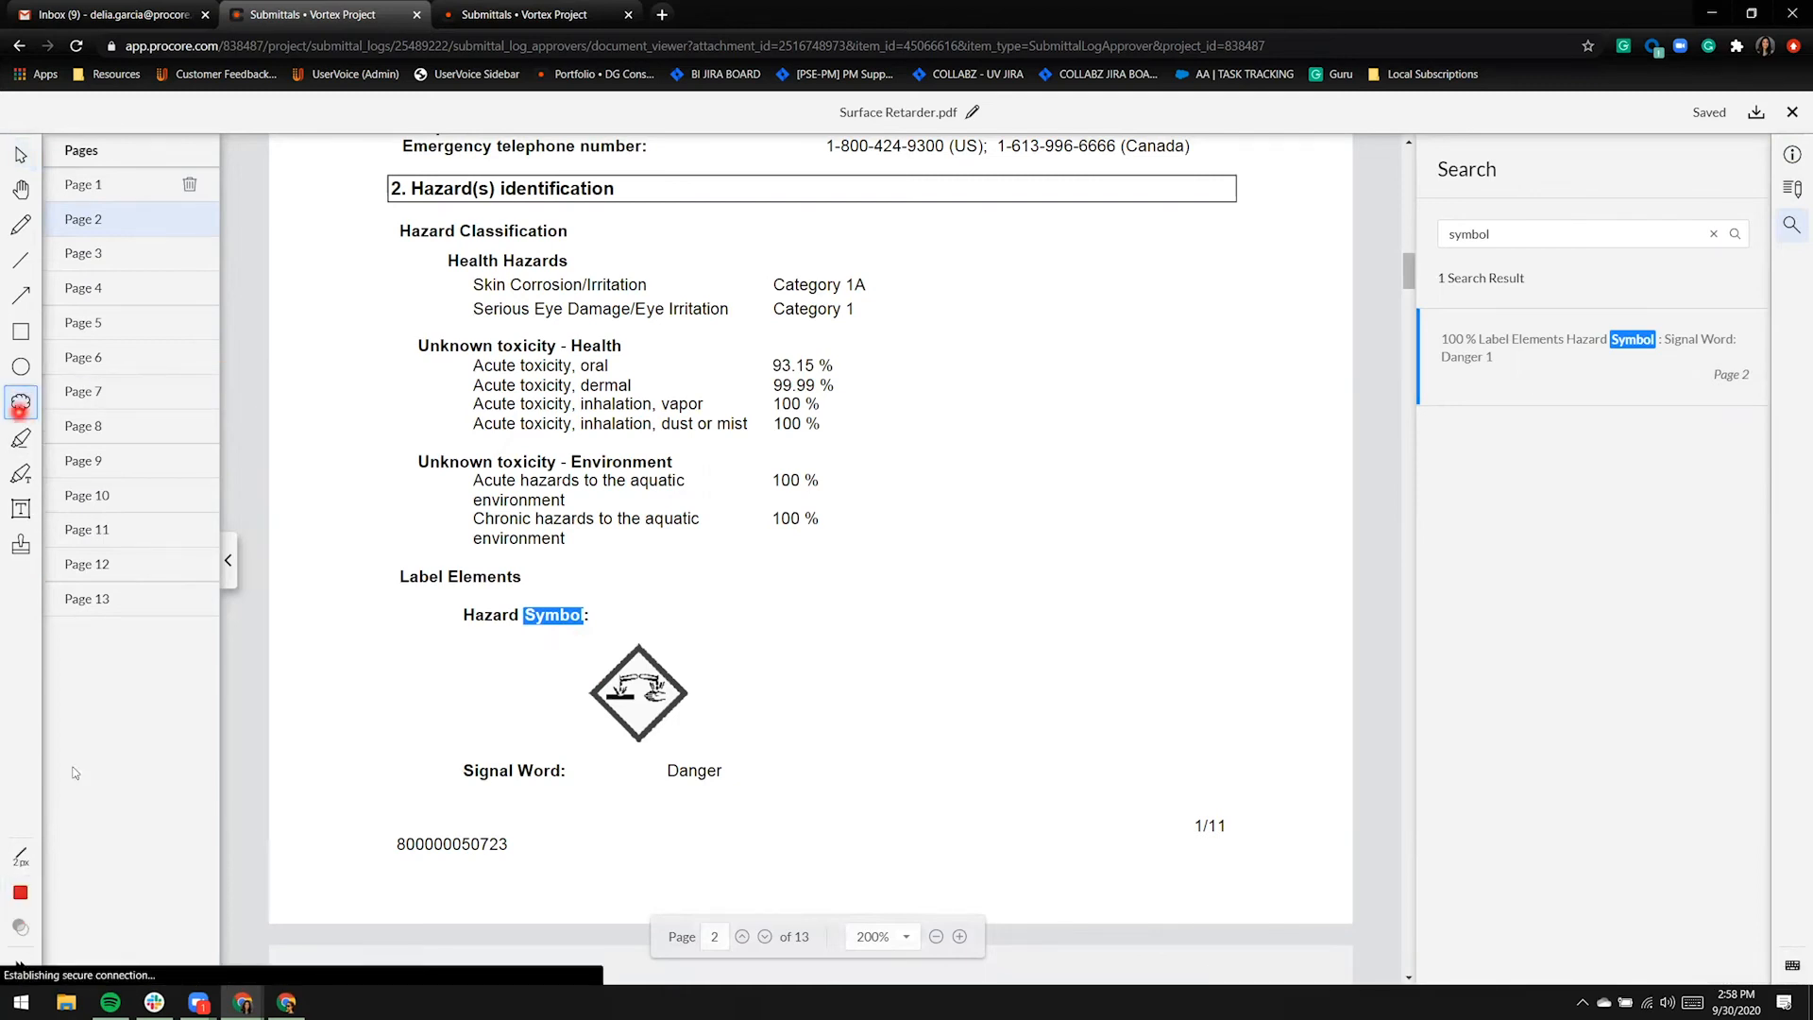
left_click(20, 857)
left_click(89, 856)
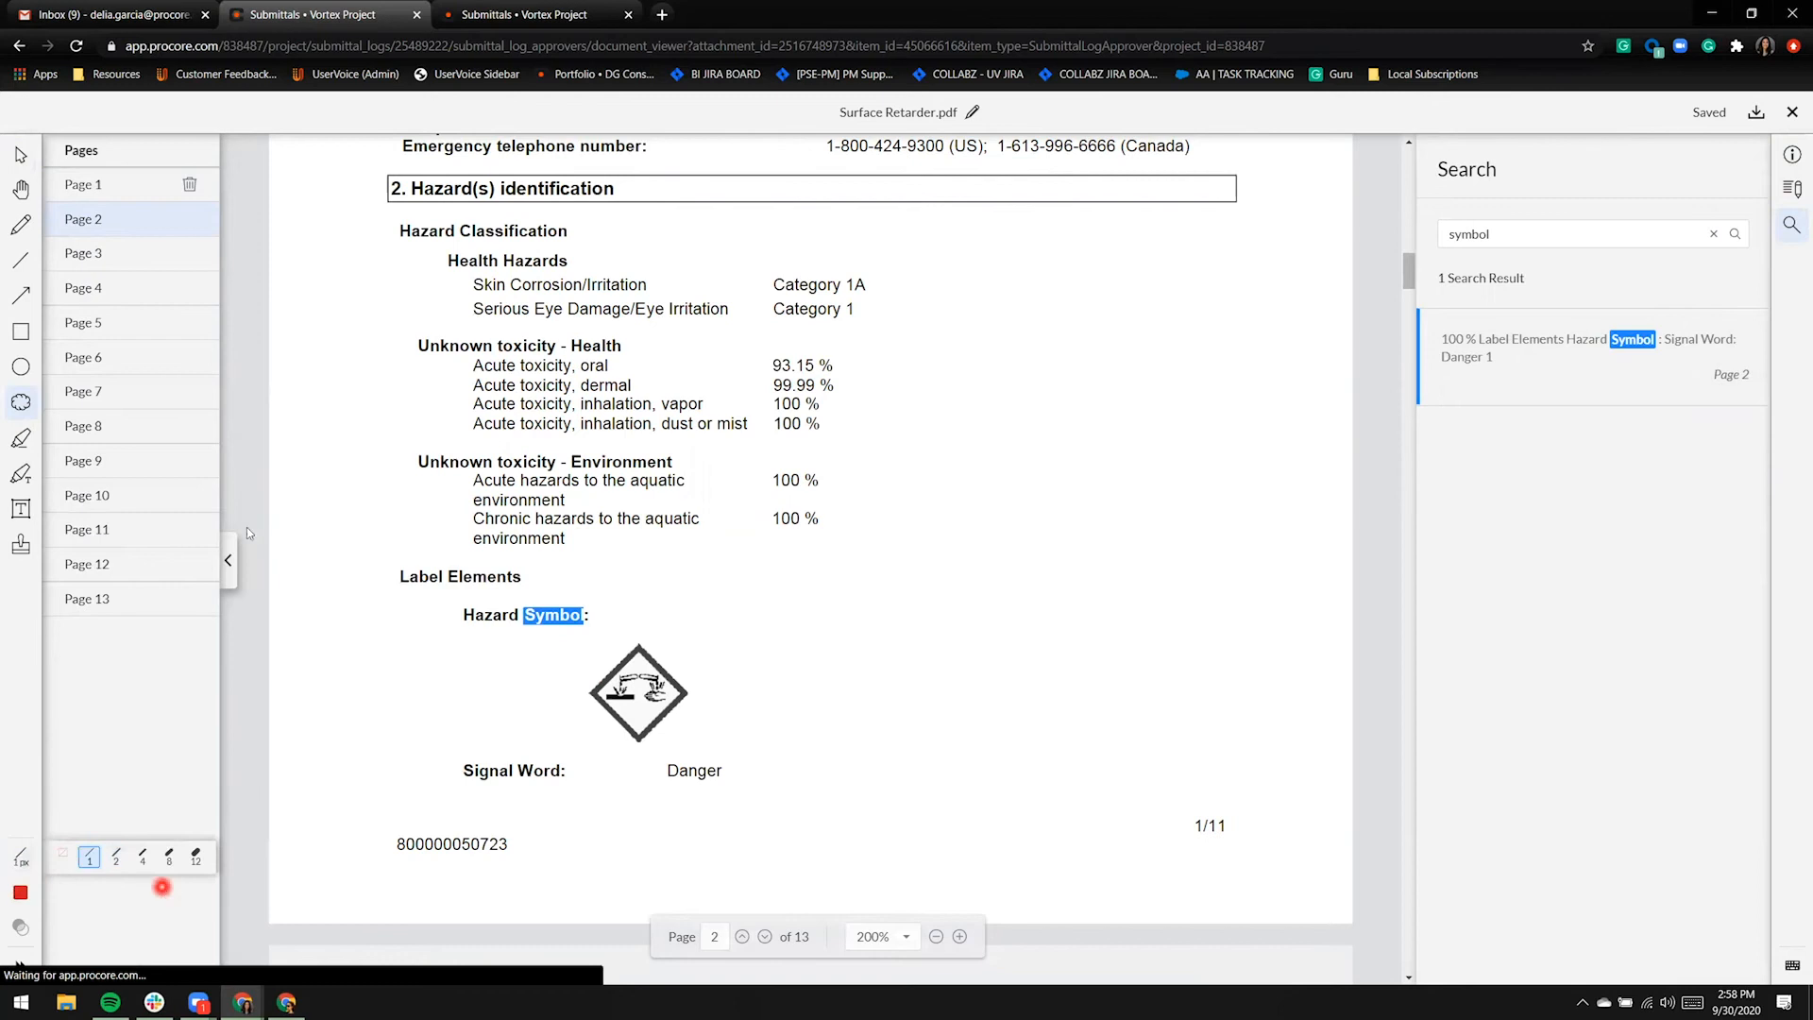
mouse_move(337, 204)
left_mouse_down()
mouse_move(373, 264)
mouse_move(1125, 835)
mouse_move(1183, 765)
mouse_move(1231, 799)
left_mouse_up()
left_click_drag(1230, 203, 1266, 199)
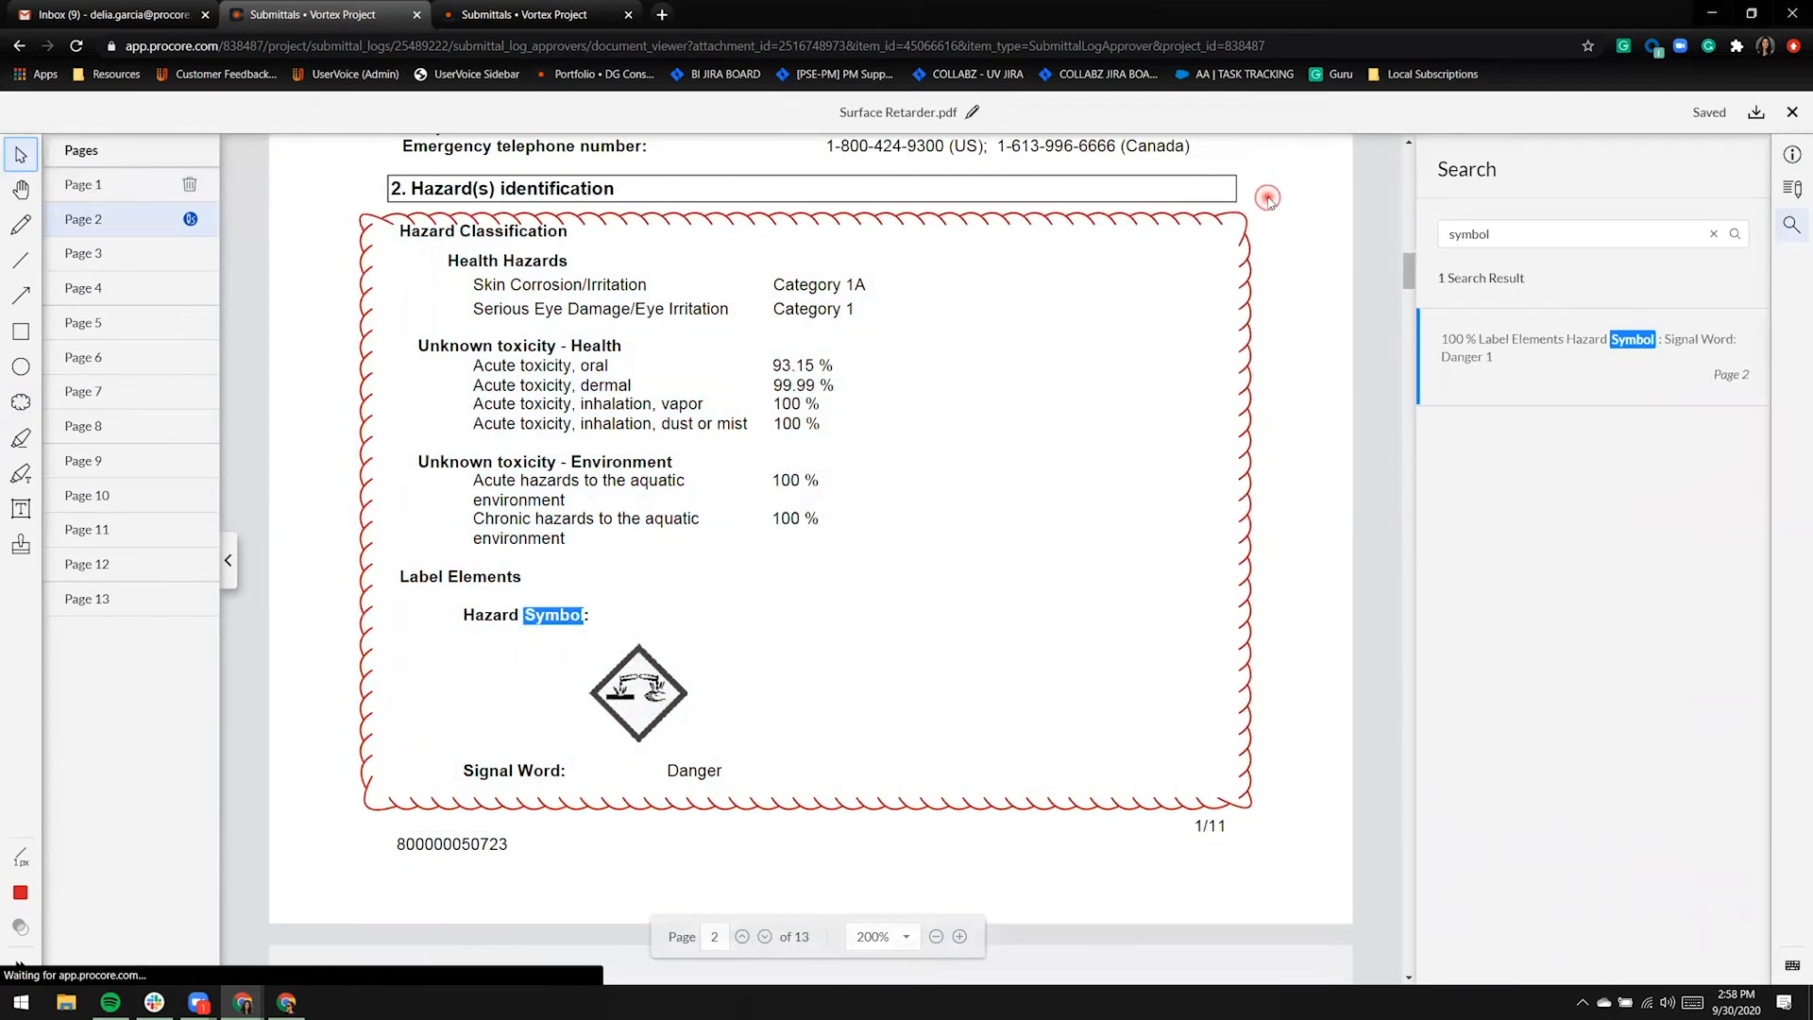
left_click(1269, 199)
left_click(296, 189)
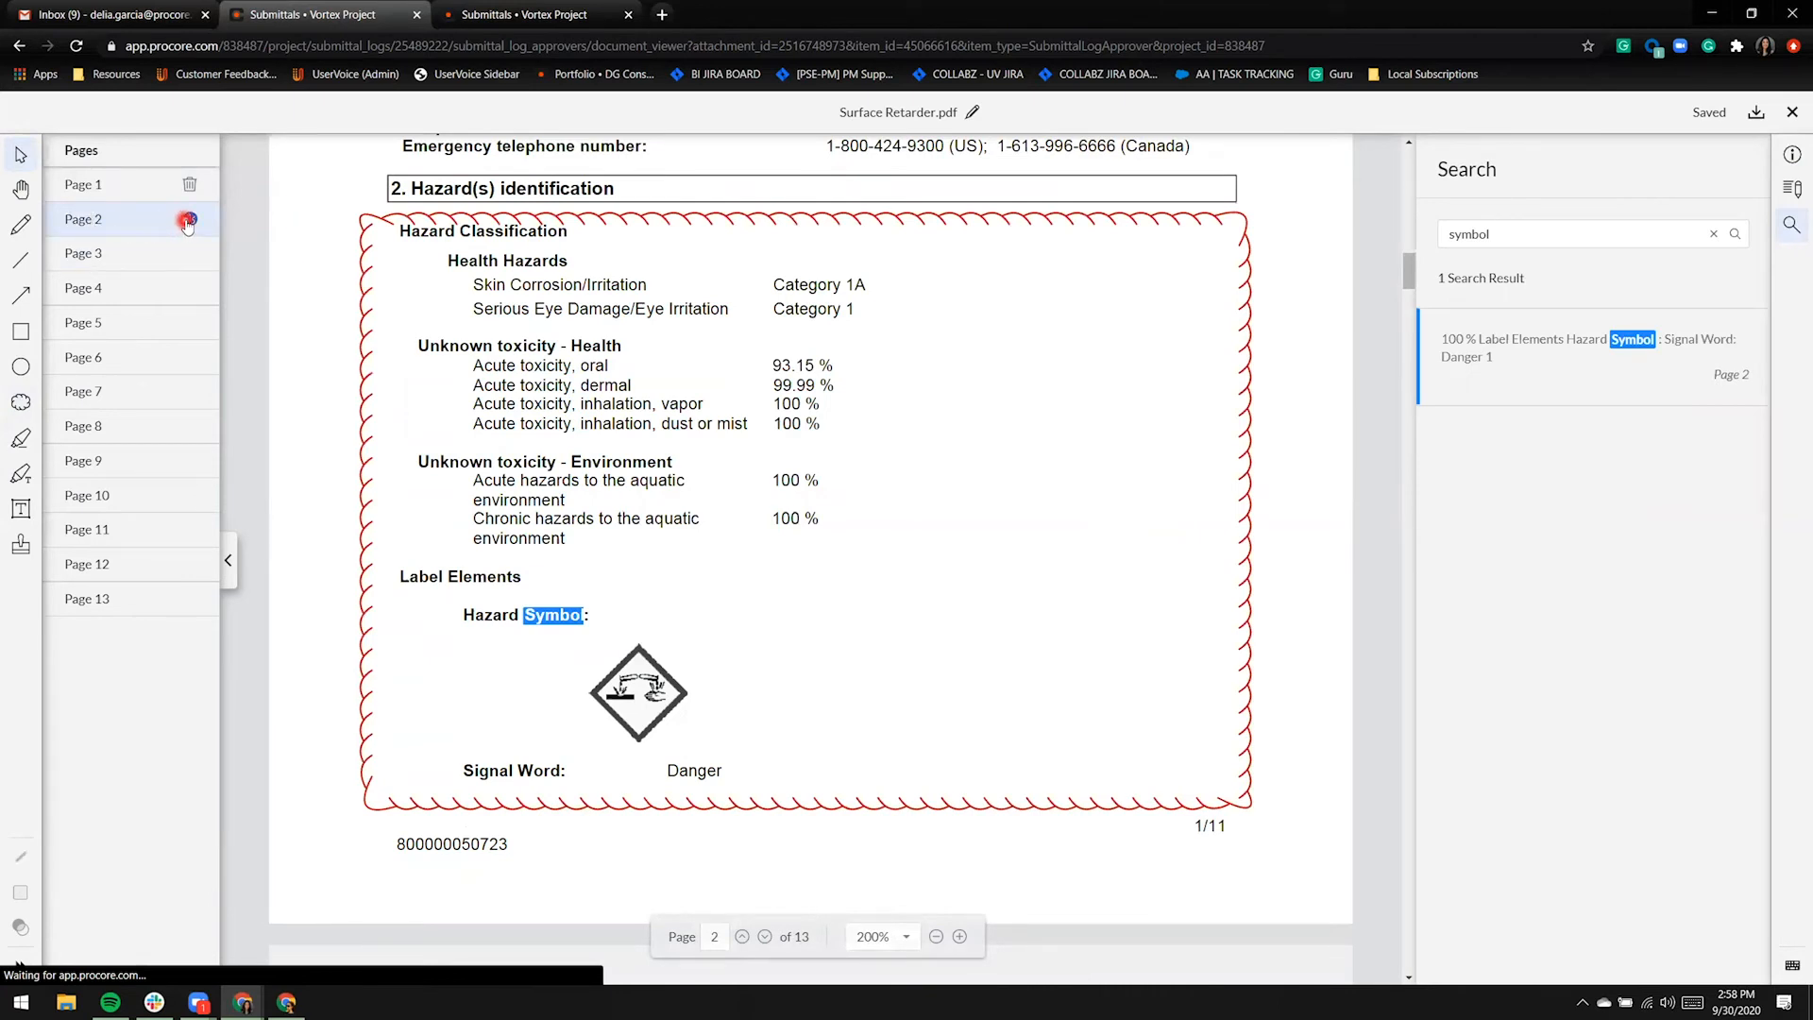
- Highlight the whole Response paragraph on page 3 in dark green with the text highlighter
left_click(174, 265)
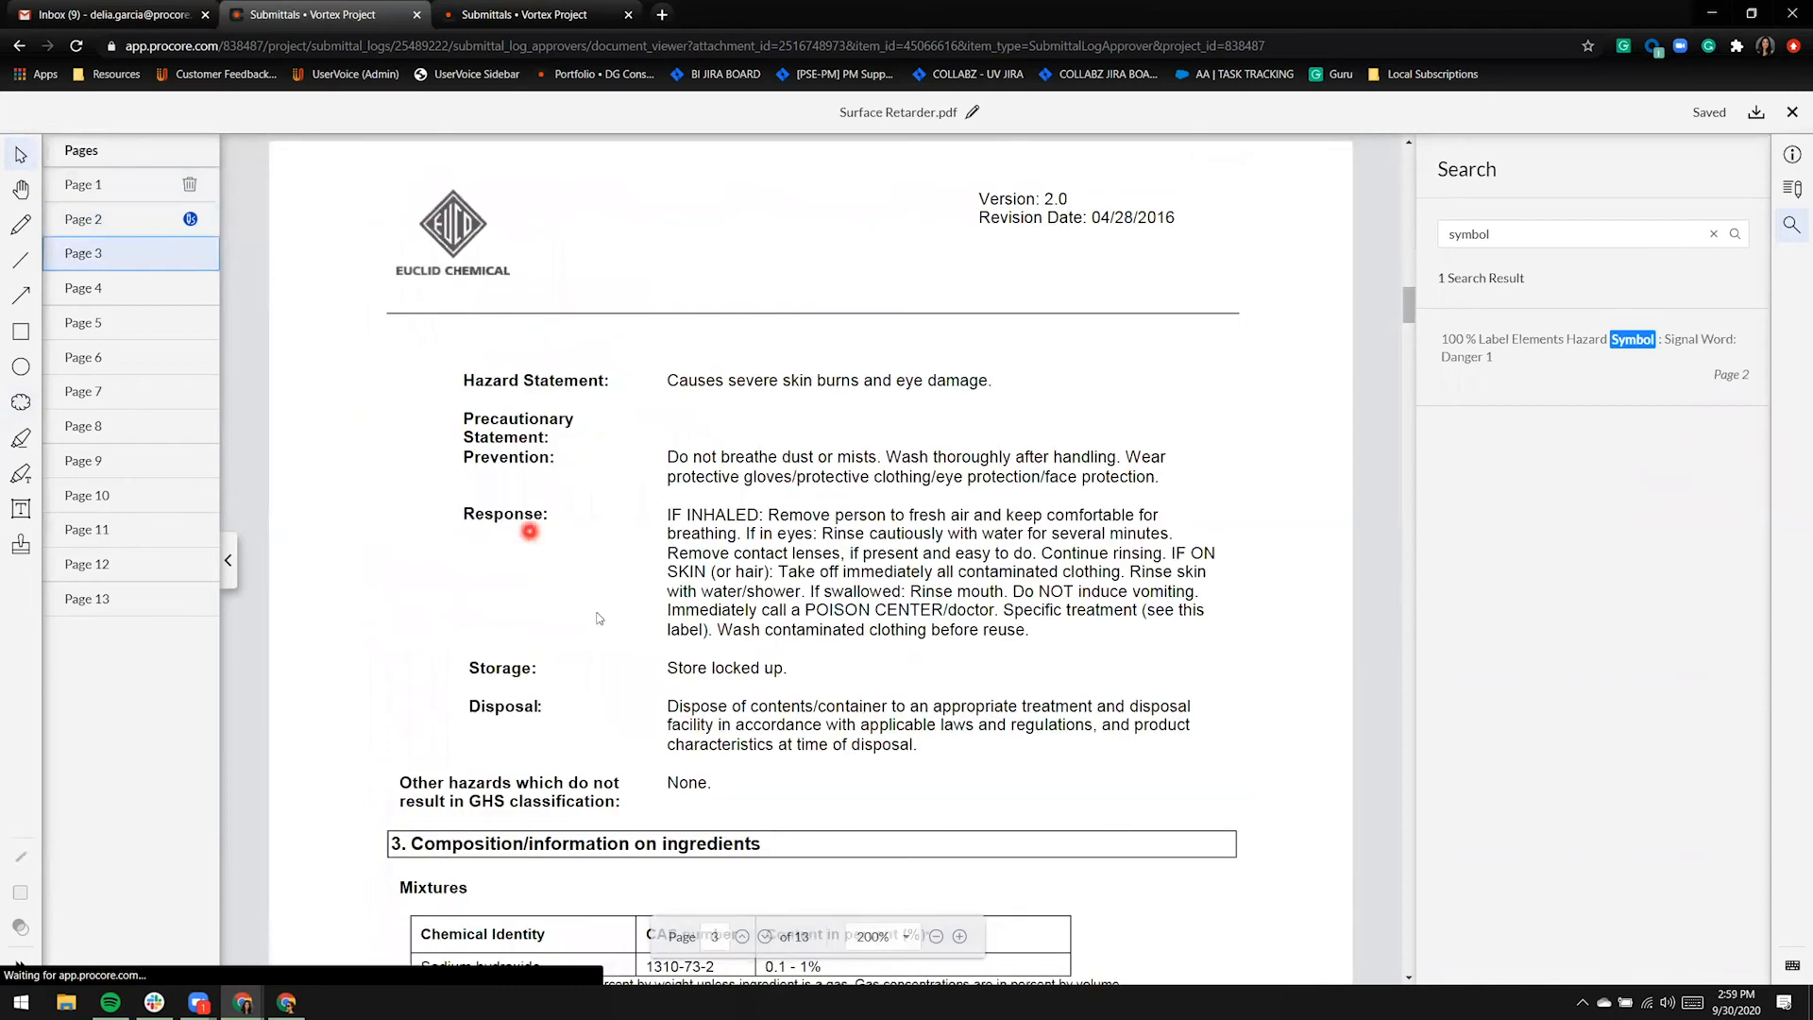
left_click(21, 473)
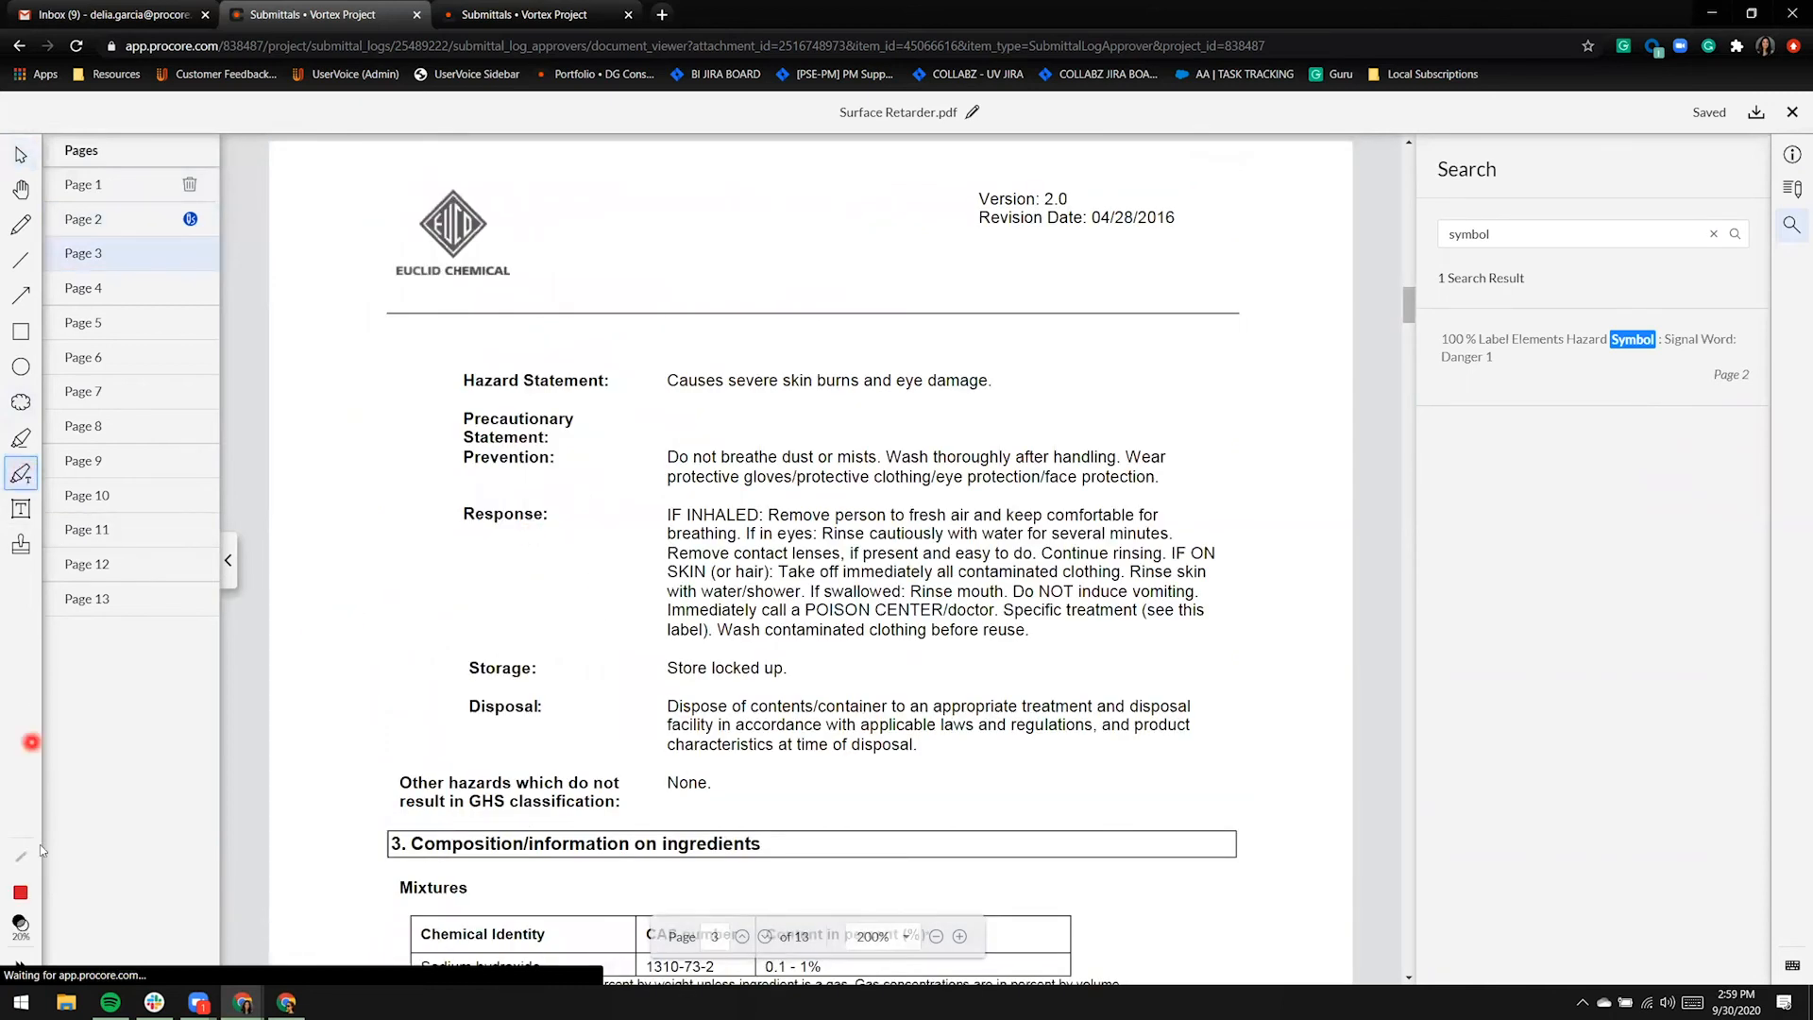
left_click(20, 891)
left_click(169, 906)
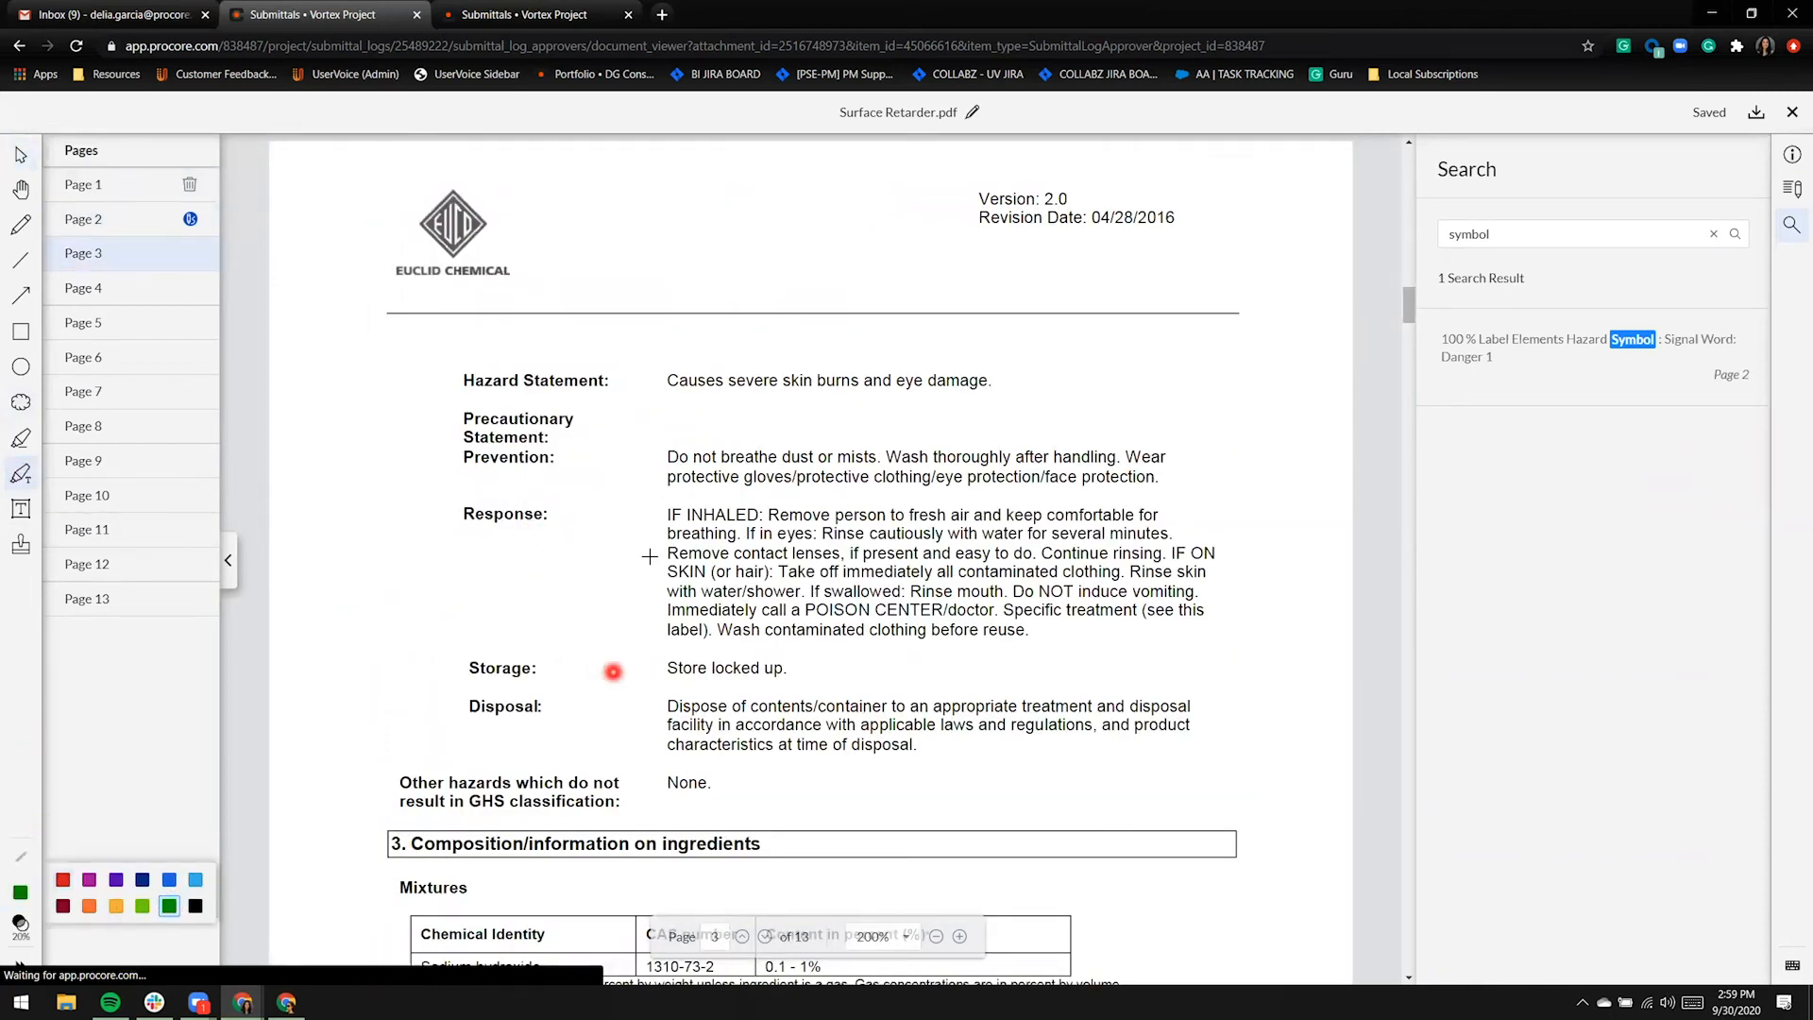
mouse_move(665, 513)
left_mouse_down()
mouse_move(1209, 564)
mouse_move(1072, 668)
mouse_move(1087, 609)
left_mouse_up()
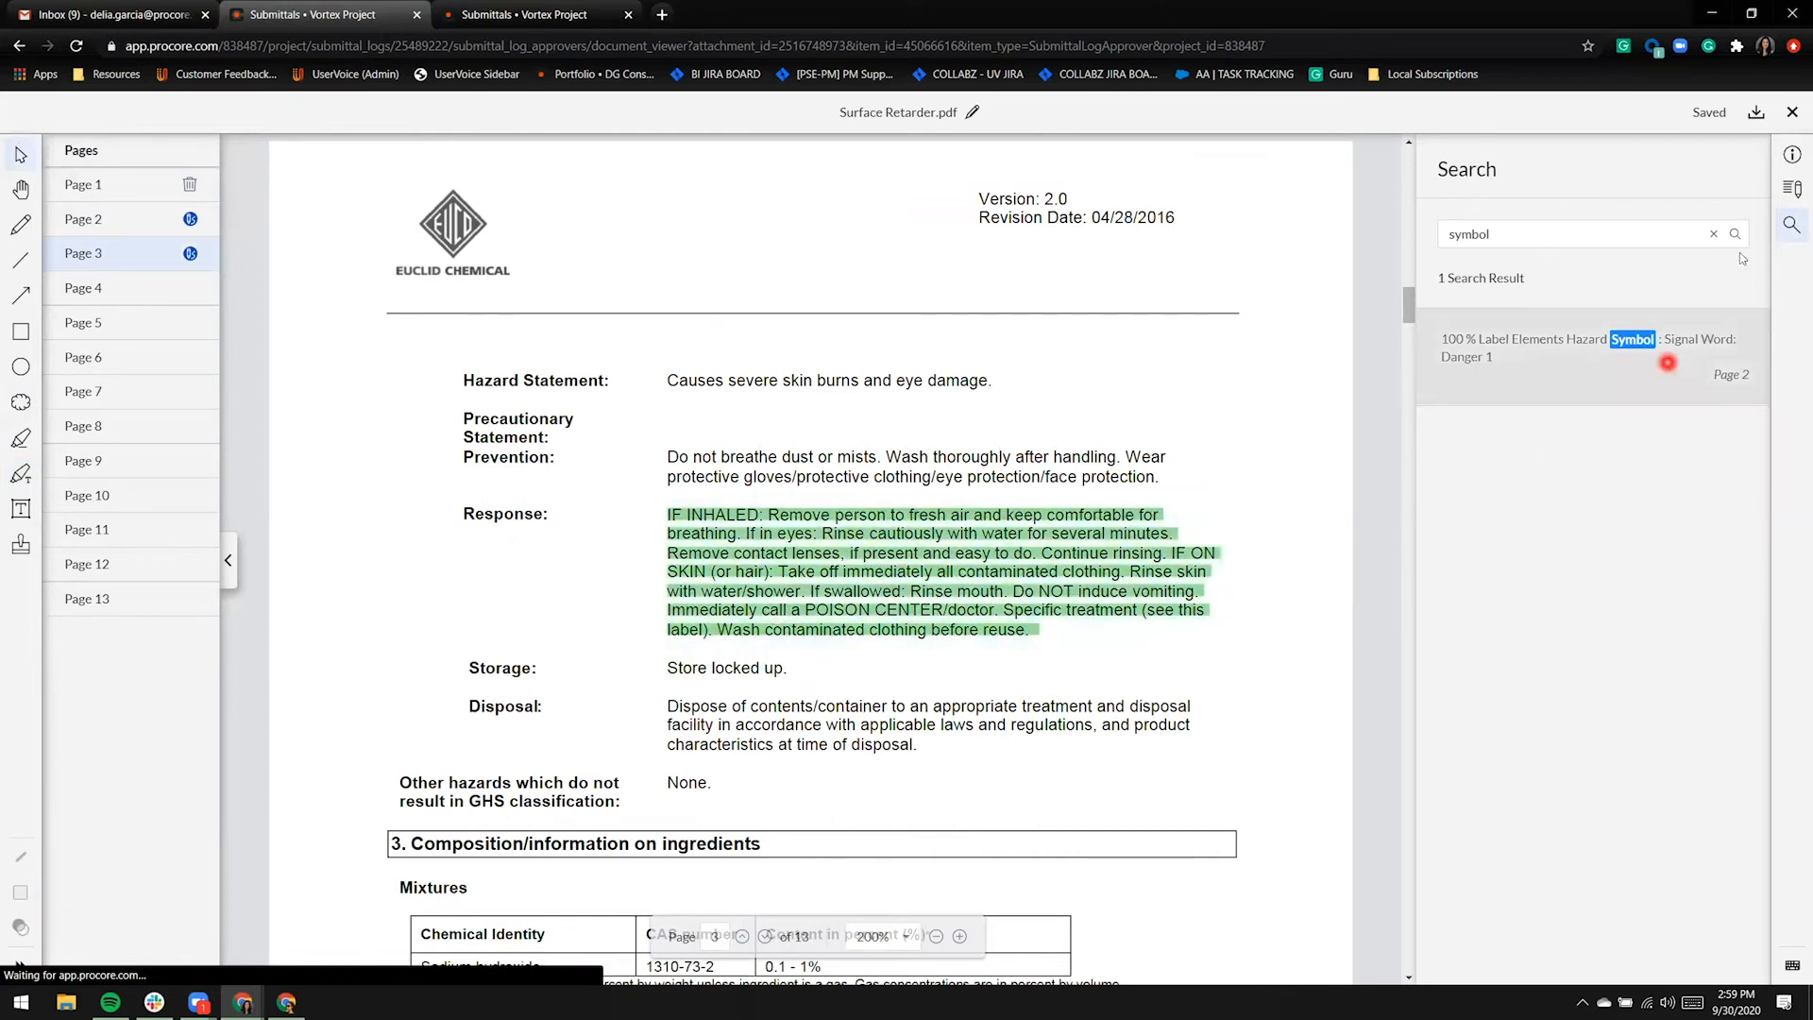
- Inspect the page 3 markup list and the highlight that its entry refers to
left_click(1791, 188)
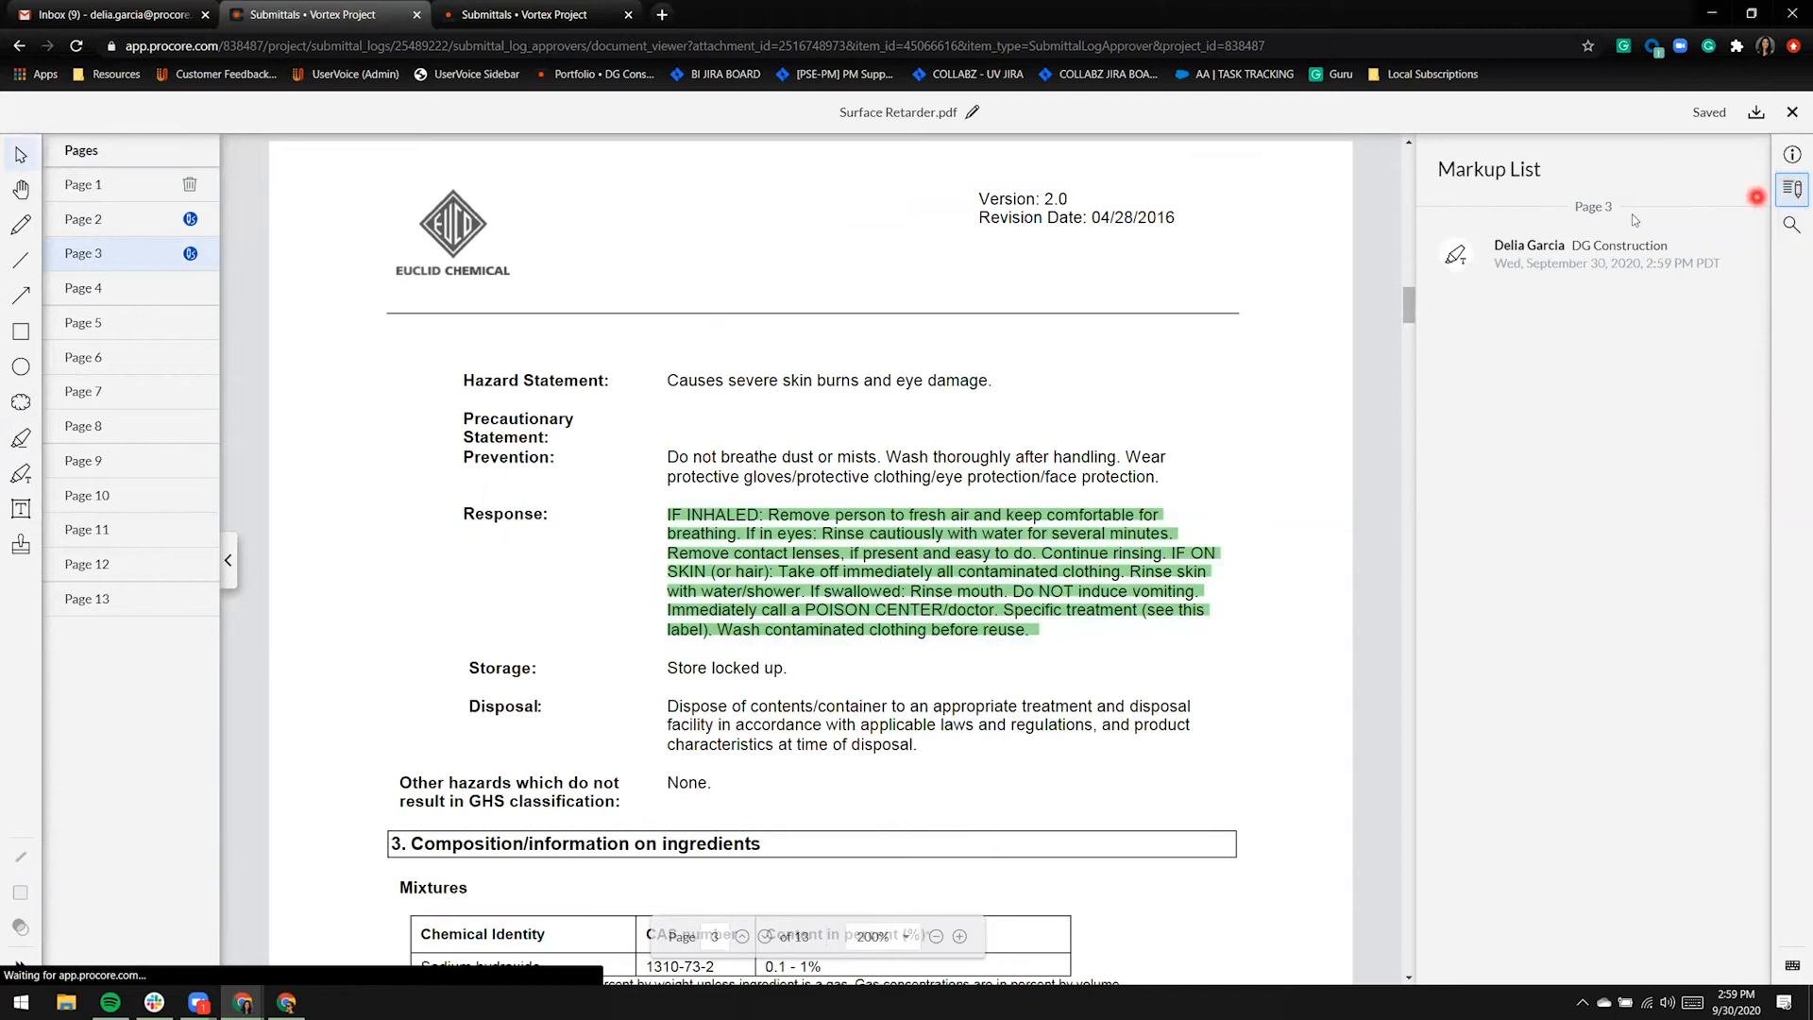
left_click(1455, 264)
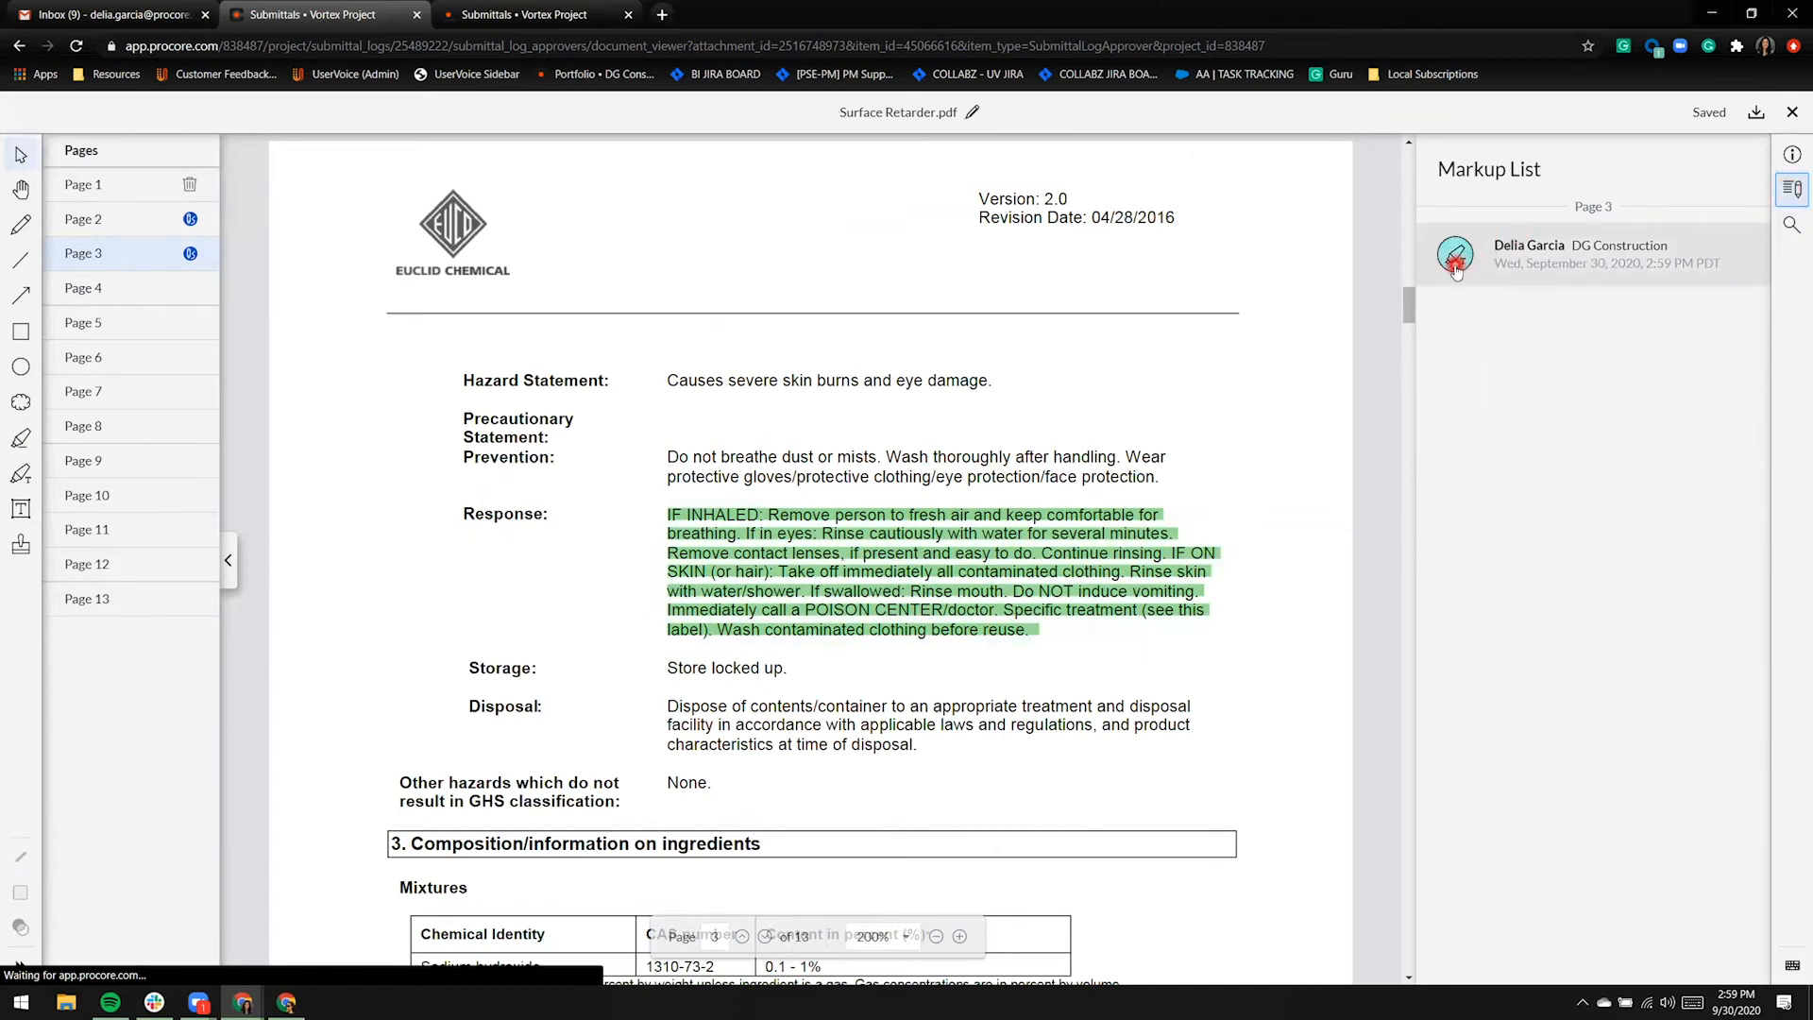
left_click(1536, 265)
left_click(1582, 275)
left_click(1059, 527)
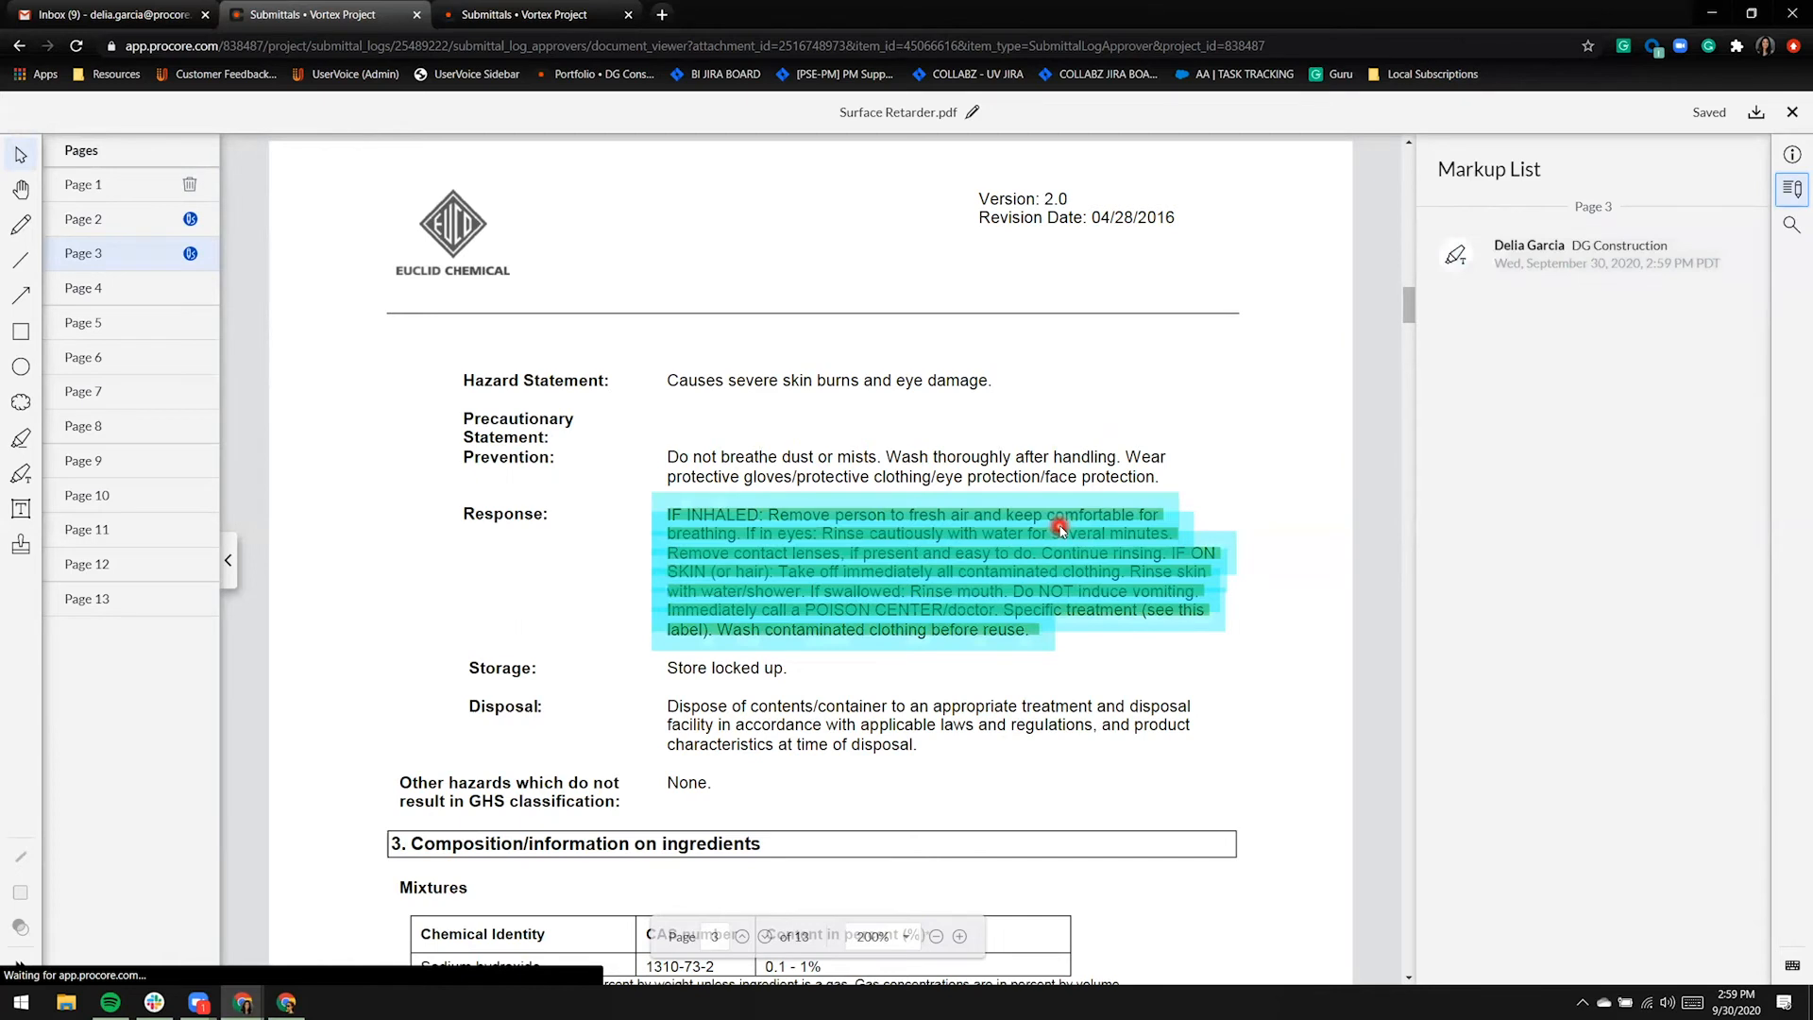
- Draw a magenta 8 px arrow on page 9 pointing to the disposal instructions in section 13
left_click(160, 461)
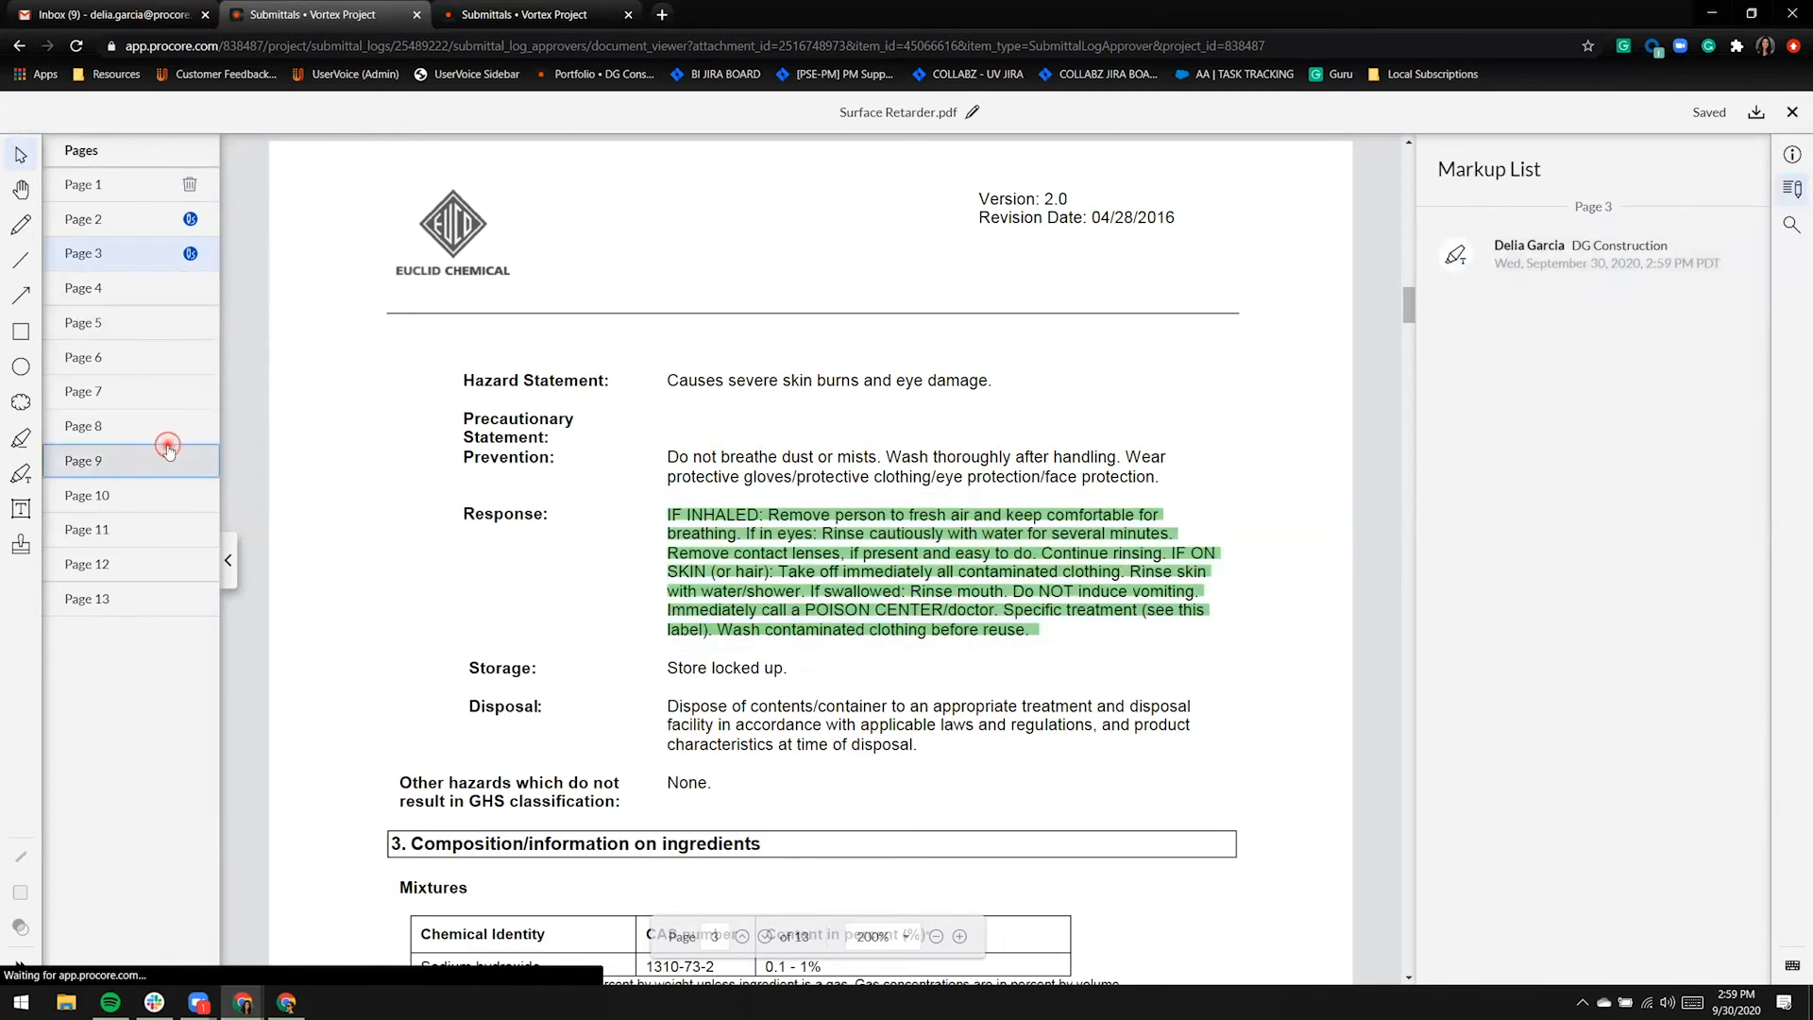
left_click(21, 295)
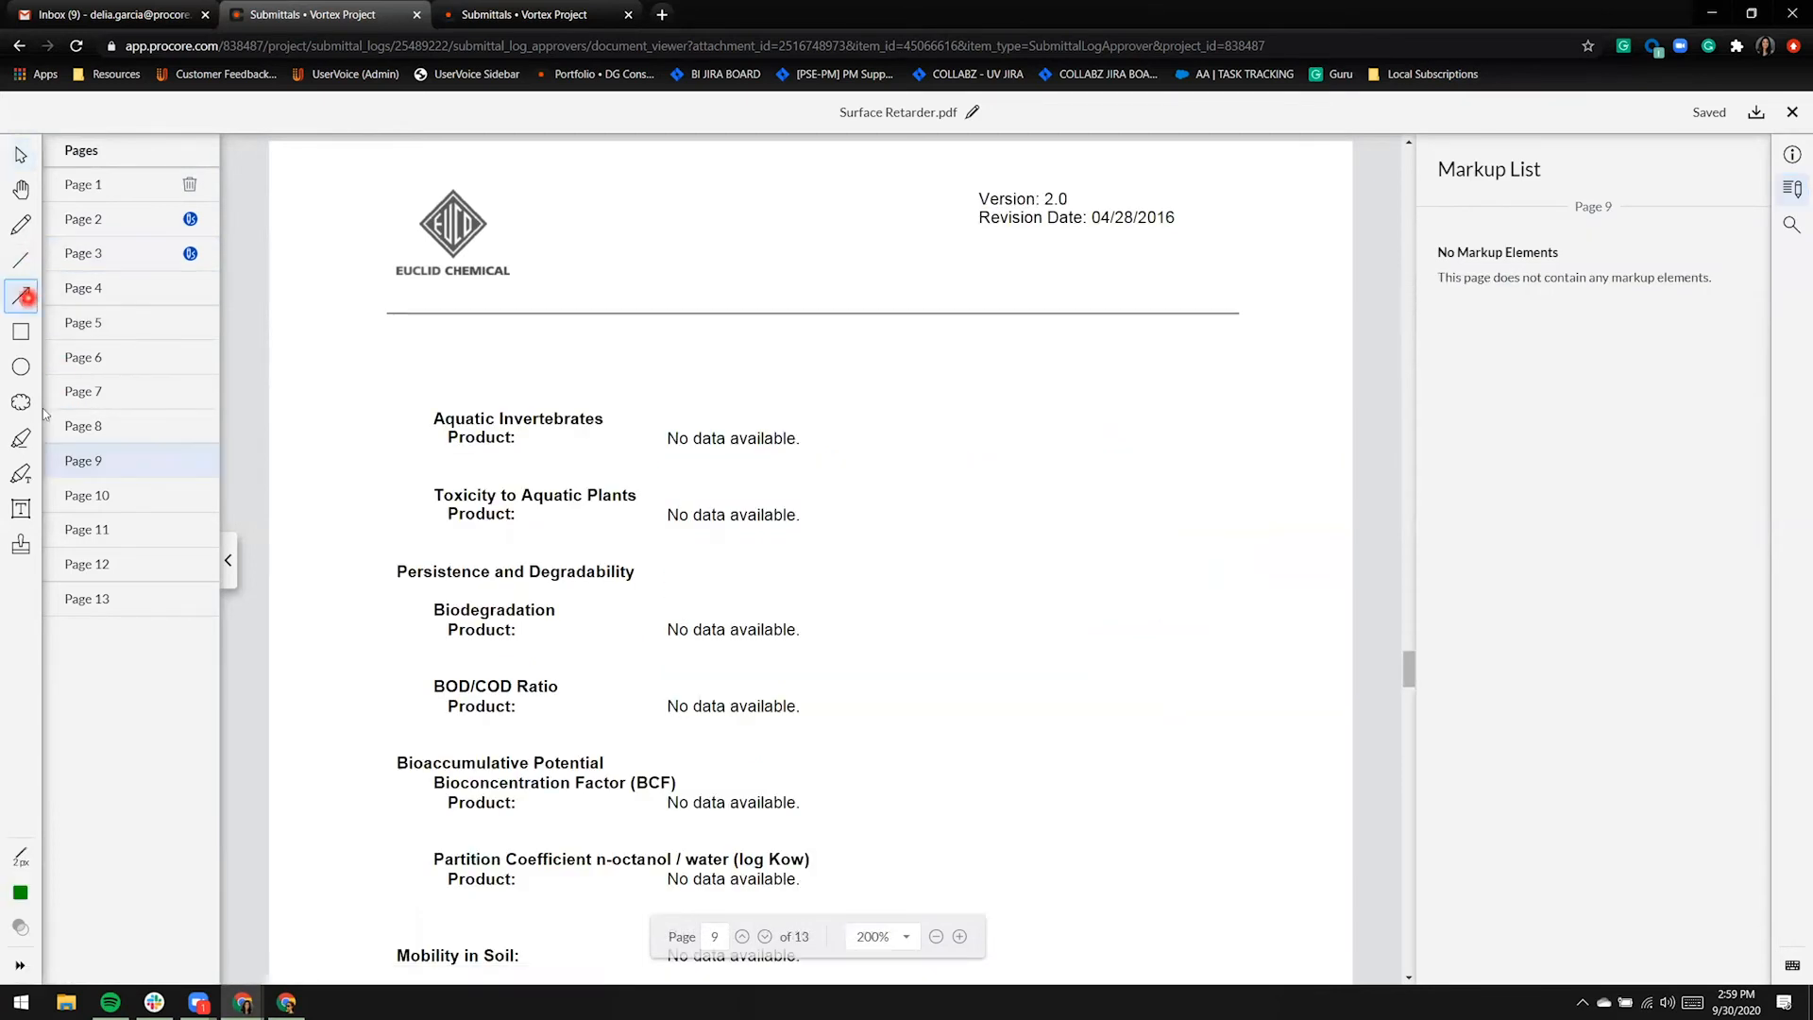
left_click(38, 902)
left_click(89, 879)
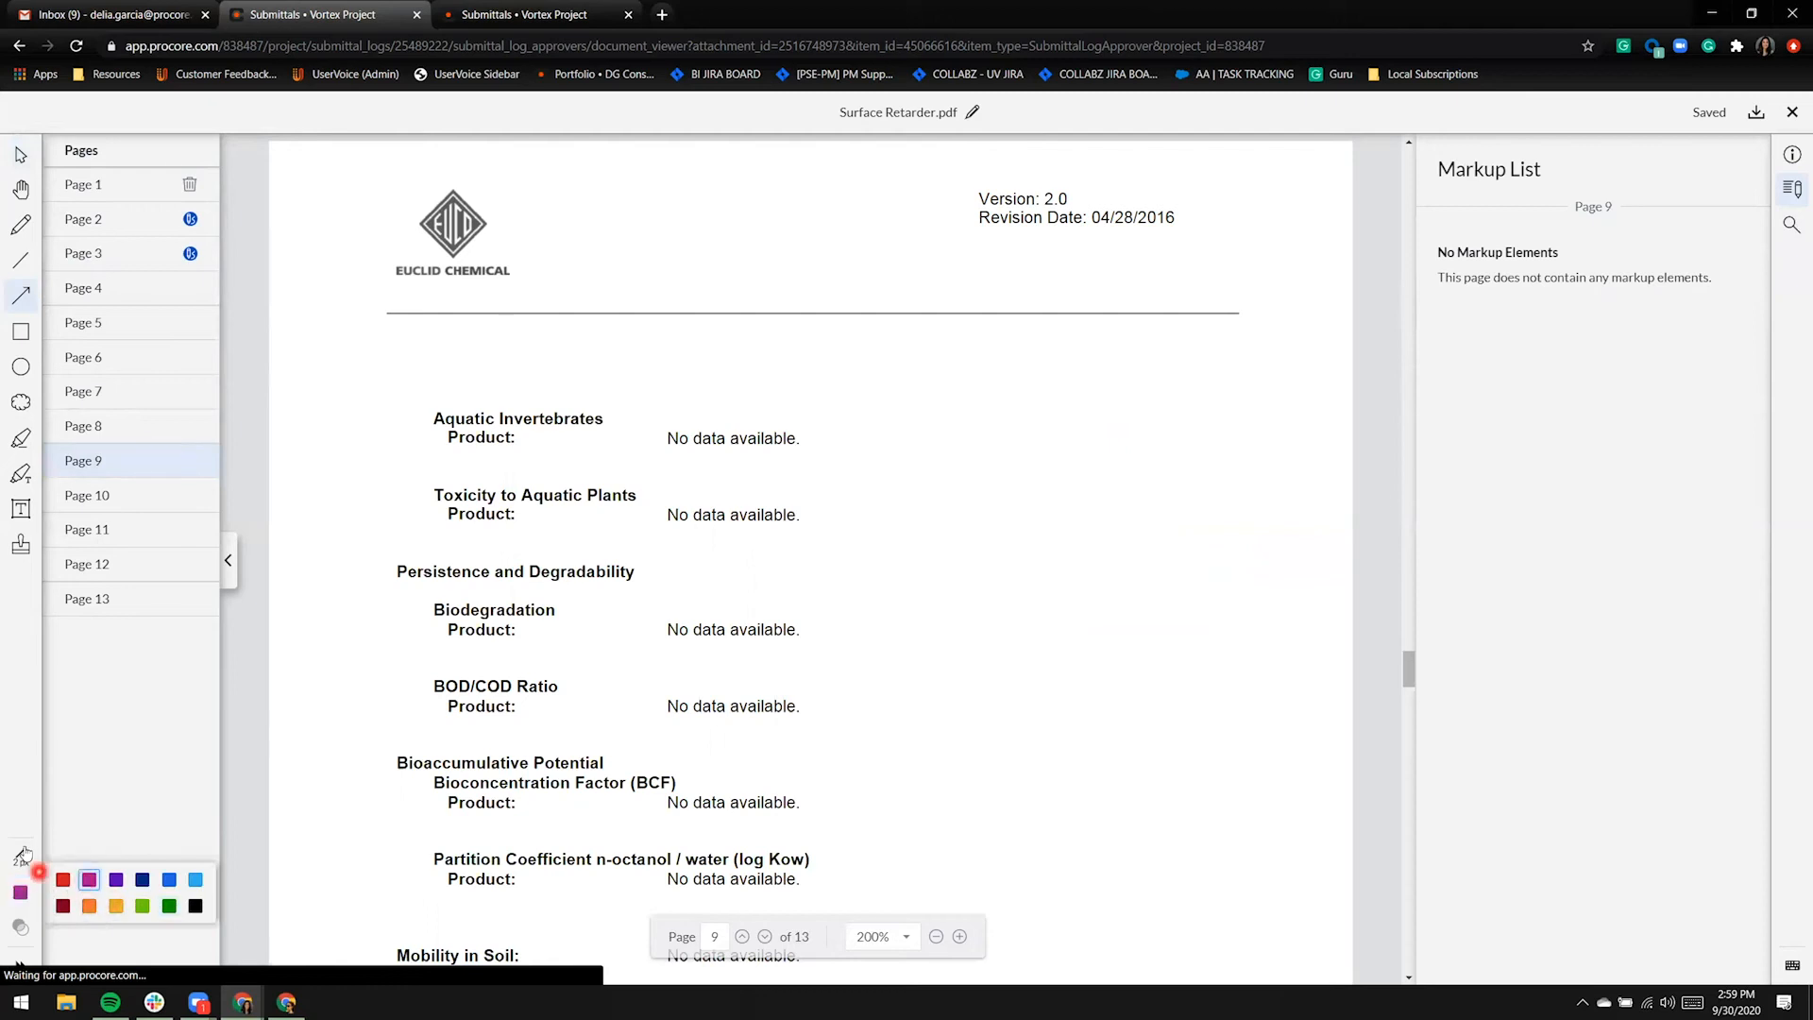
left_click(21, 854)
left_click(169, 857)
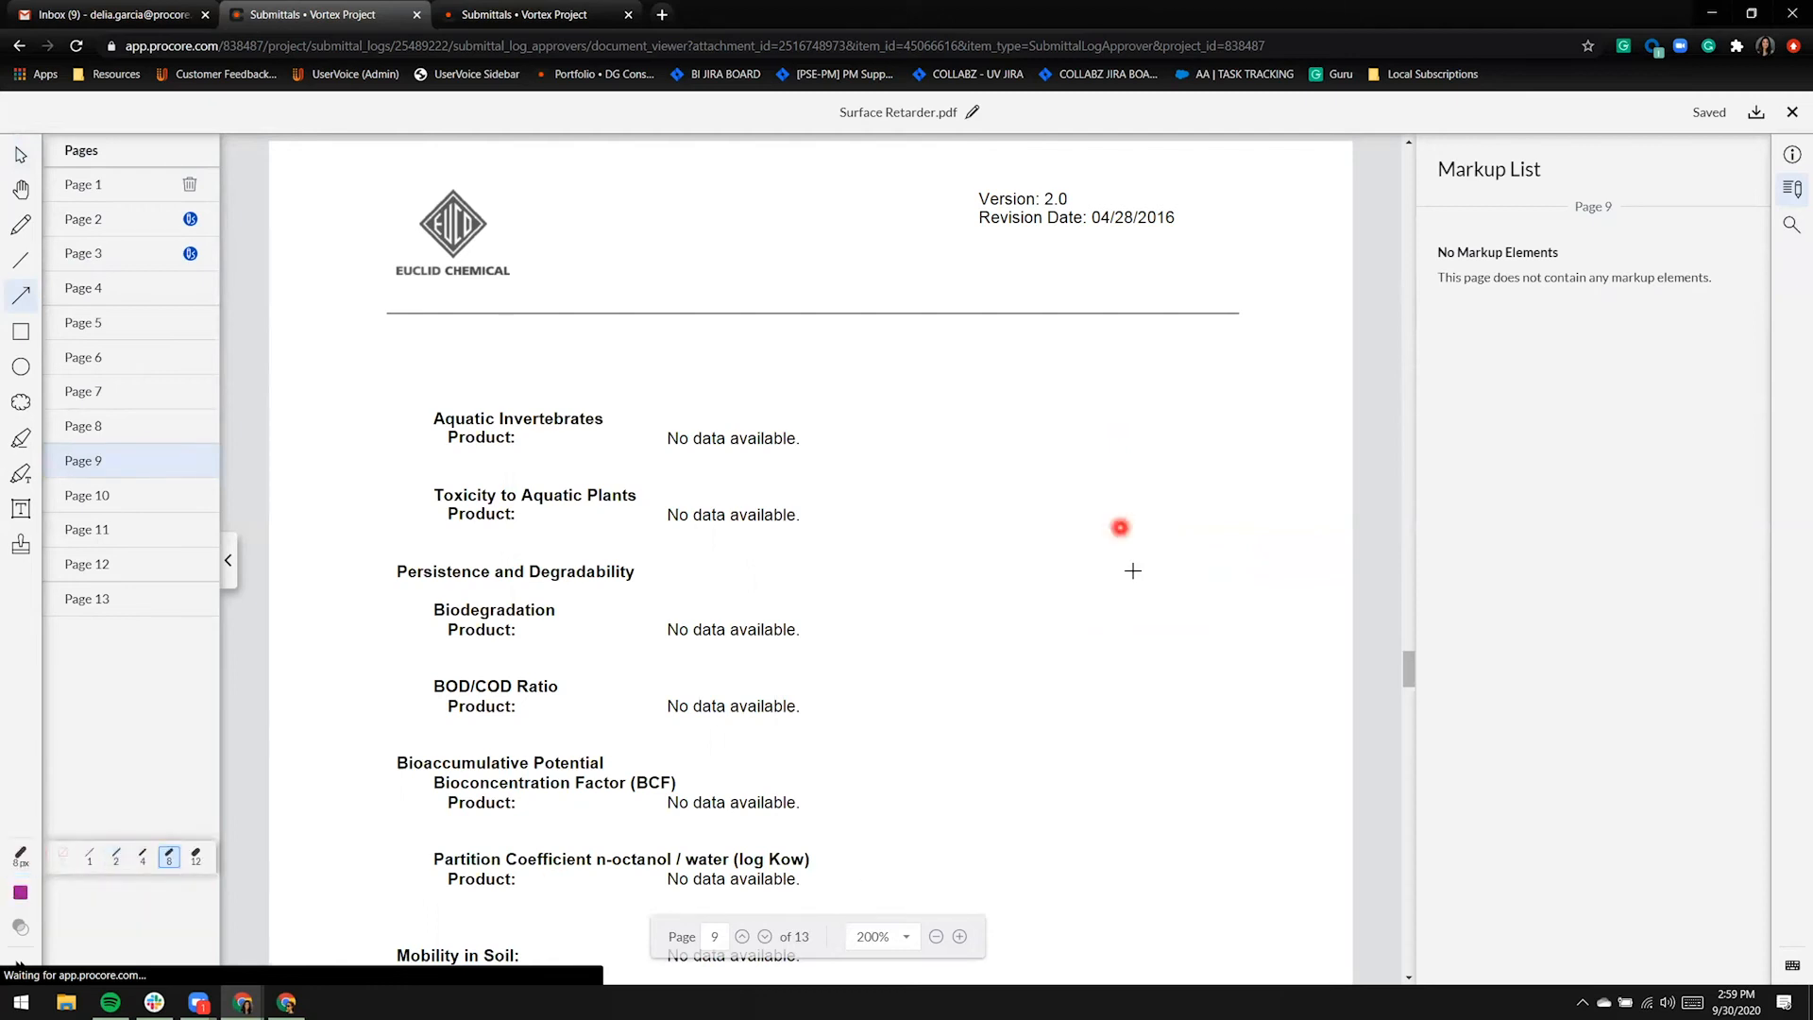
scroll(1134, 573, "down", 1)
scroll(1133, 573, "down", 3)
mouse_move(1107, 450)
left_mouse_down()
mouse_move(1048, 588)
mouse_move(940, 697)
left_mouse_up()
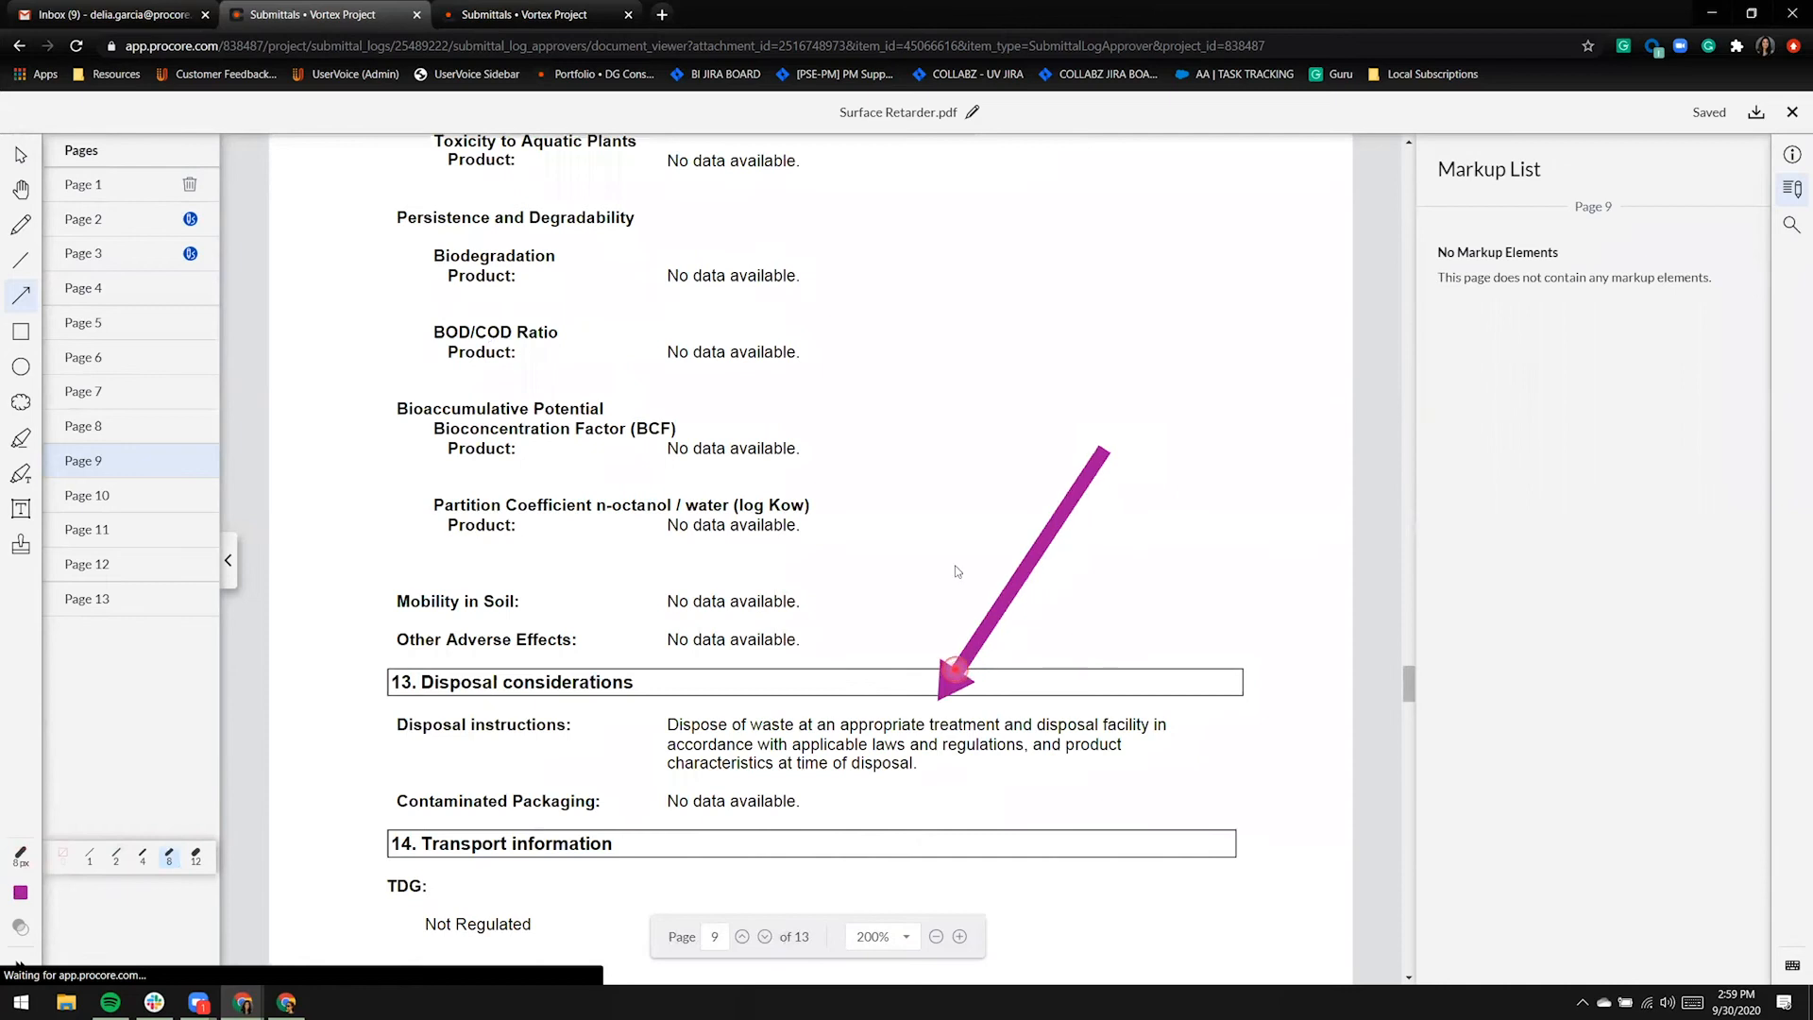
- Place the Reviewed stamp on the cover page, shrink it slightly and position it in the blank area below the description
left_click(127, 188)
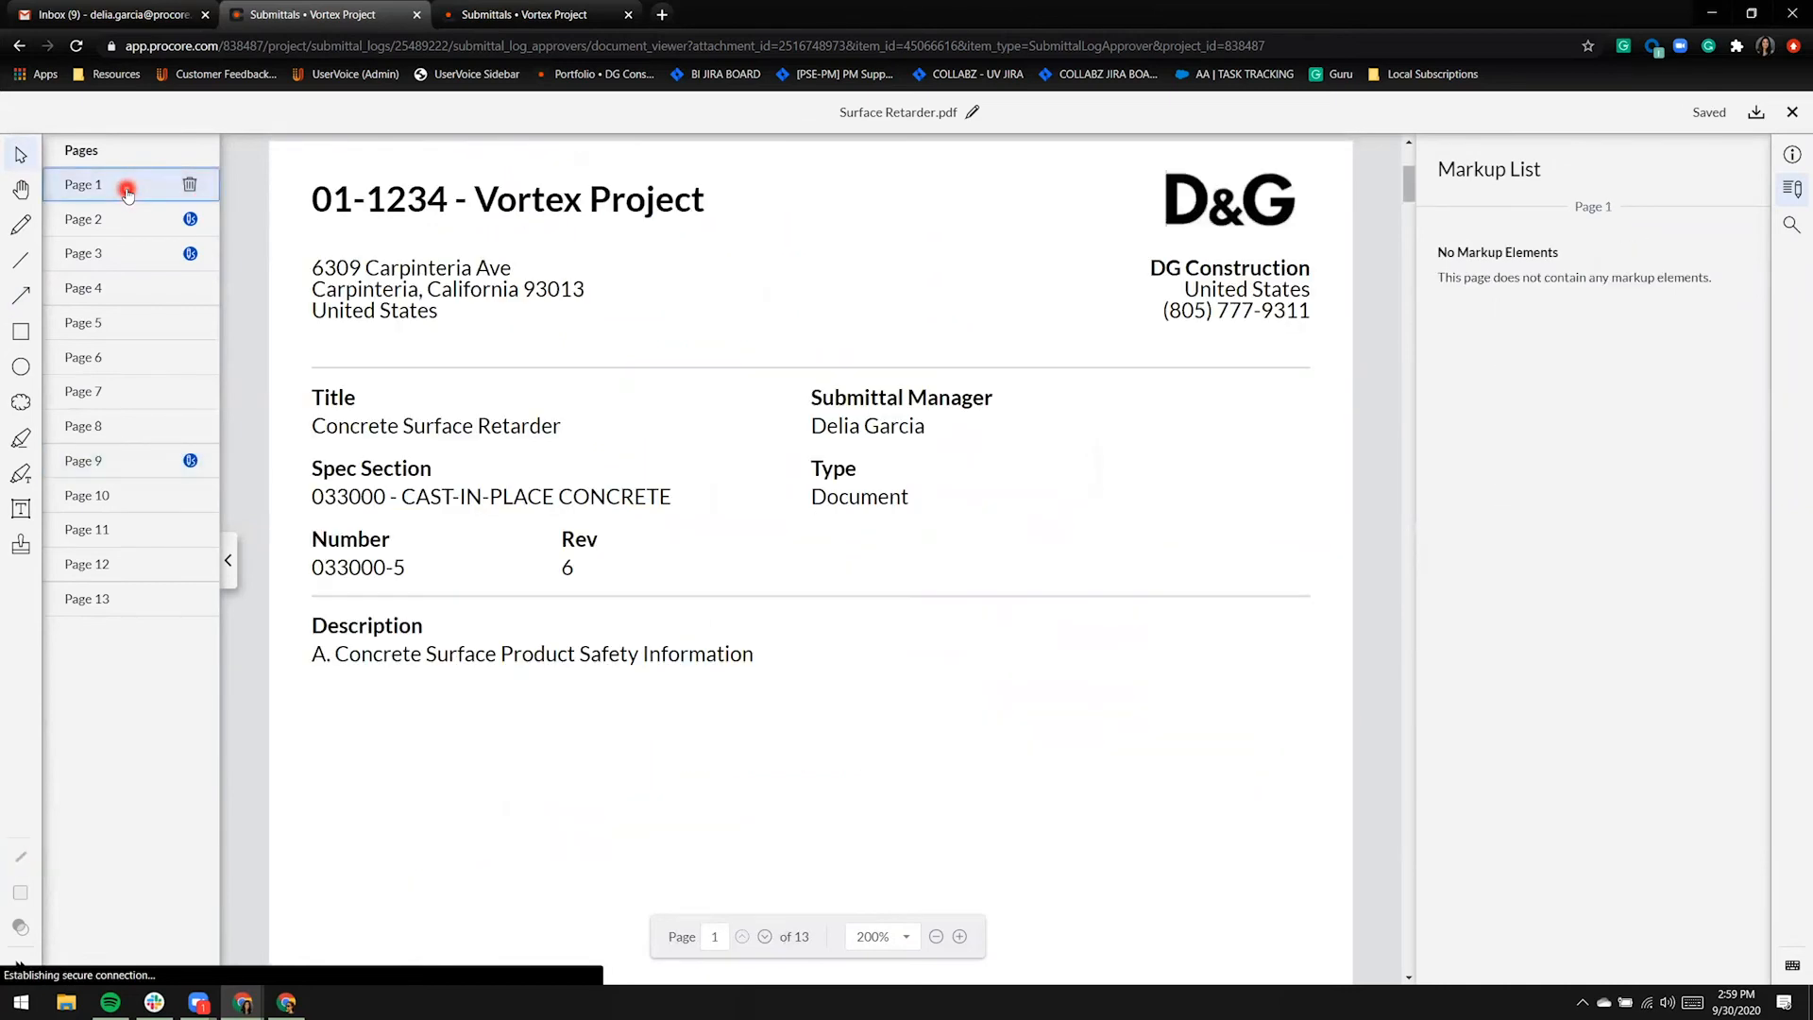
scroll(700, 515, "down", 5)
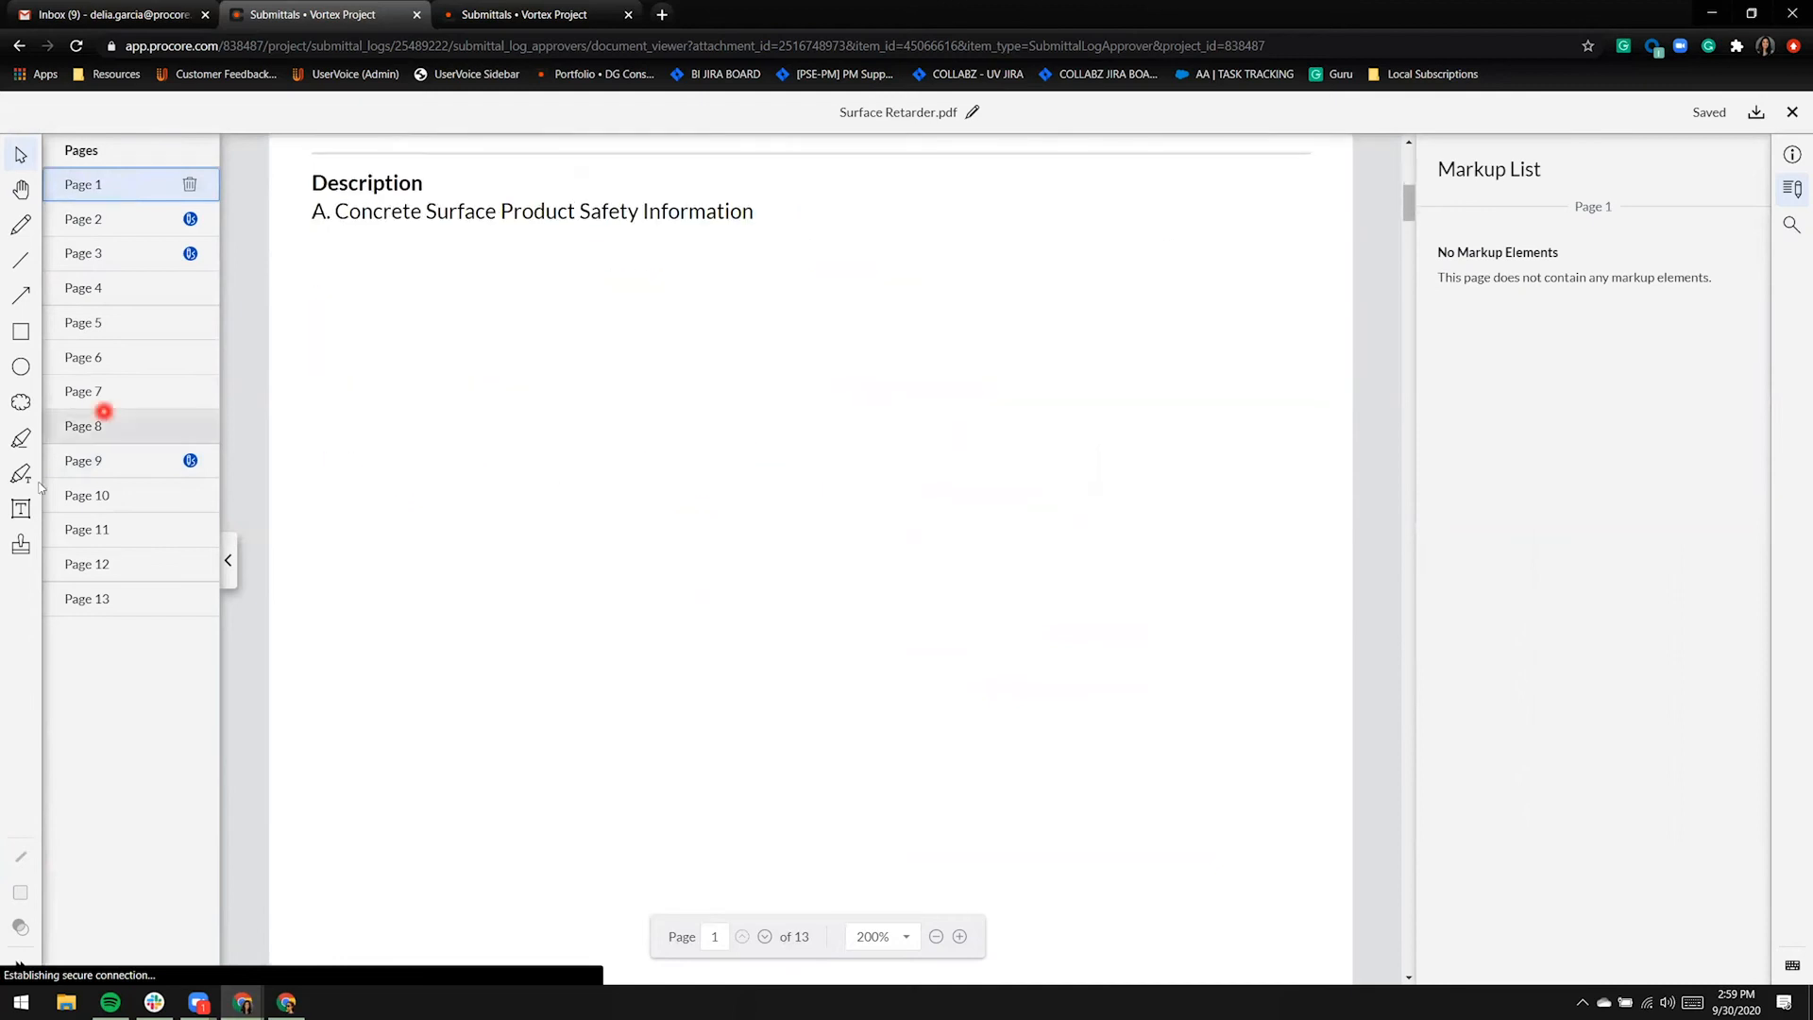
left_click(22, 548)
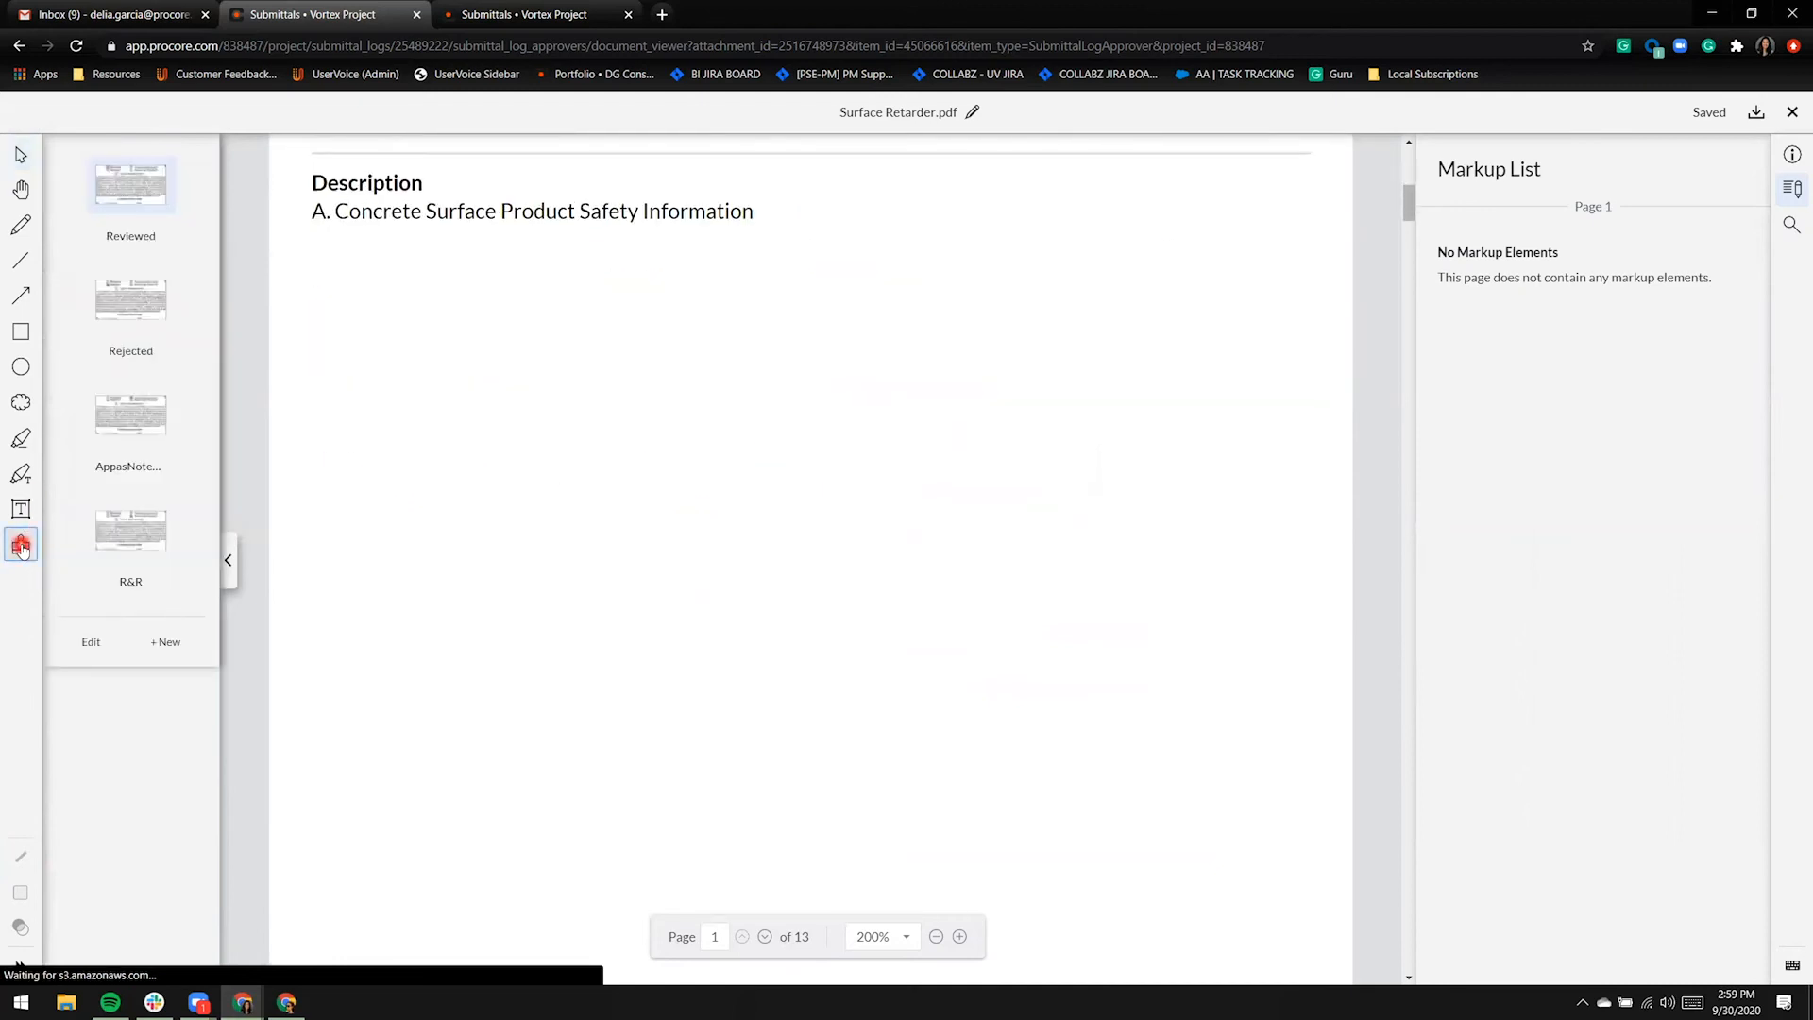
left_click(107, 192)
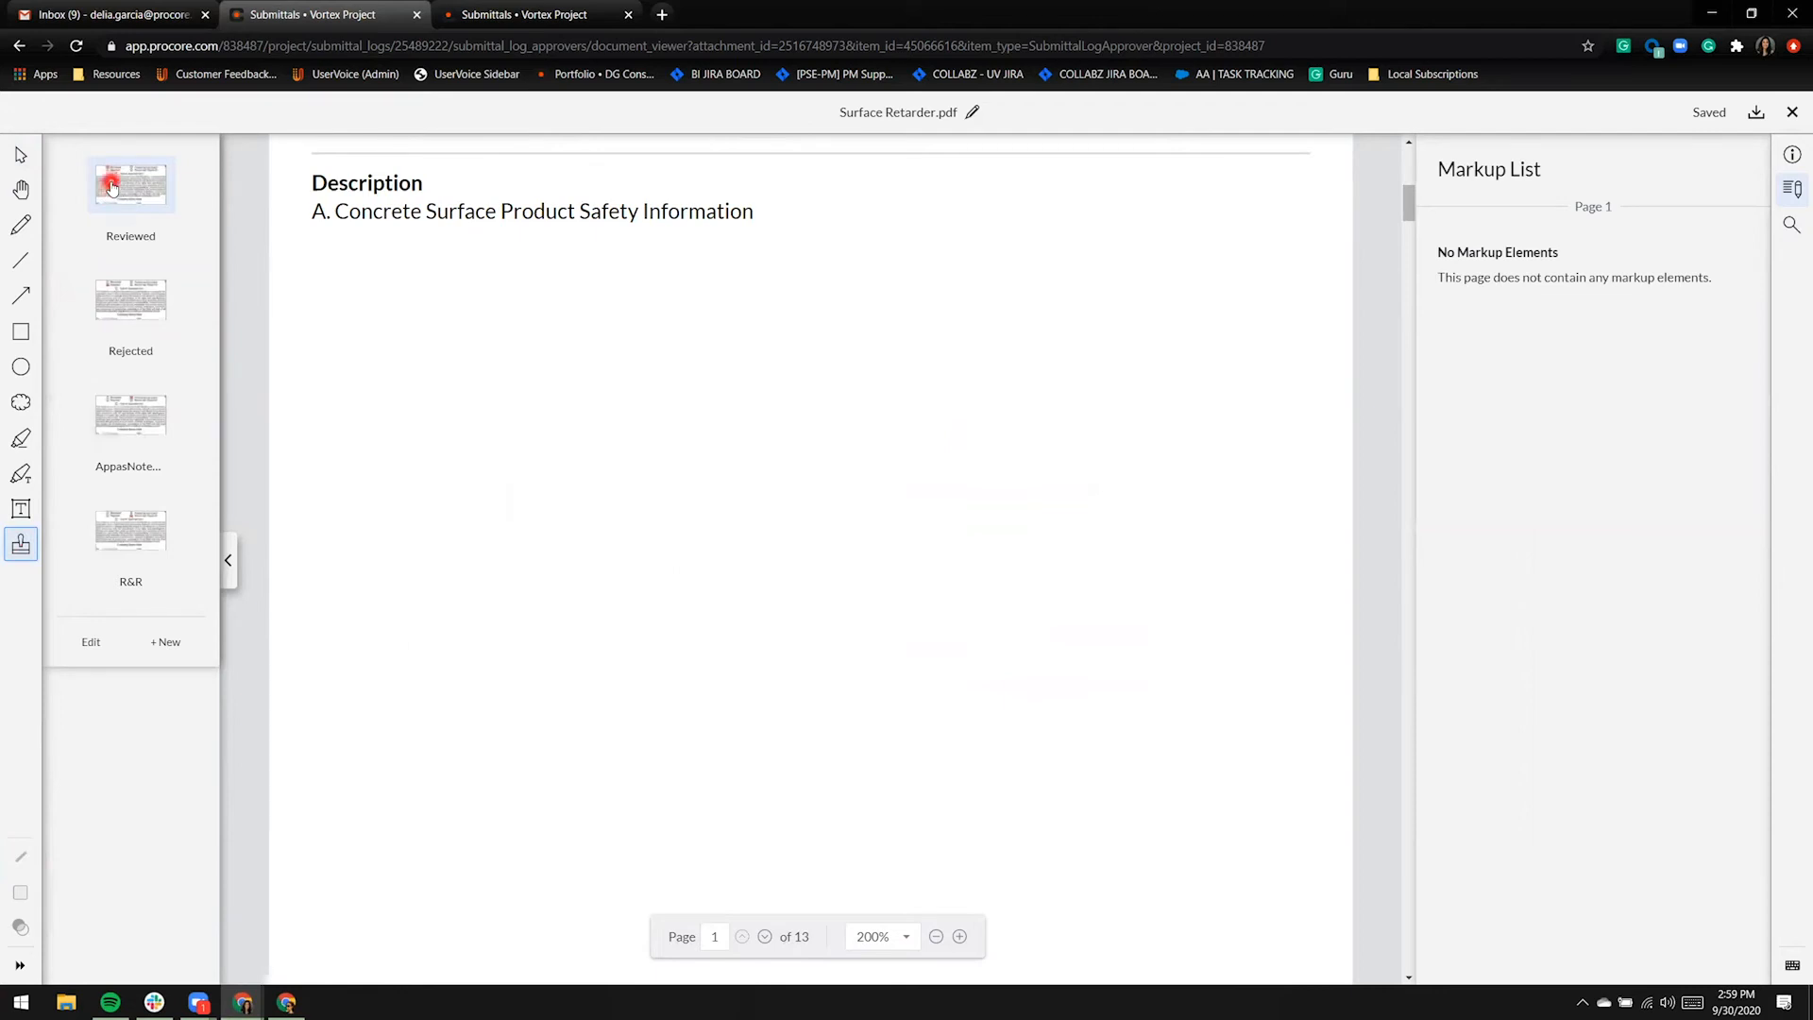
left_click(733, 482)
left_click_drag(1172, 762, 1140, 721)
left_click_drag(1083, 470, 1201, 308)
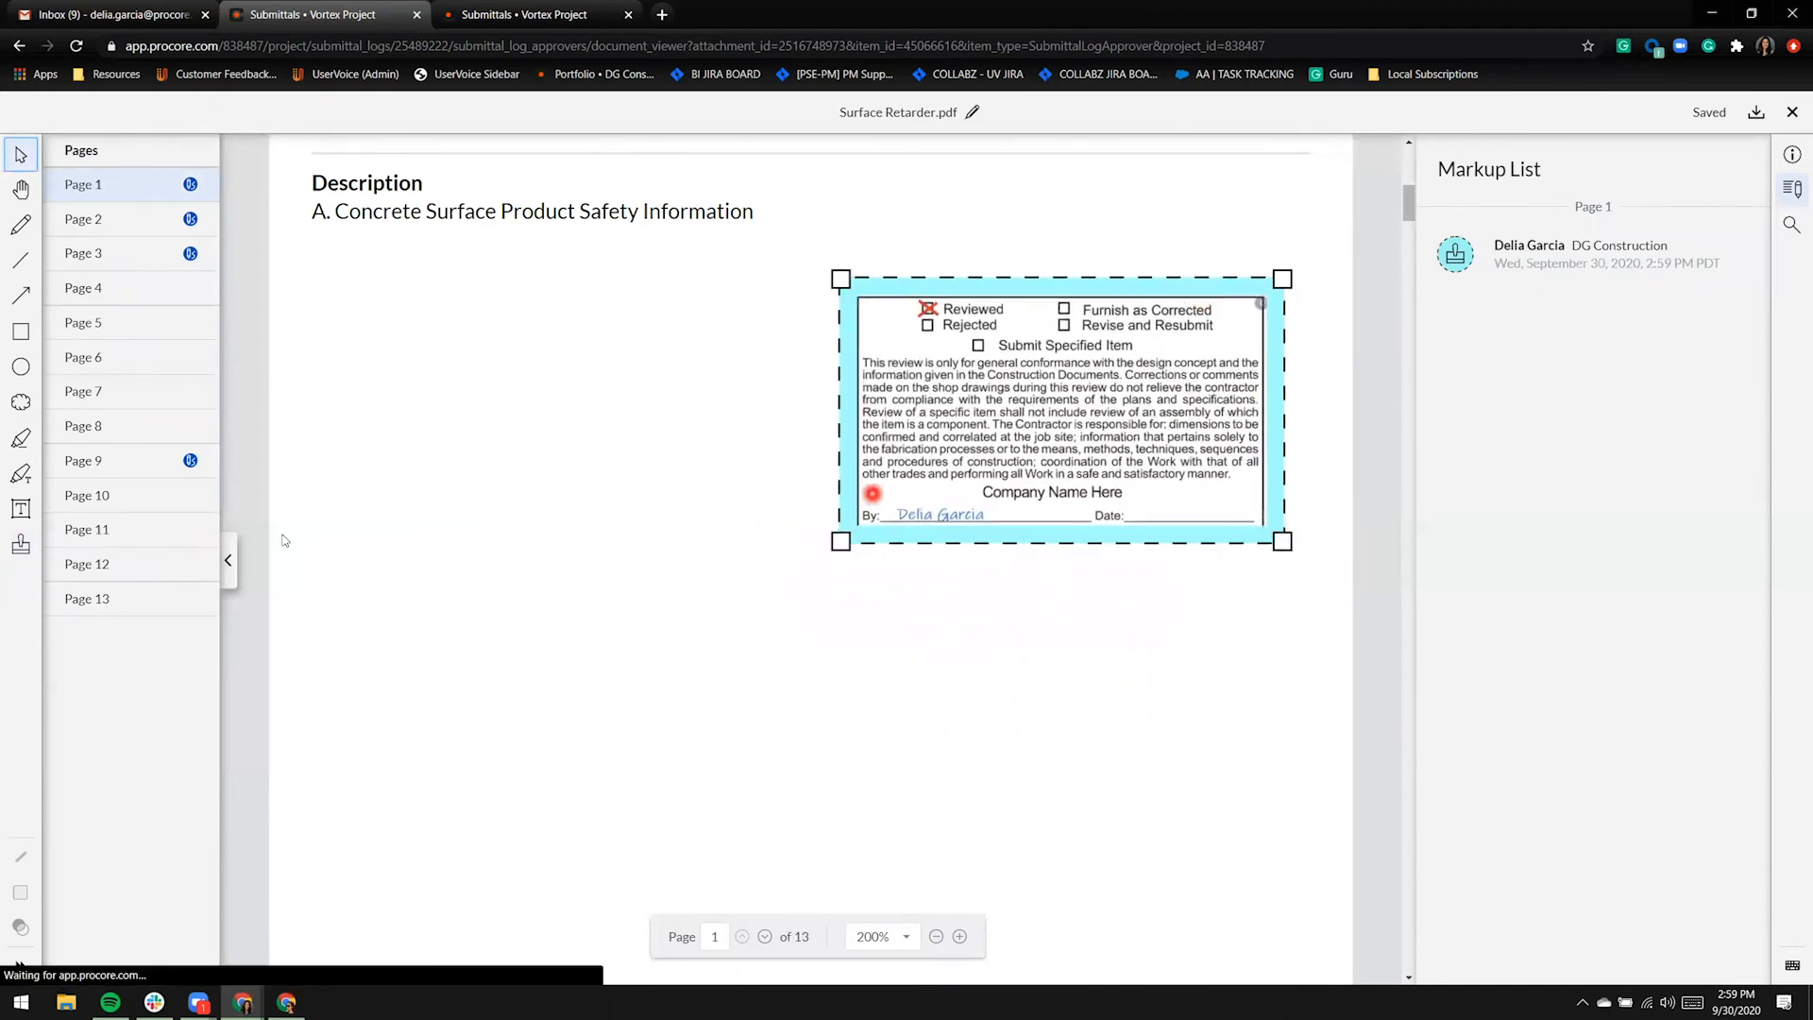
- Add the text 9/30/20 at the stamp's Date line, colour it dark blue and reduce its font size
left_click(20, 508)
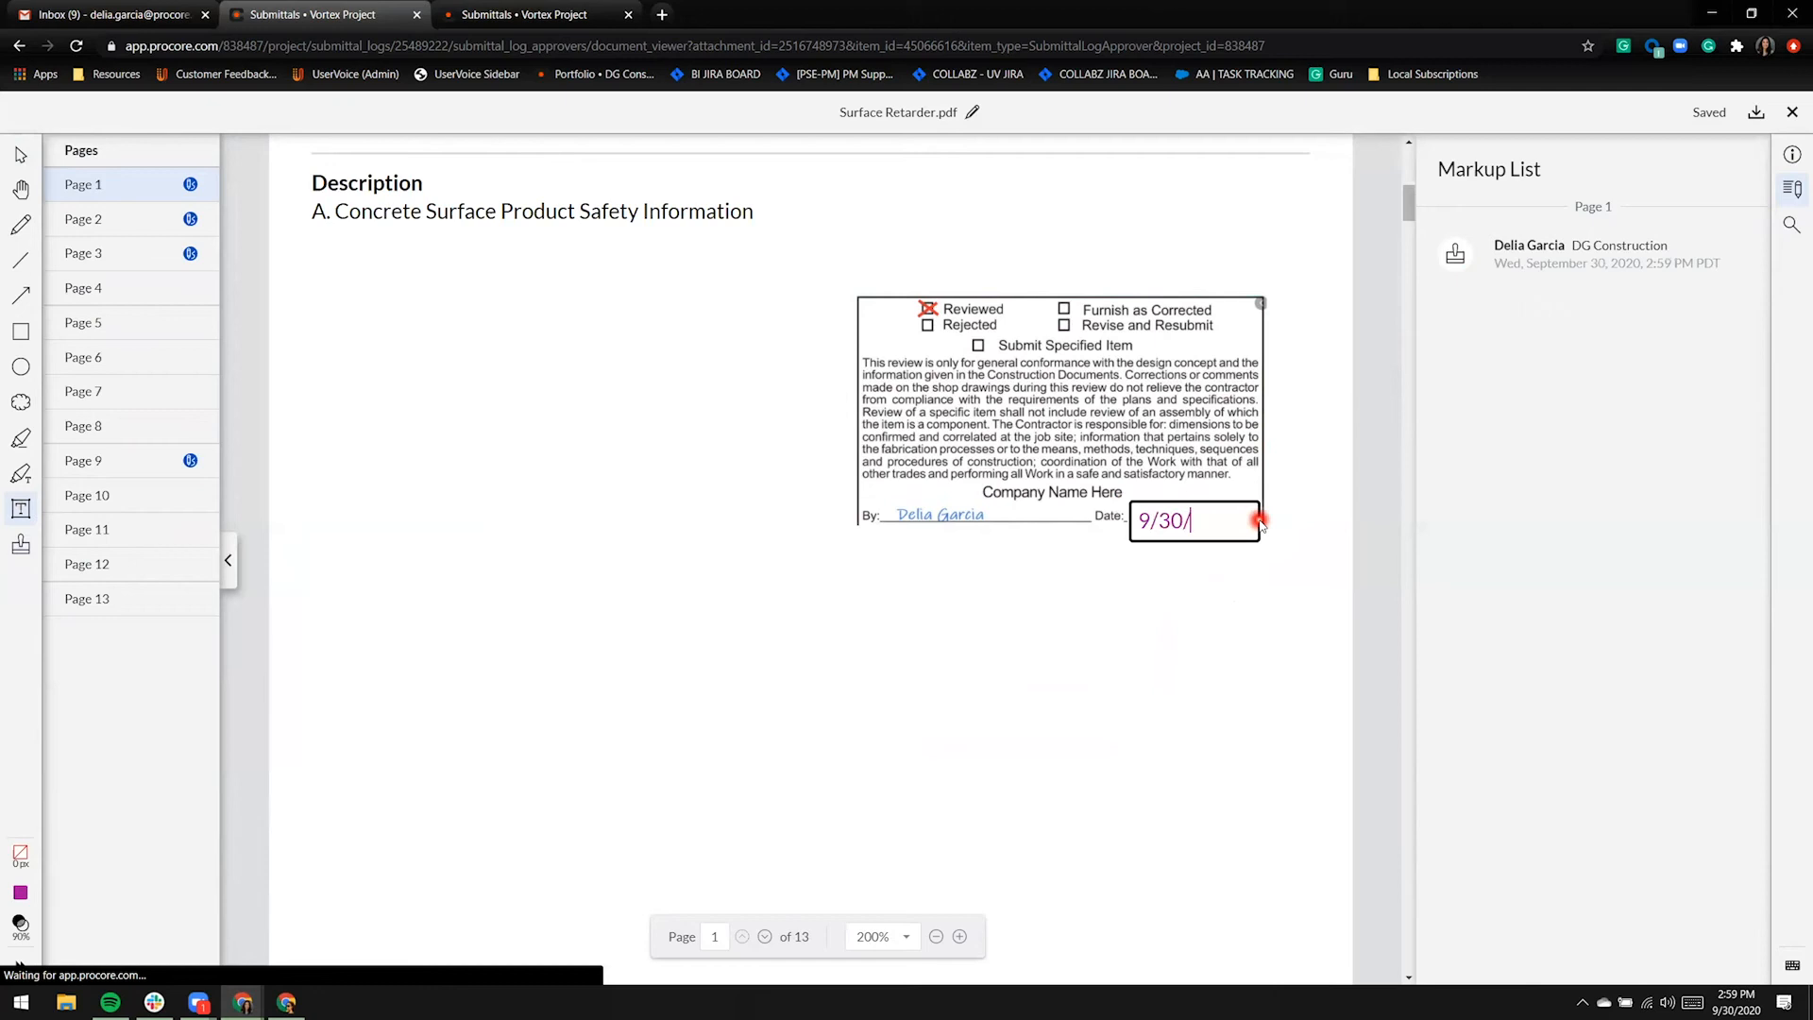
left_click(20, 892)
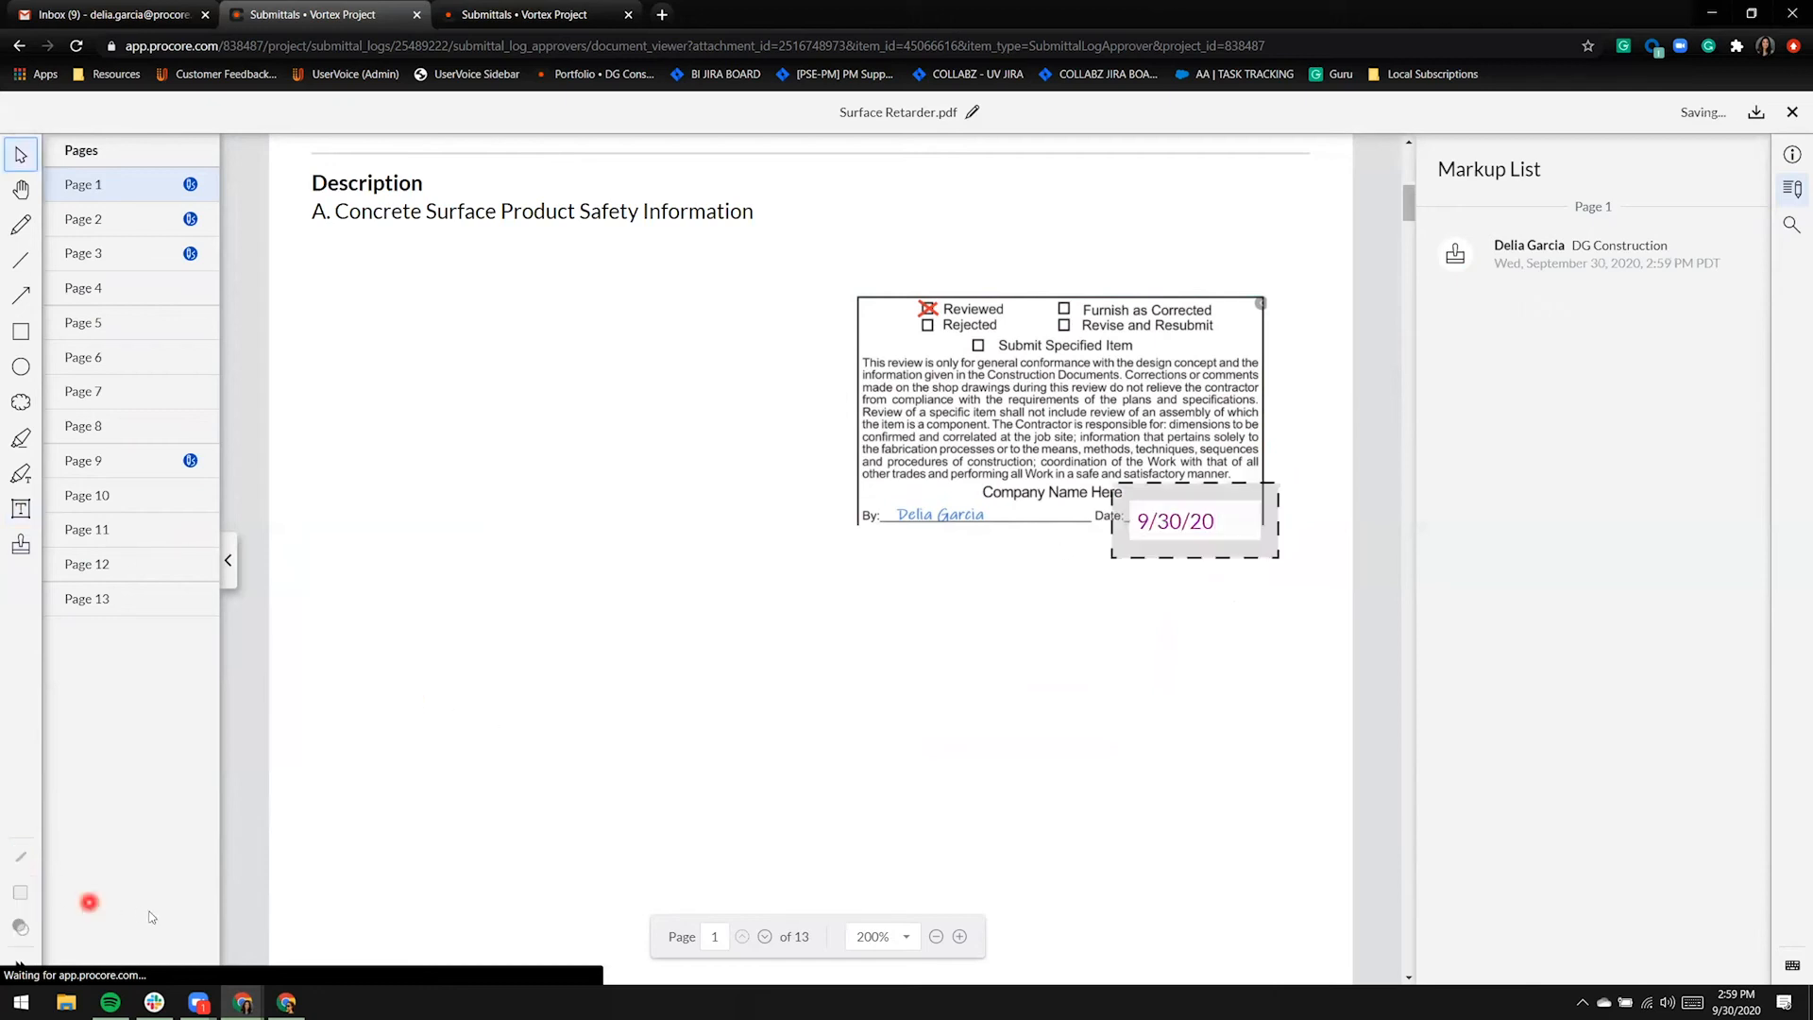
left_click(19, 893)
left_click(141, 881)
left_click(1163, 430)
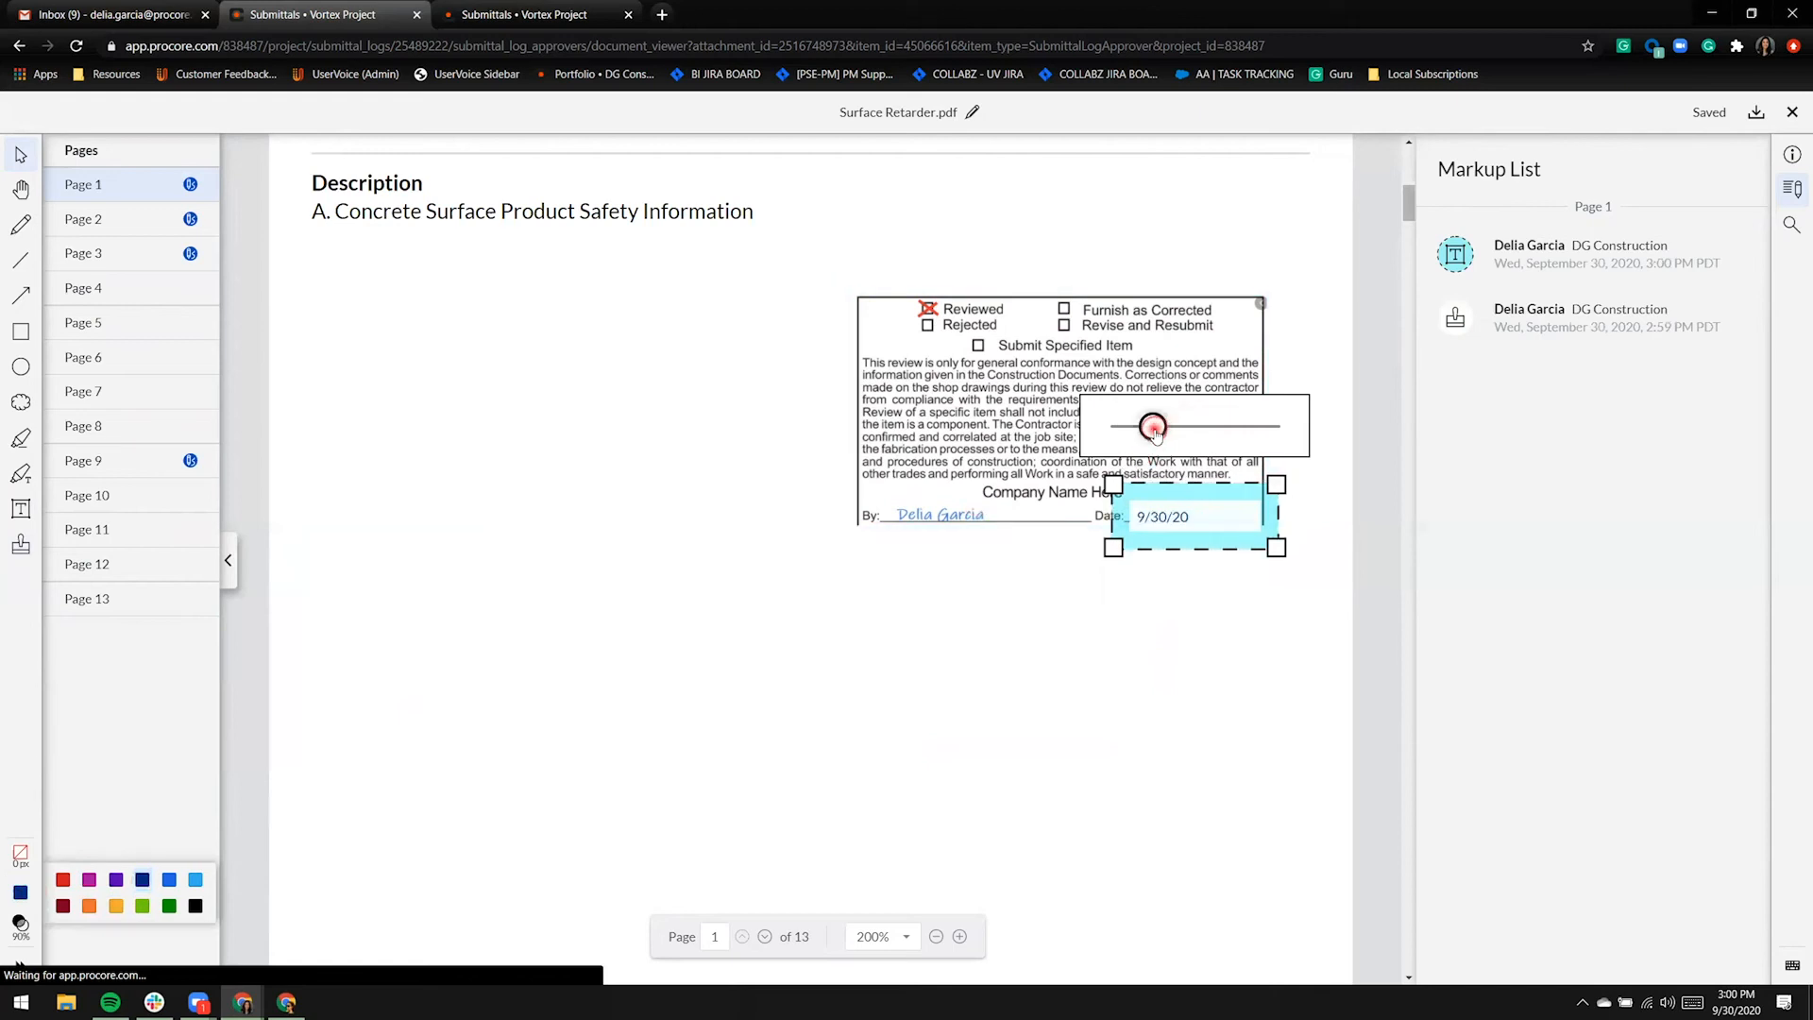
left_click(1154, 581)
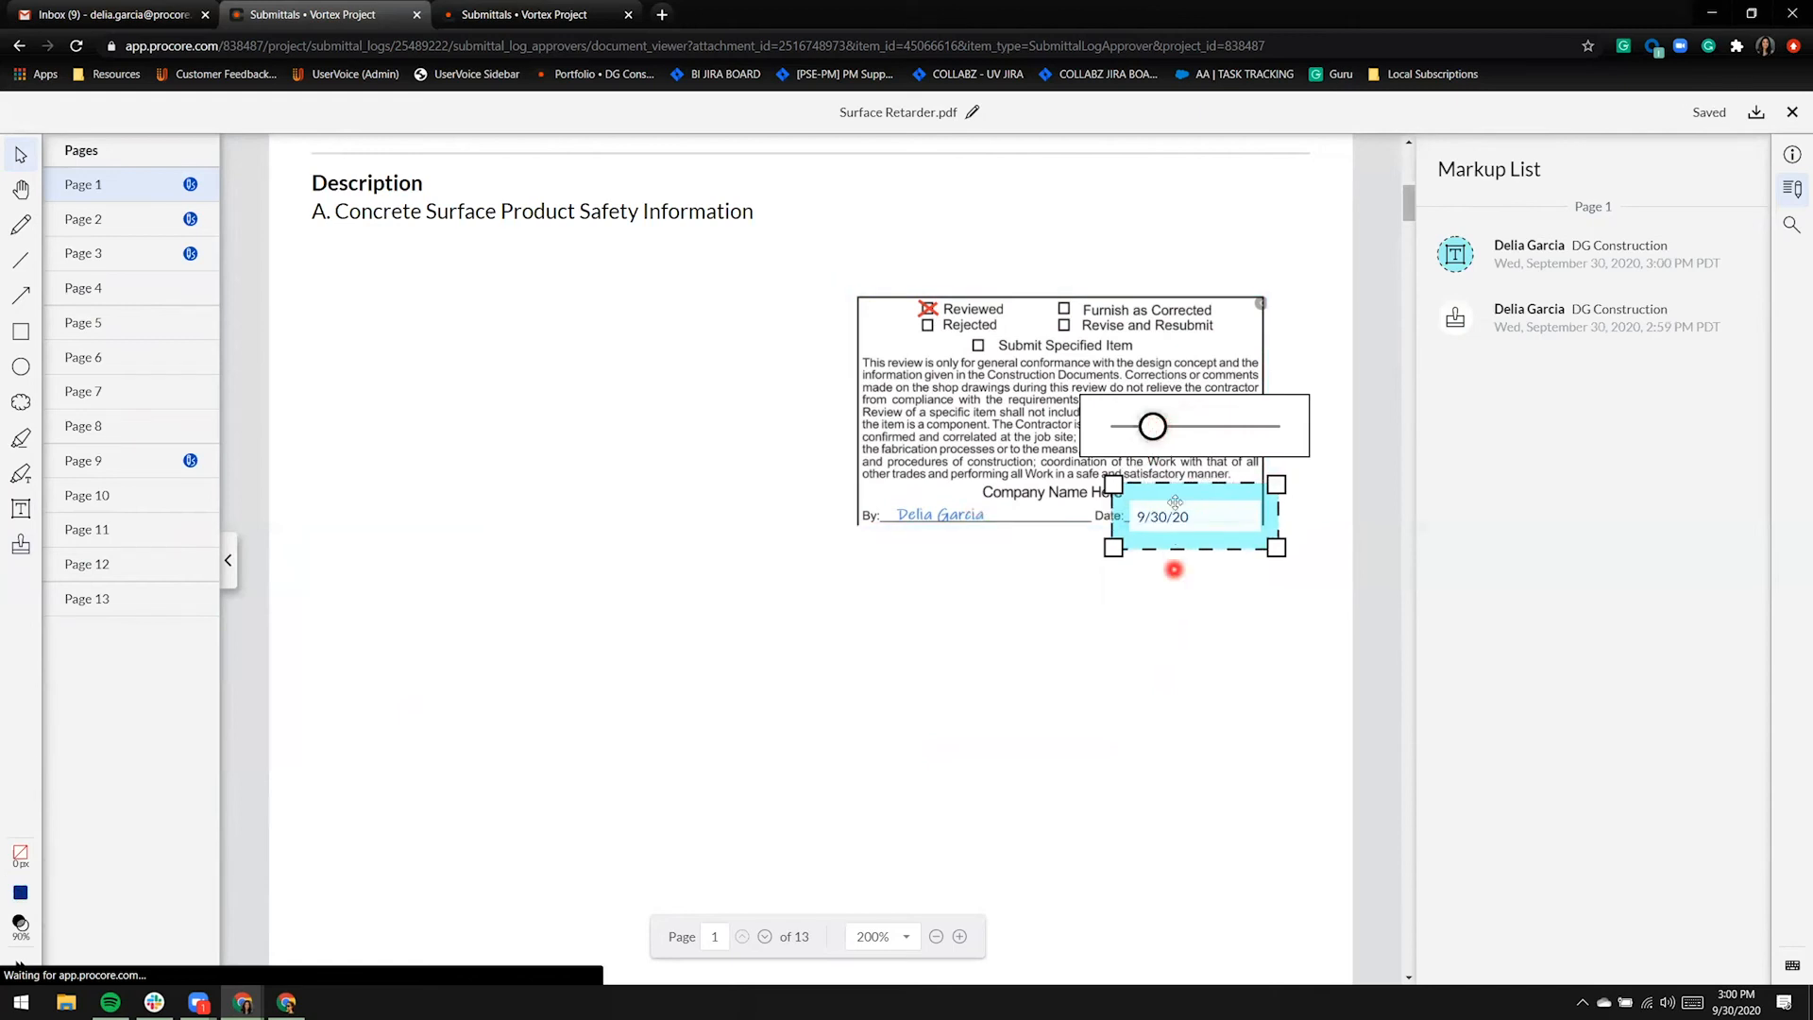
- Reposition the date text on the stamp's Date line and set its opacity to 50%
left_click_drag(1178, 492, 1188, 487)
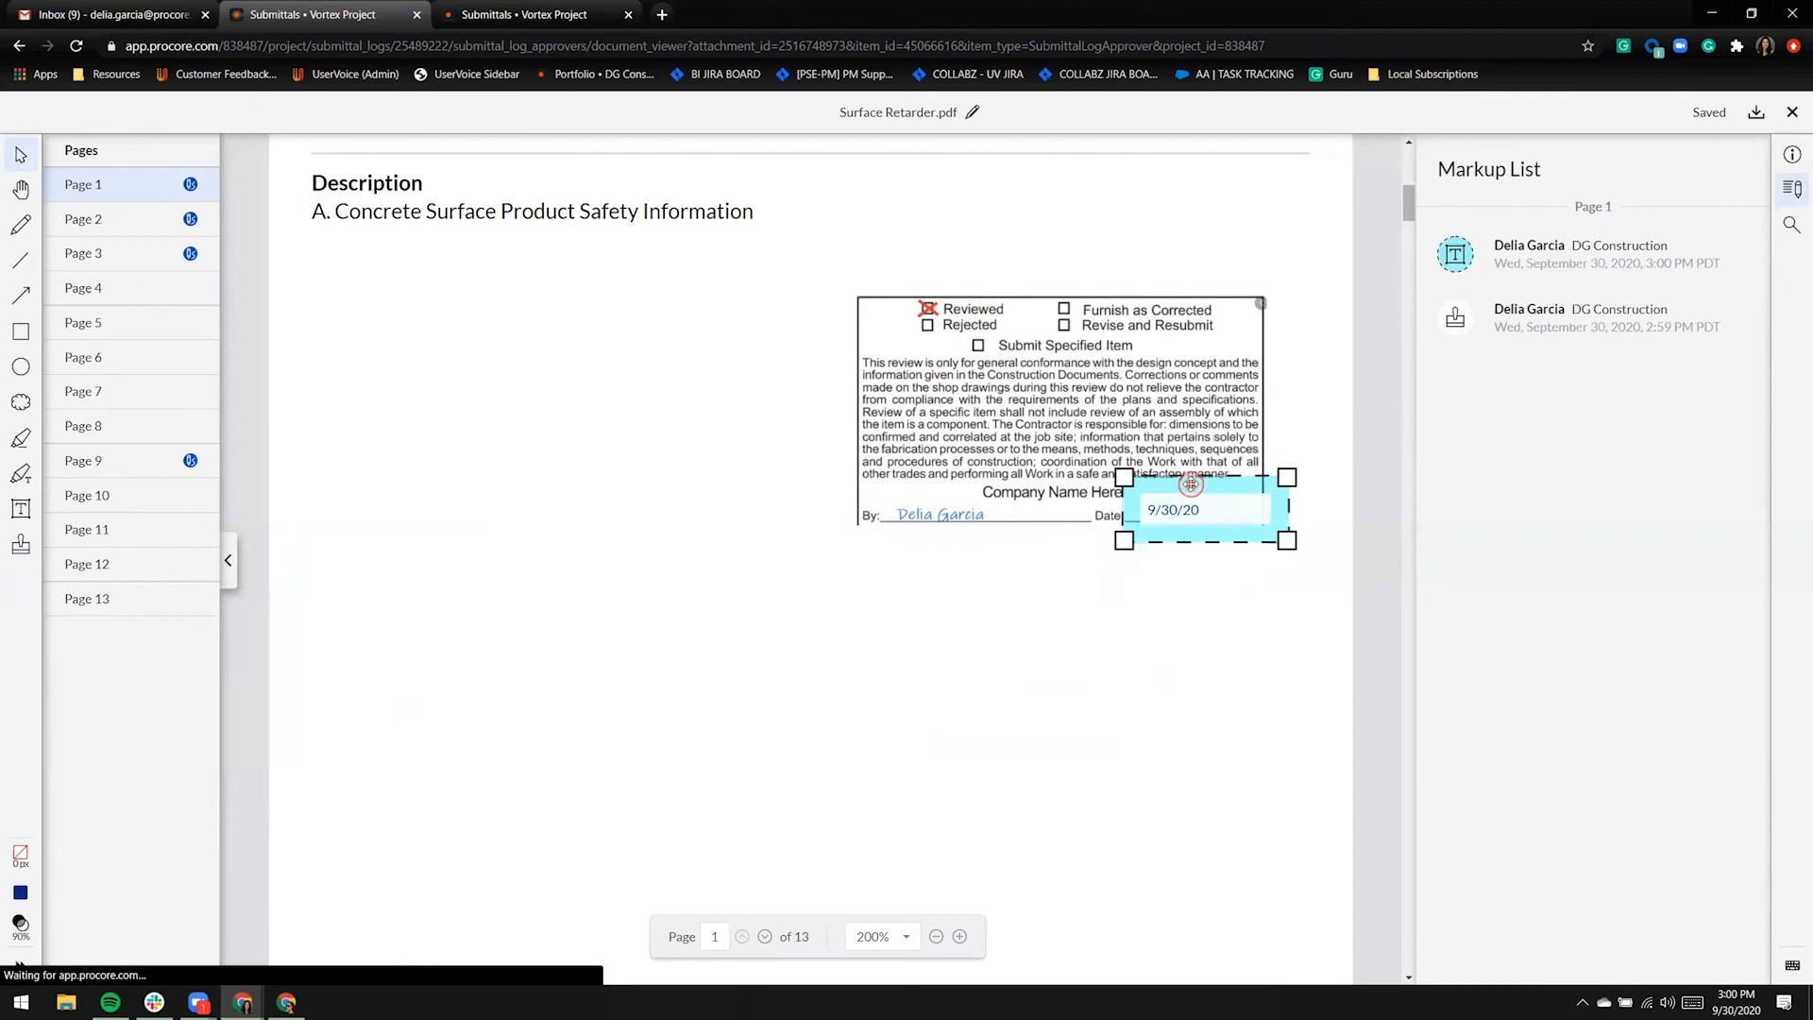
left_click(1133, 639)
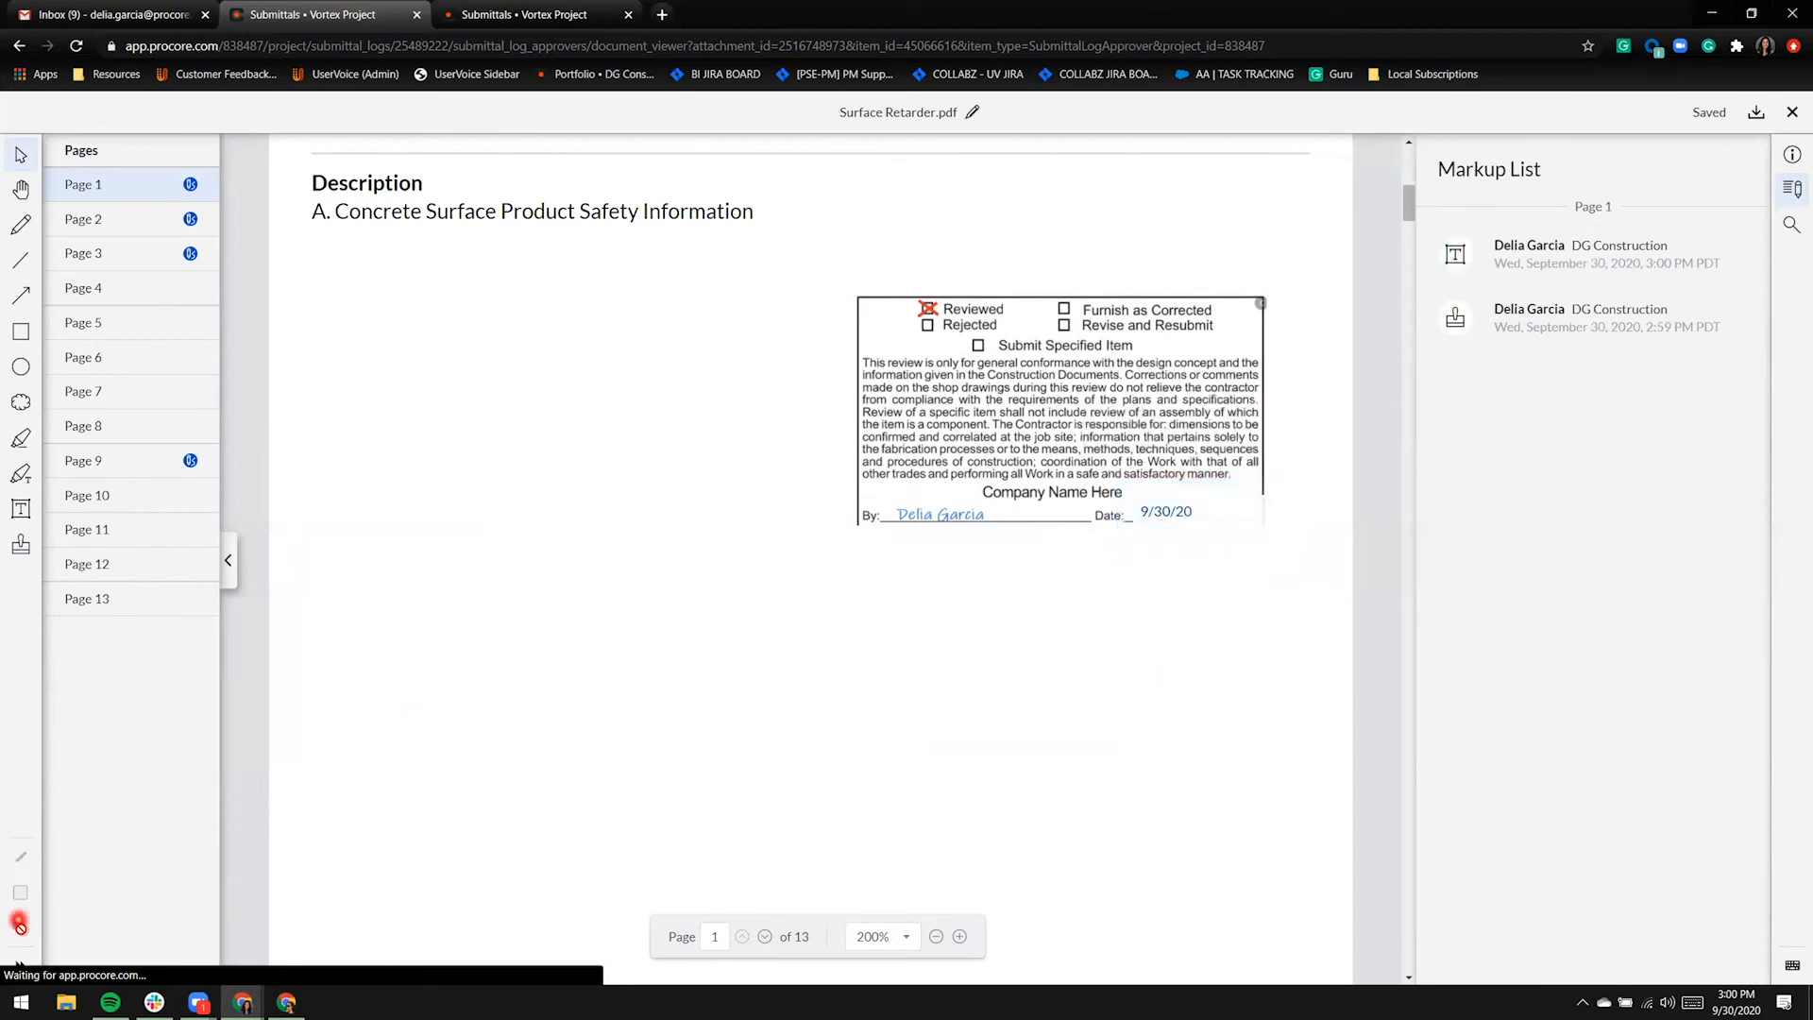
left_click(1245, 509)
left_click(19, 924)
left_click_drag(192, 926, 136, 927)
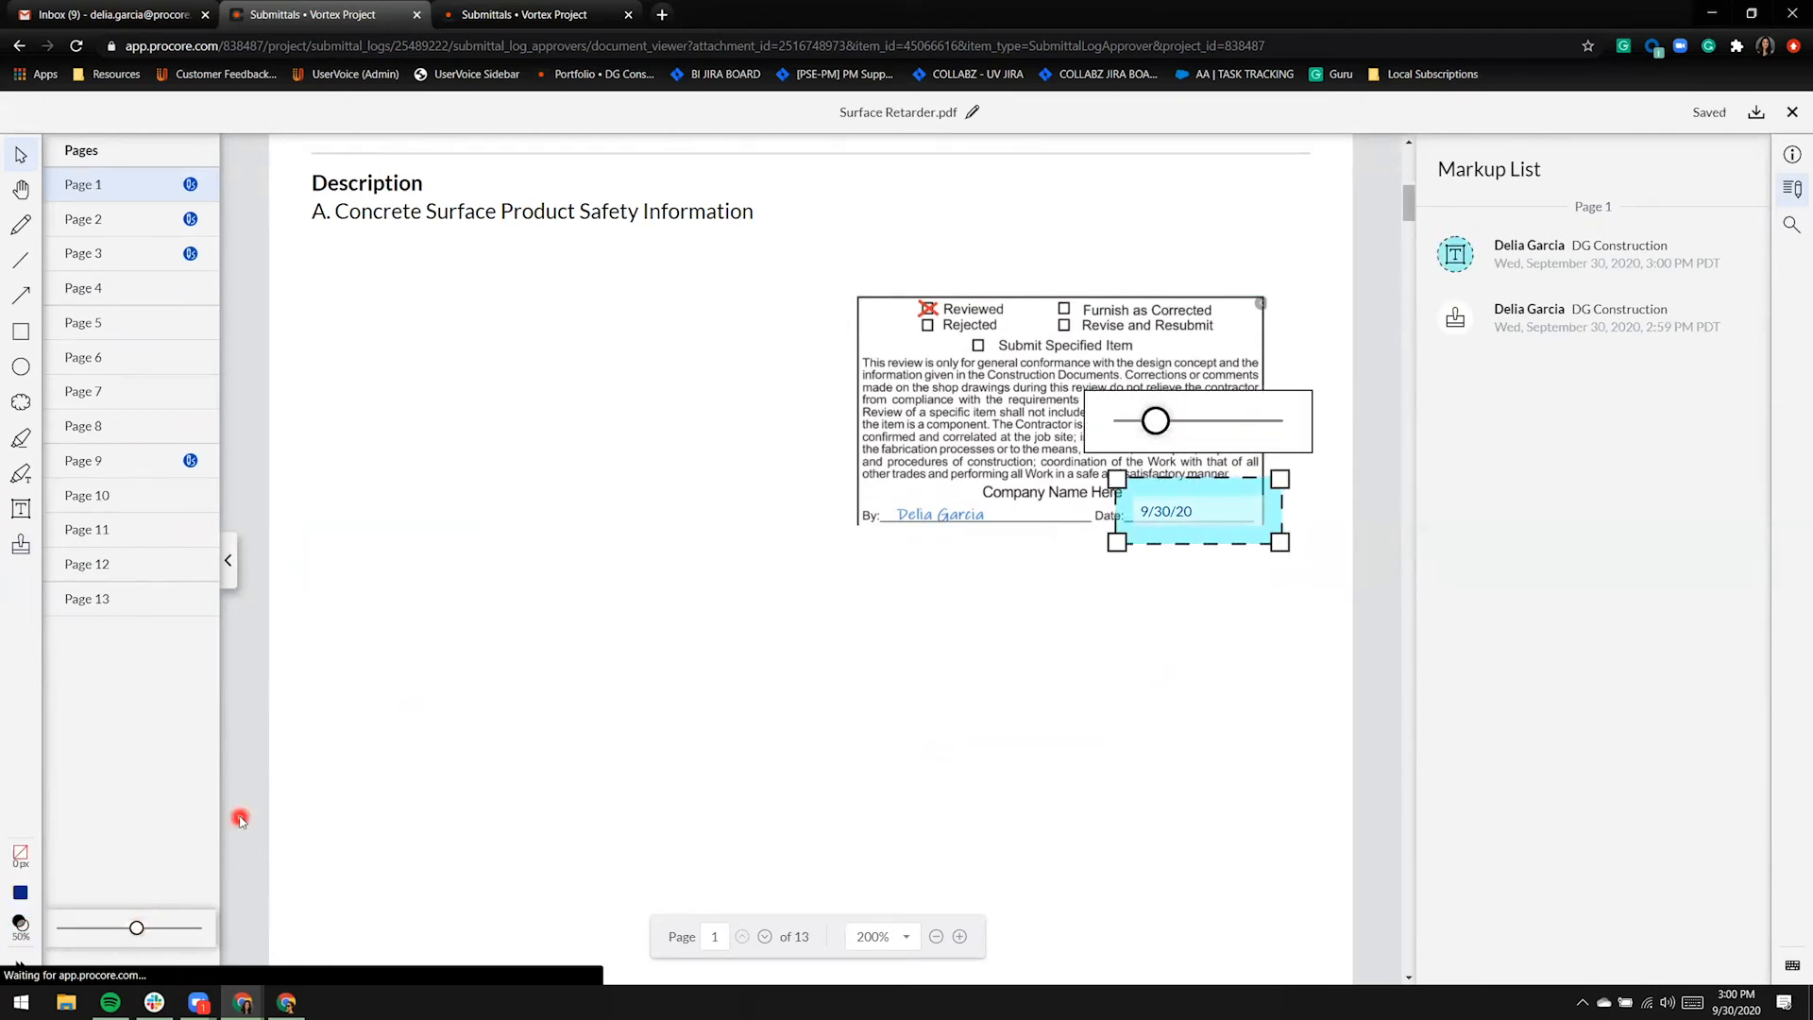
left_click(494, 705)
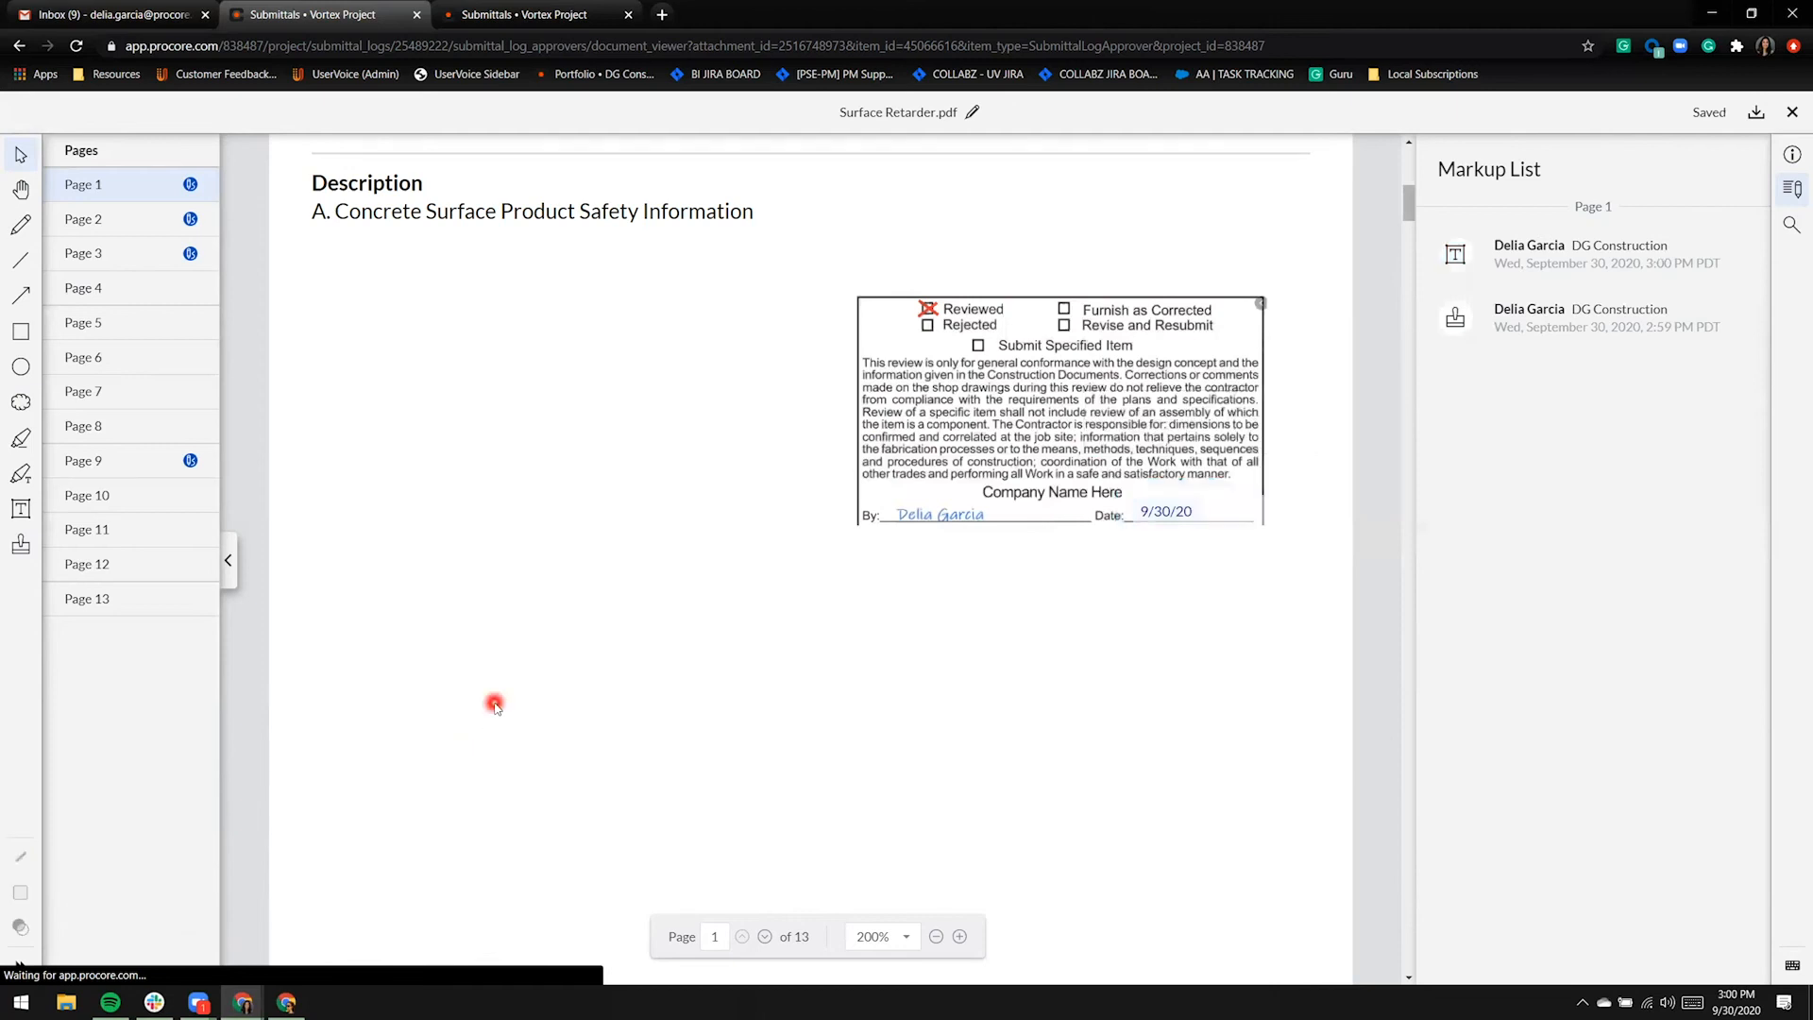
- Return to the submittal and look through the non-current Surface Retarder.pdf of workflow step 1
left_click(1790, 115)
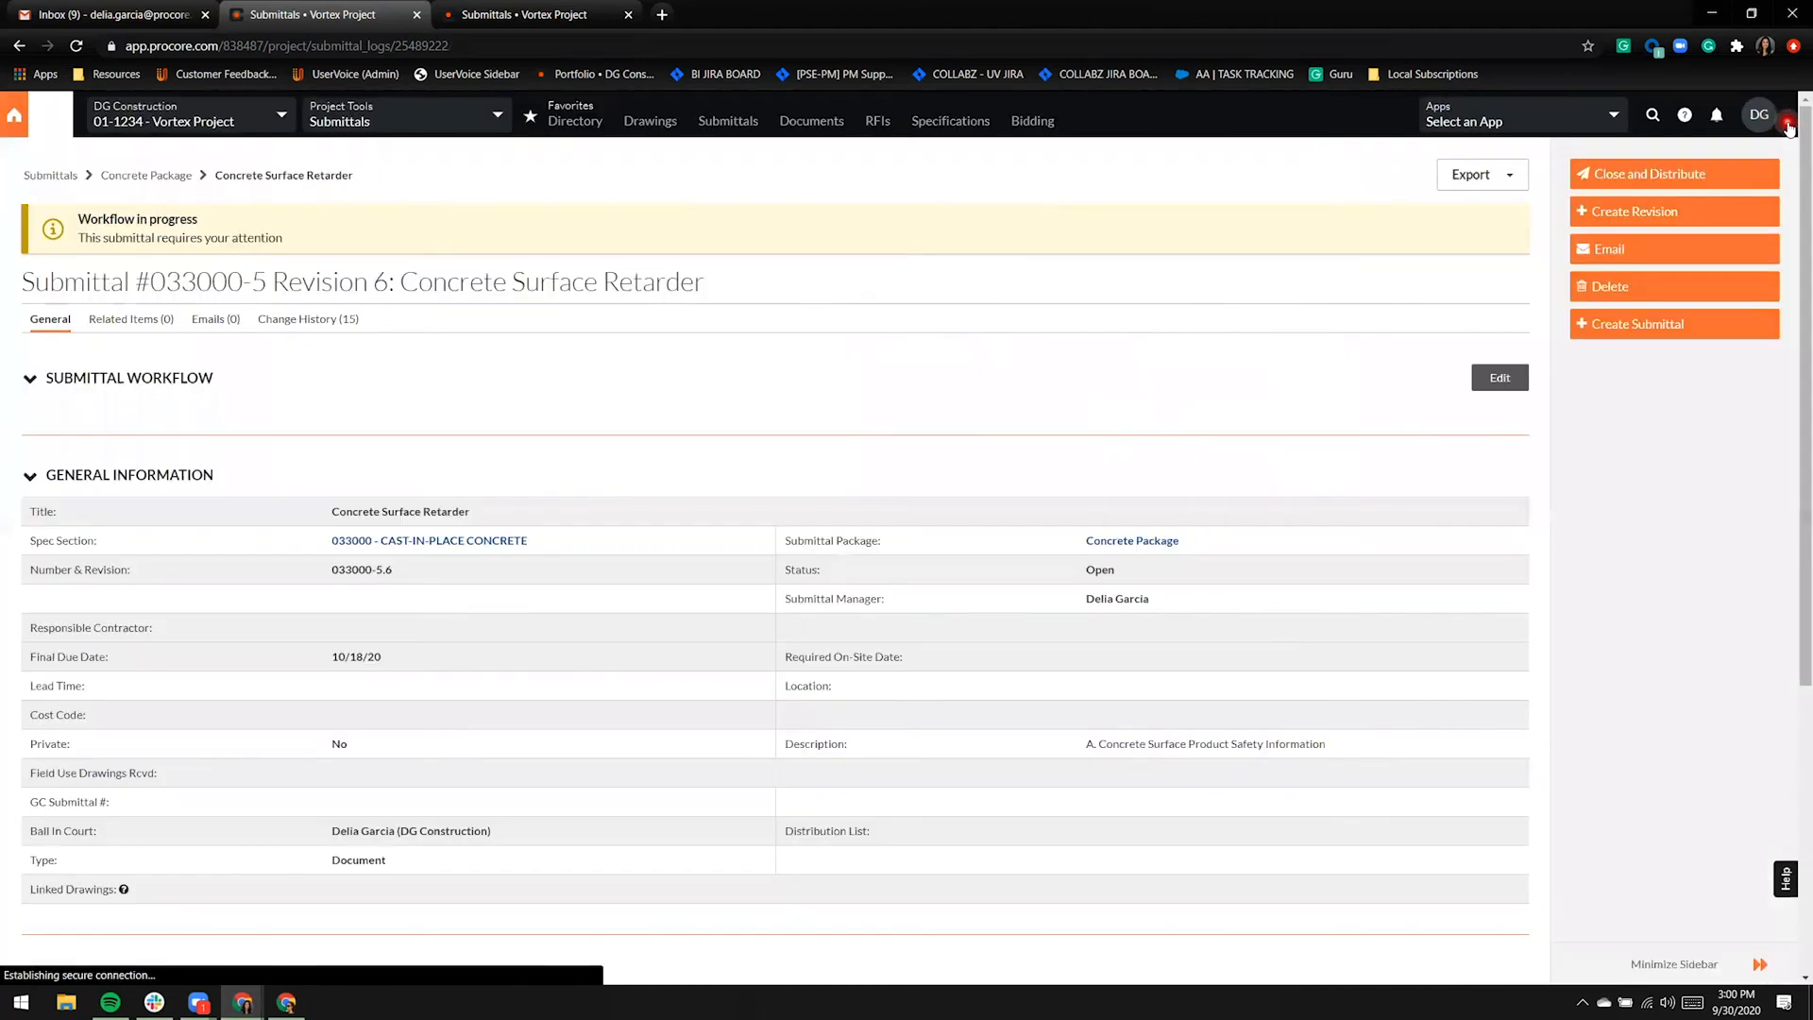
scroll(1132, 416, "down", 2)
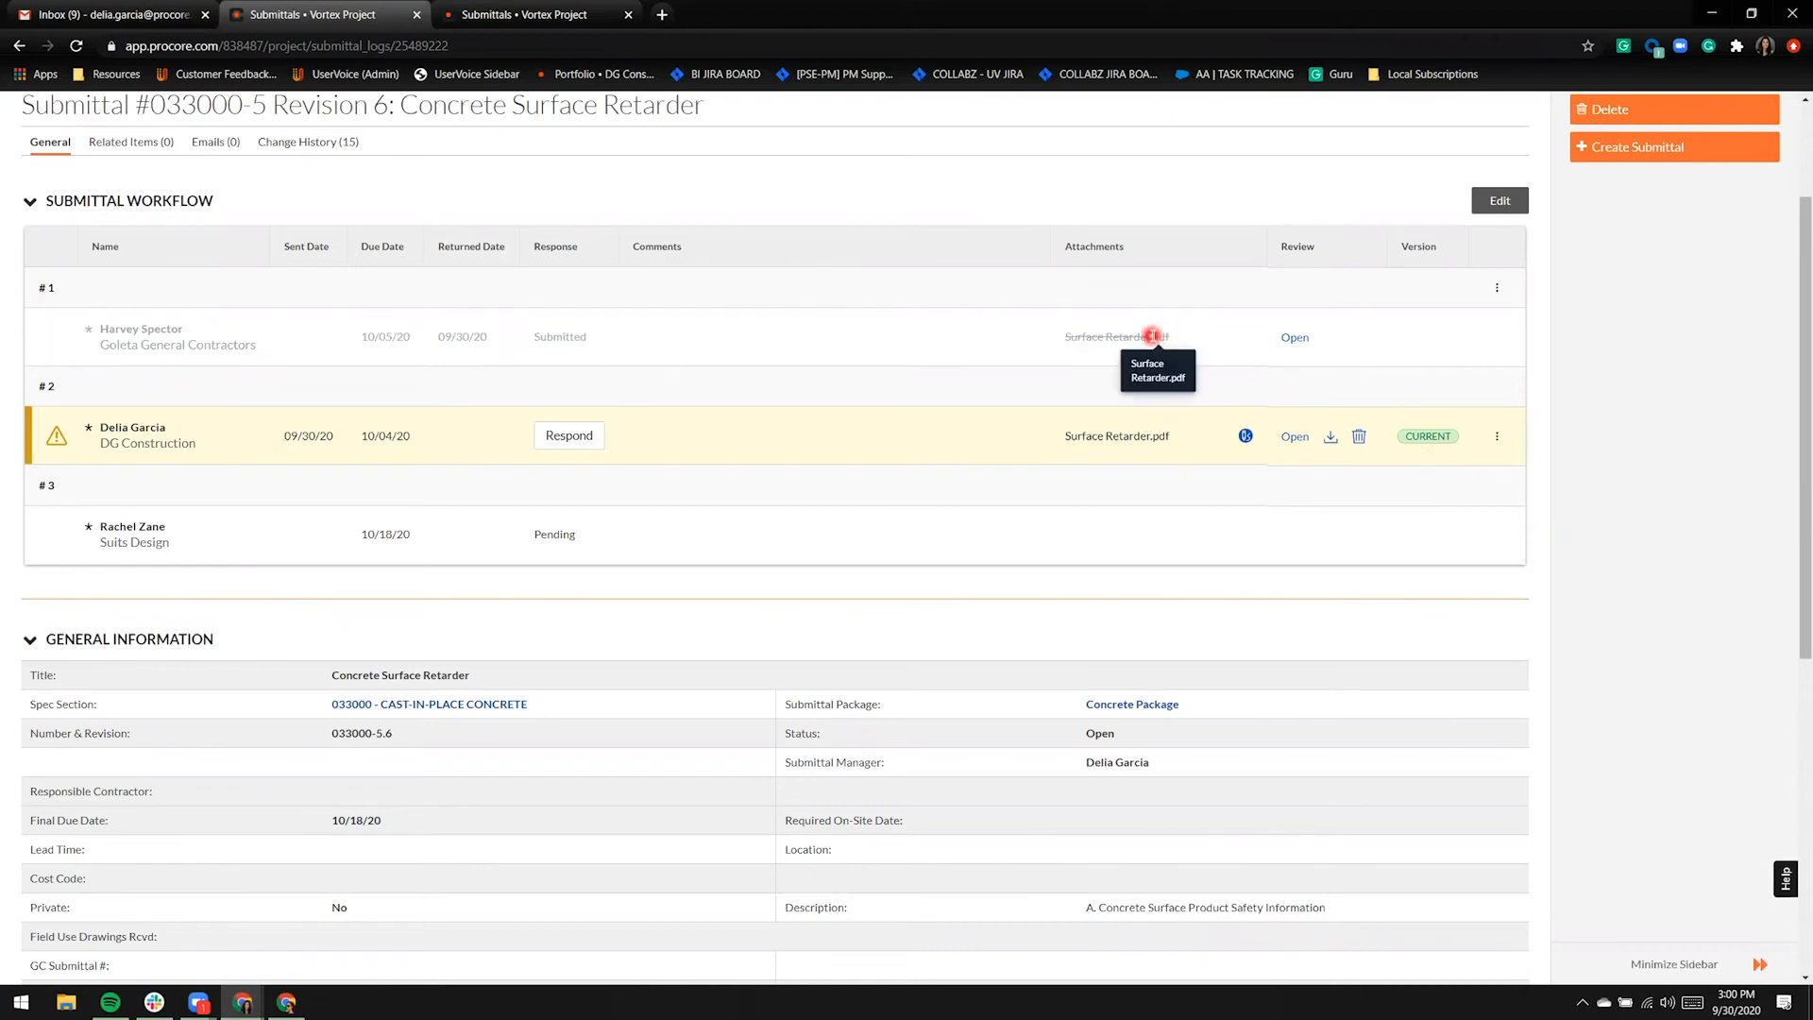
left_click(1296, 338)
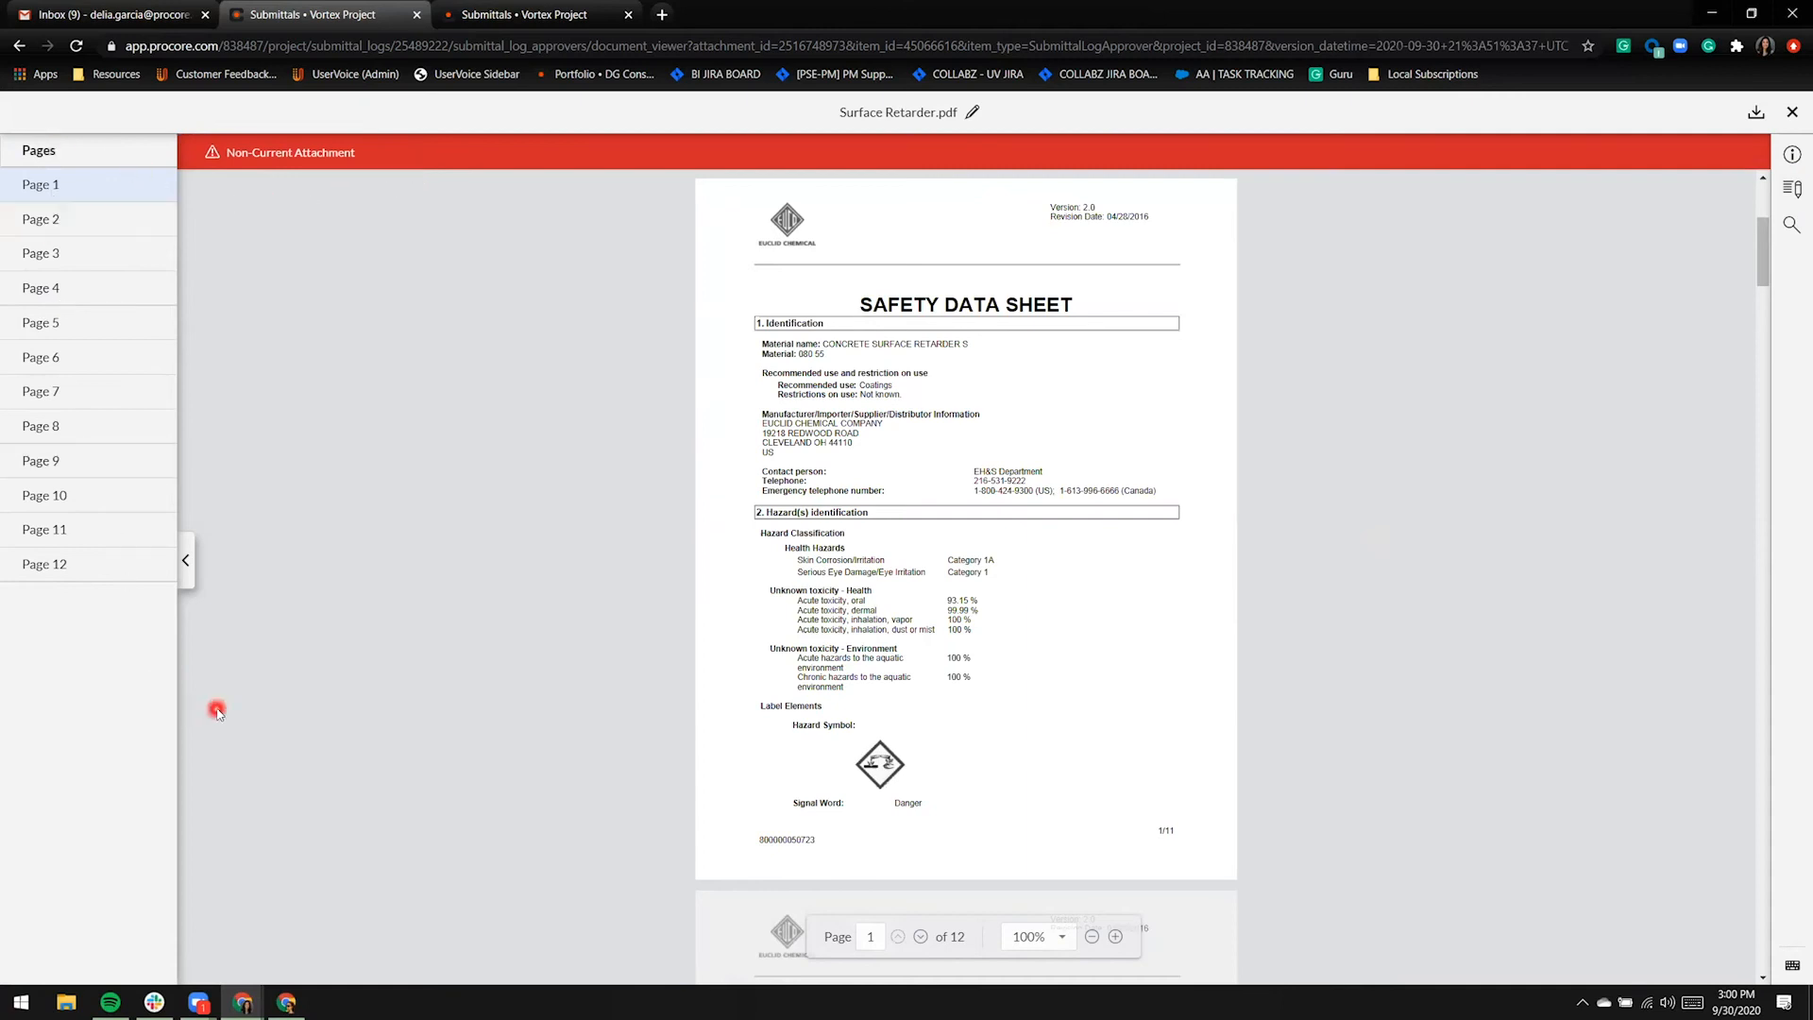
scroll(321, 732, "down", 6)
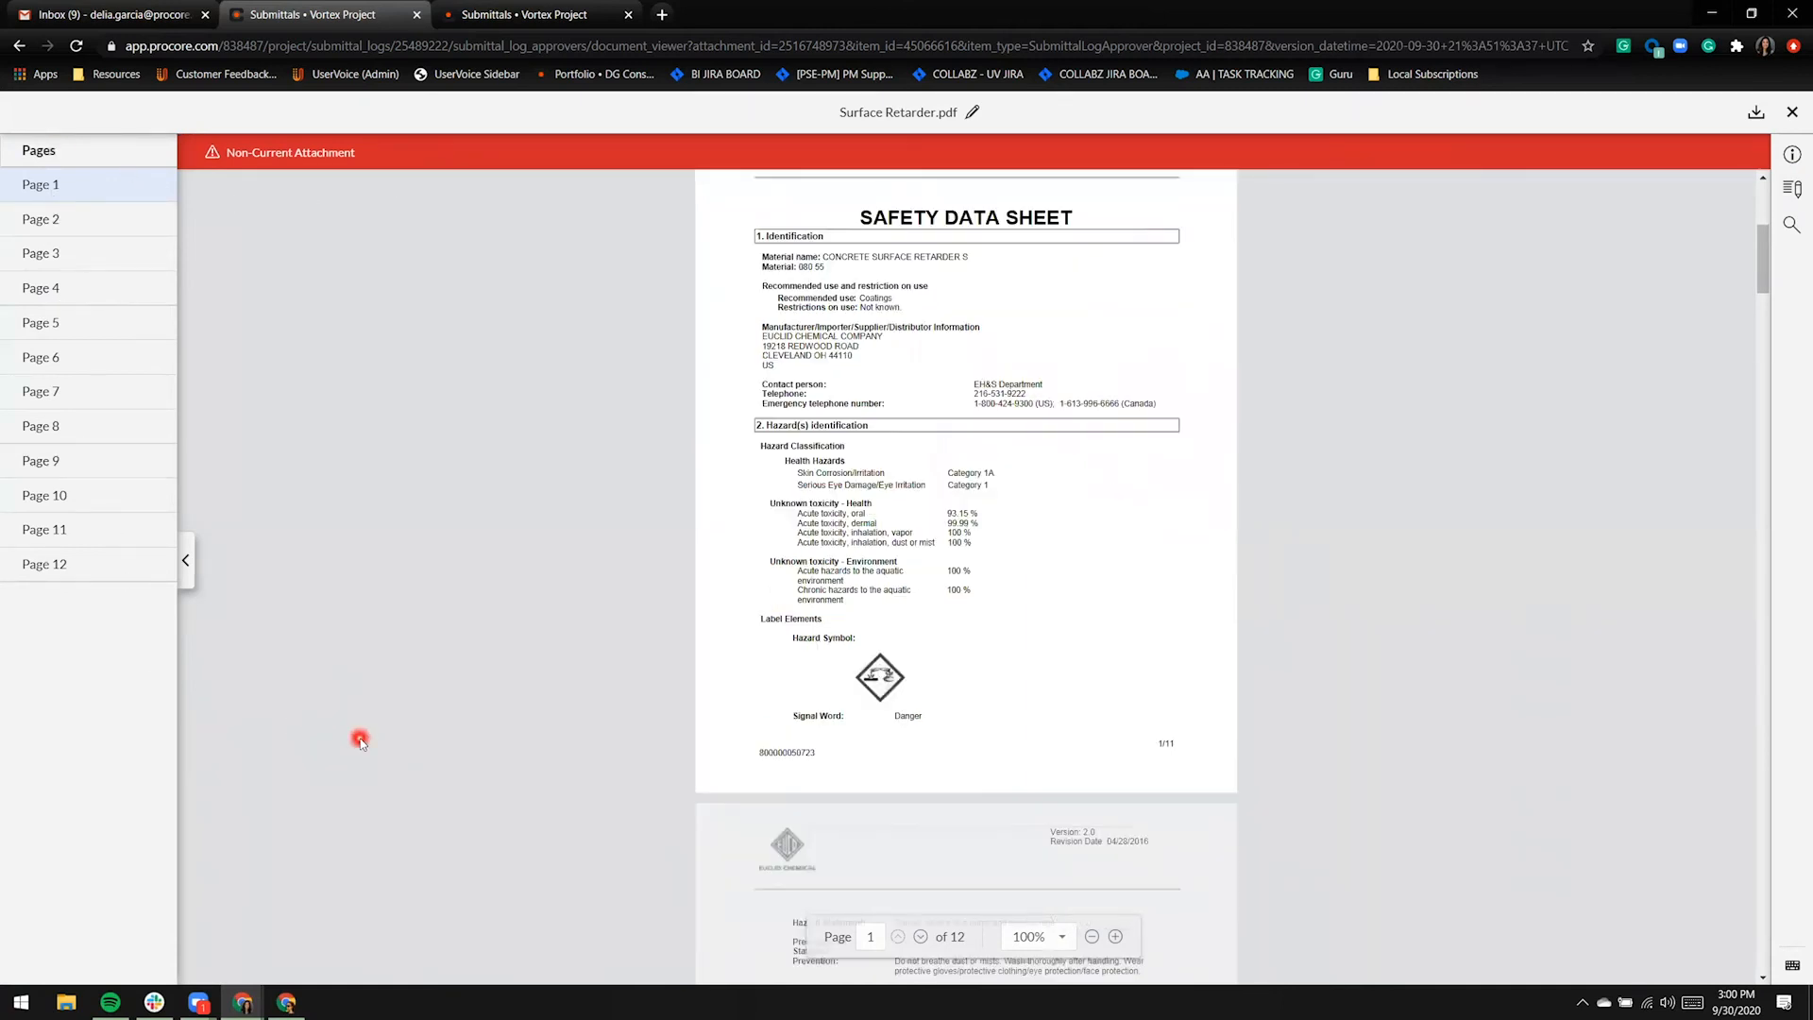
scroll(436, 759, "down", 2)
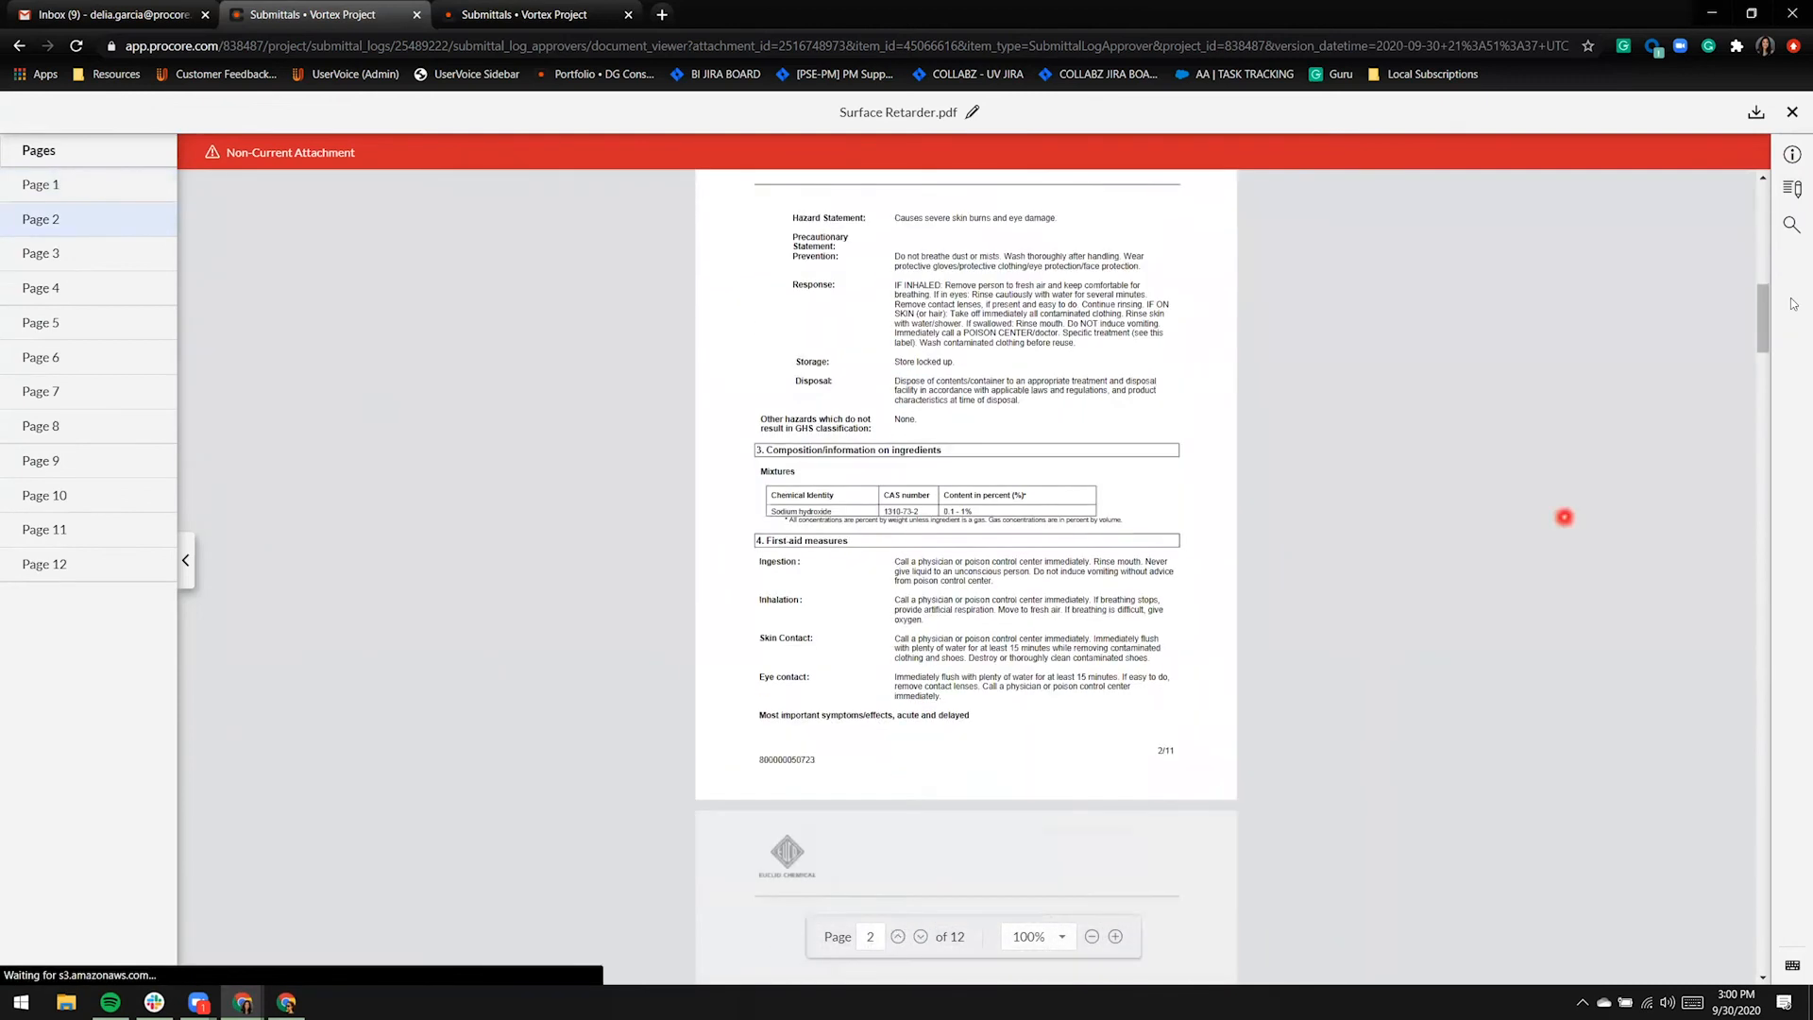
left_click(1794, 120)
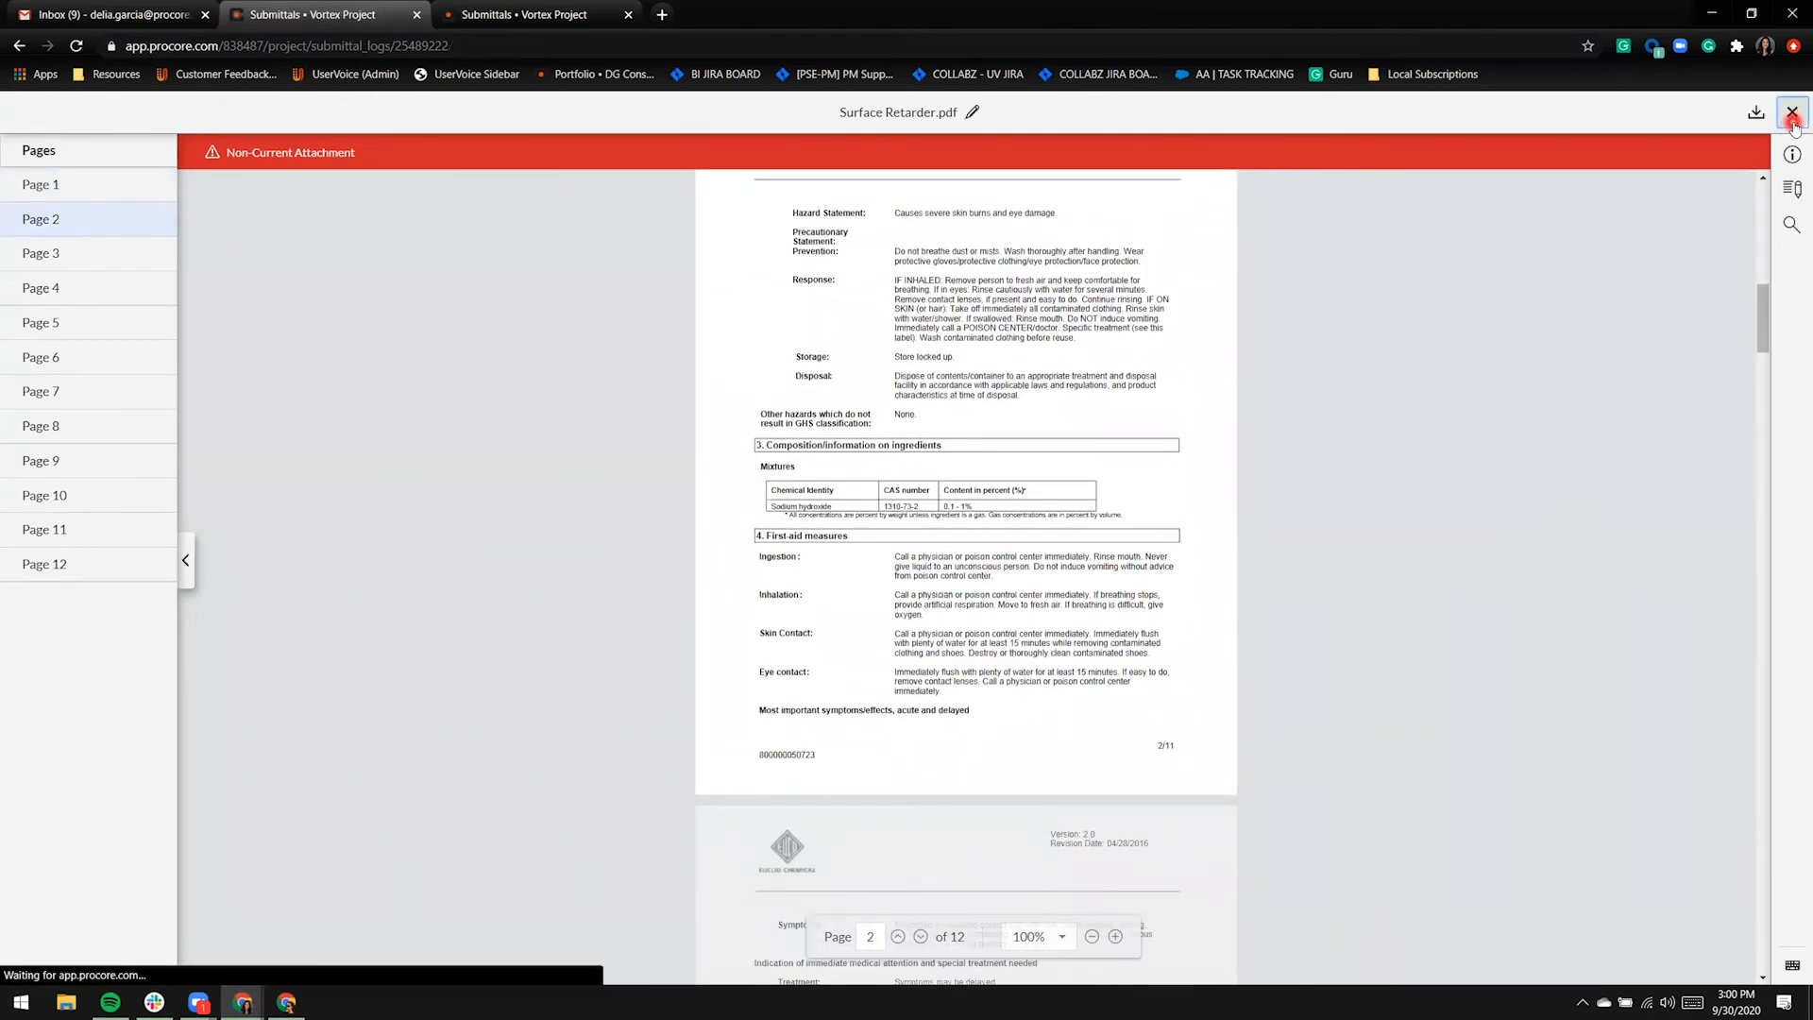
- Respond to workflow step 2 with Reviewed Internally, leaving the comments empty and sending Surface Retarder.pdf to the next reviewer
scroll(1589, 601, "down", 1)
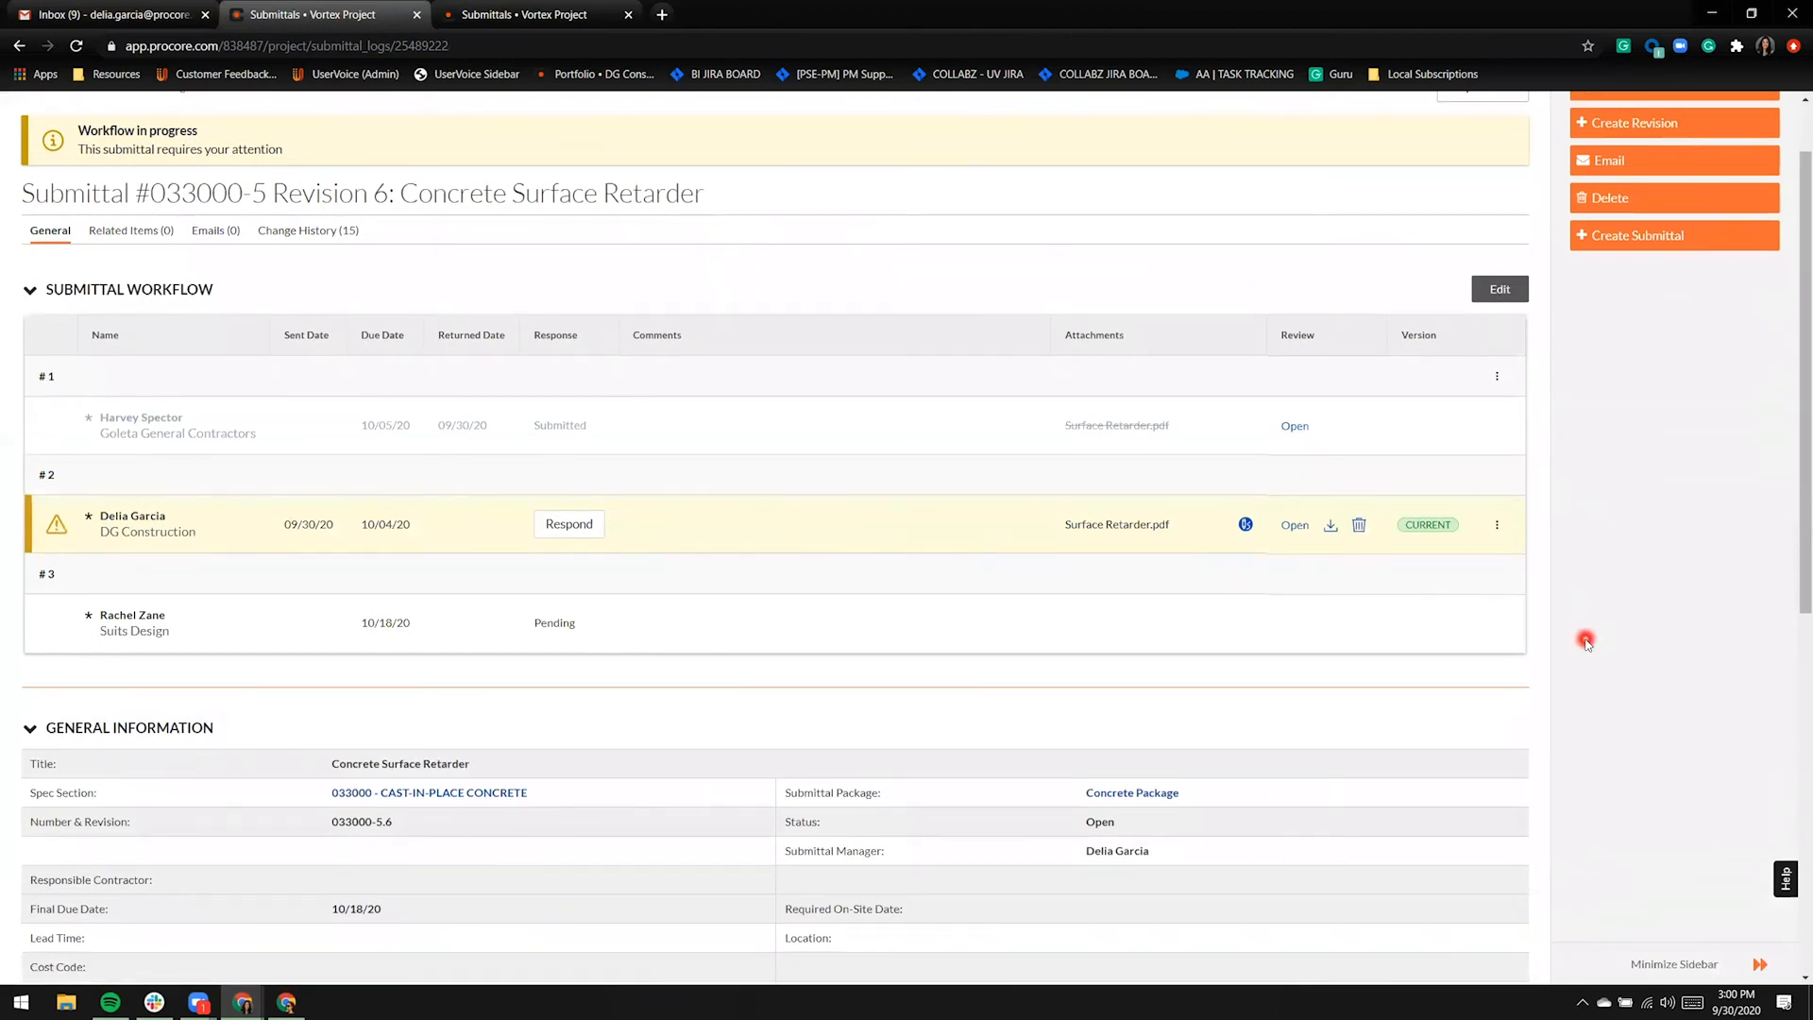
left_click(561, 533)
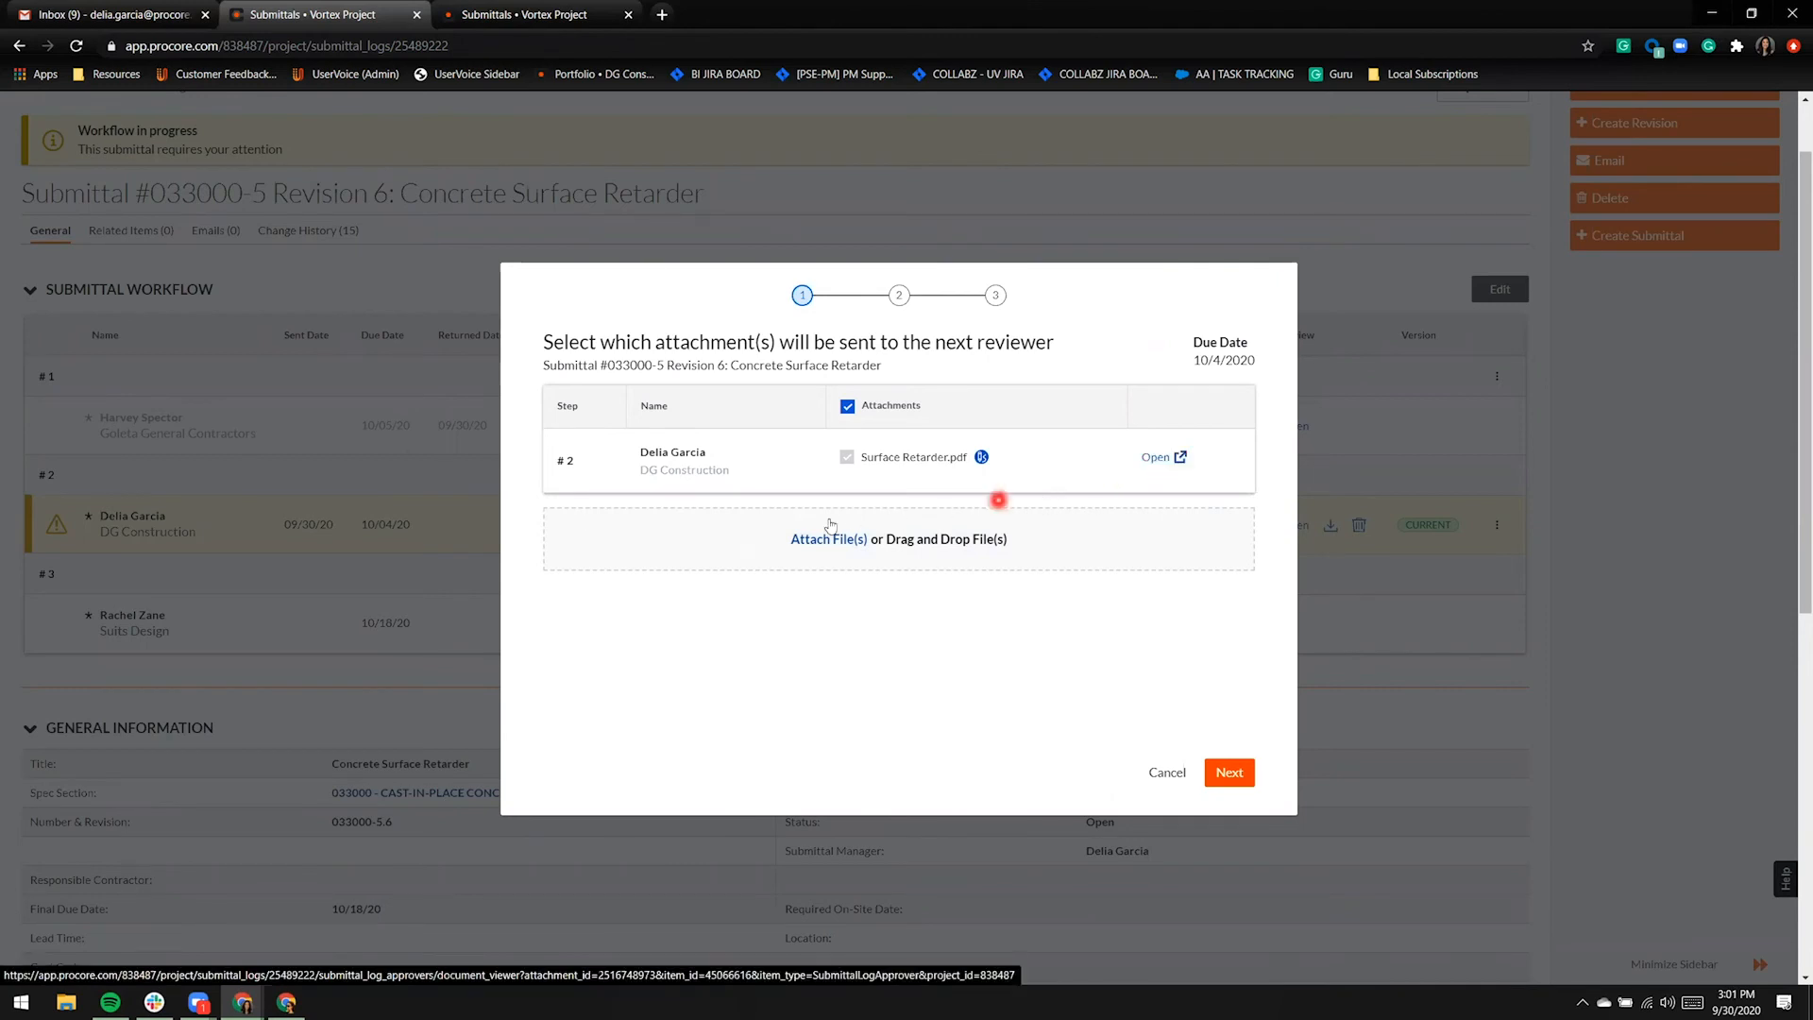
left_click(1228, 770)
left_click(798, 427)
left_click(639, 612)
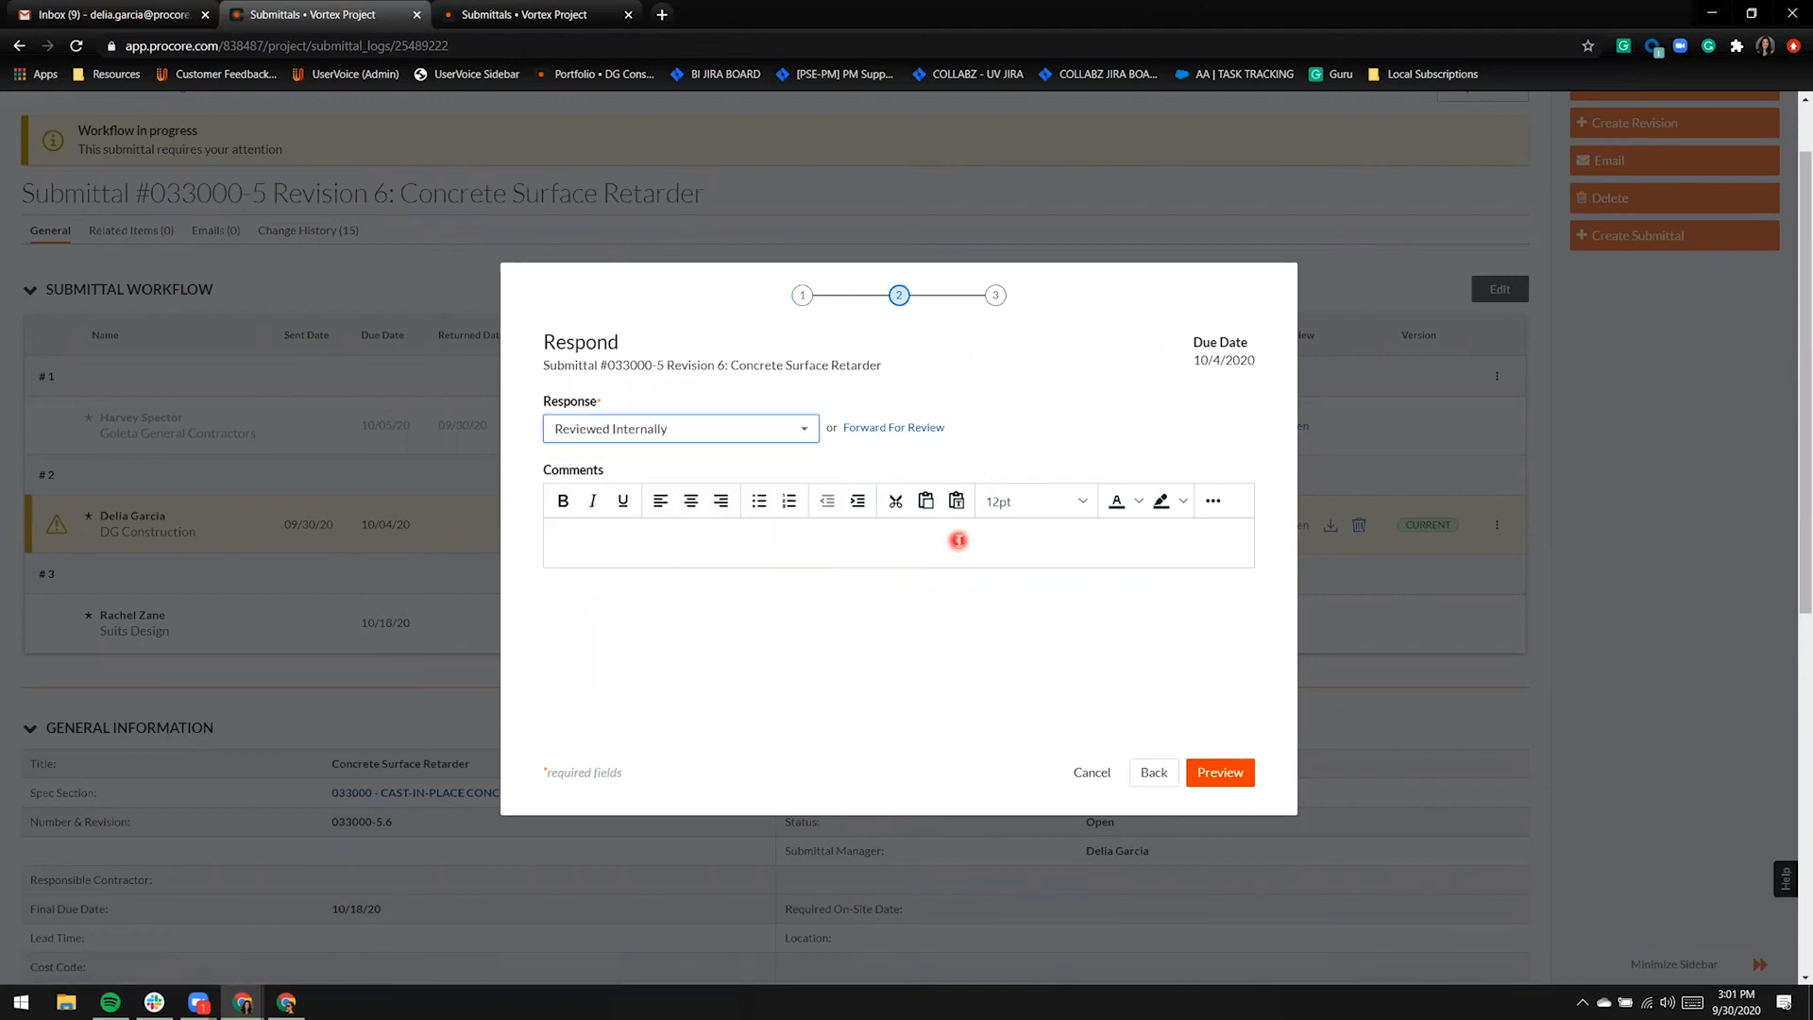
left_click(1228, 772)
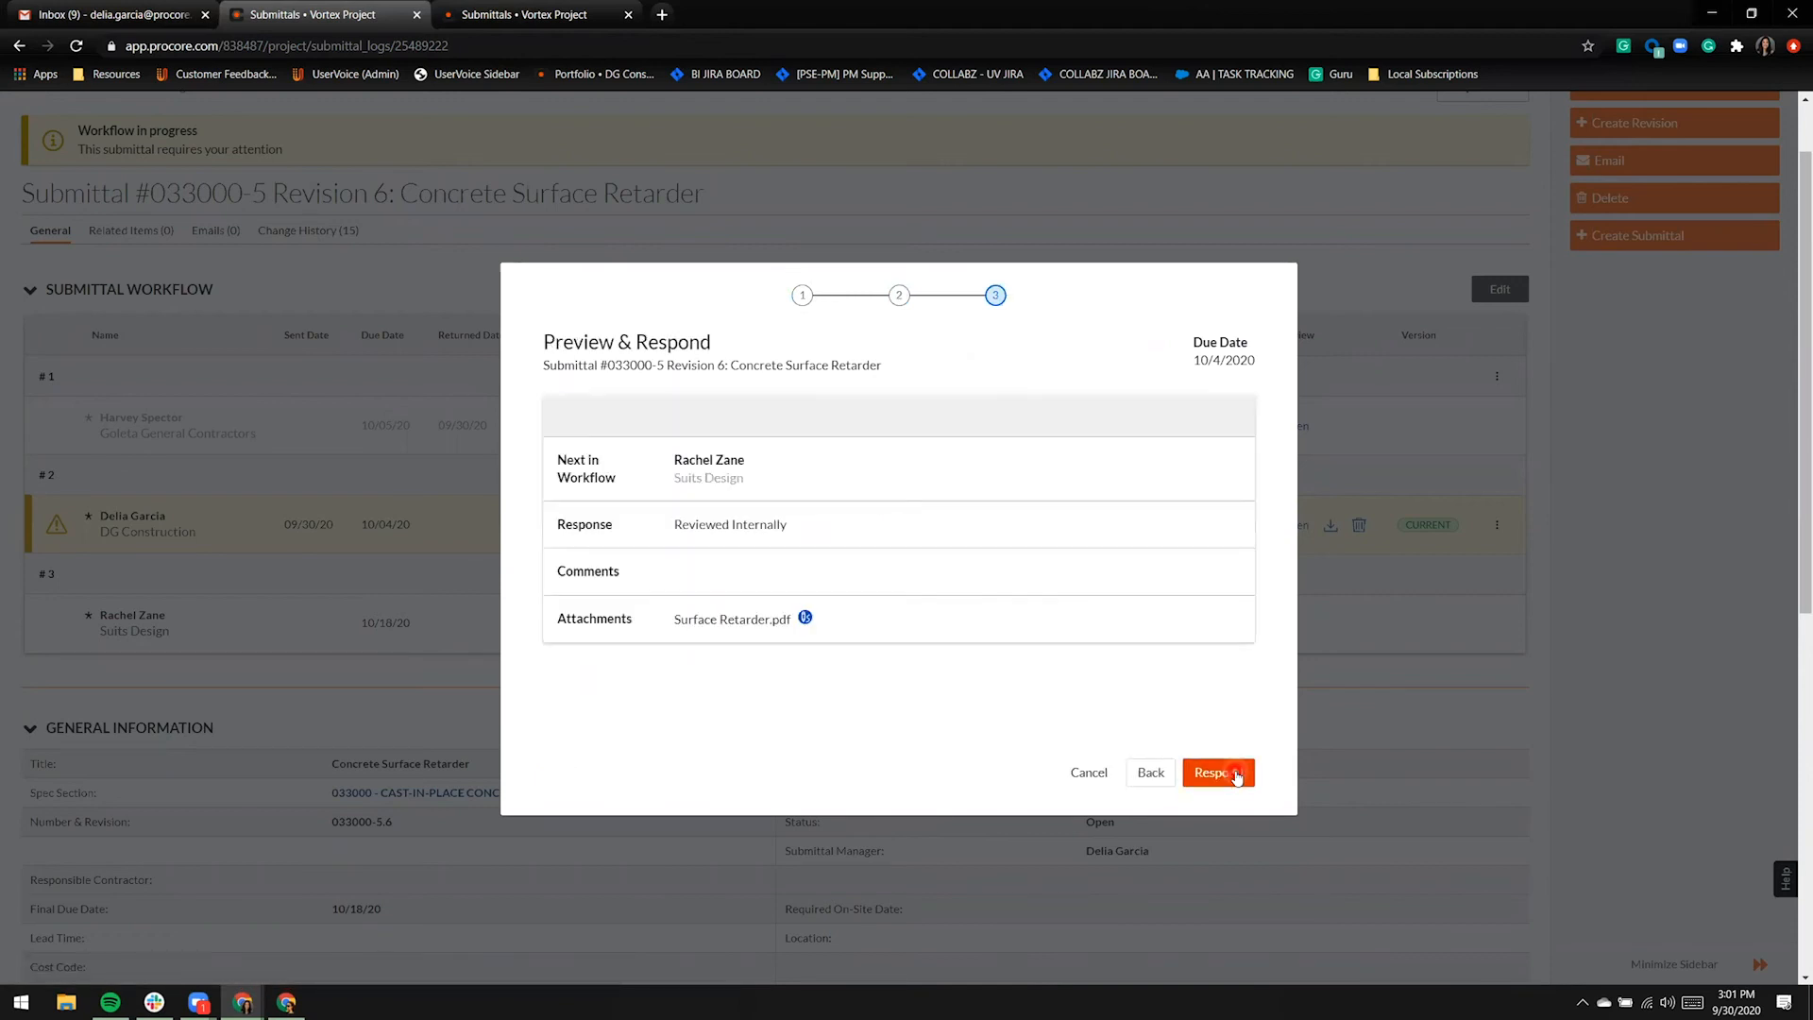
left_click(1237, 774)
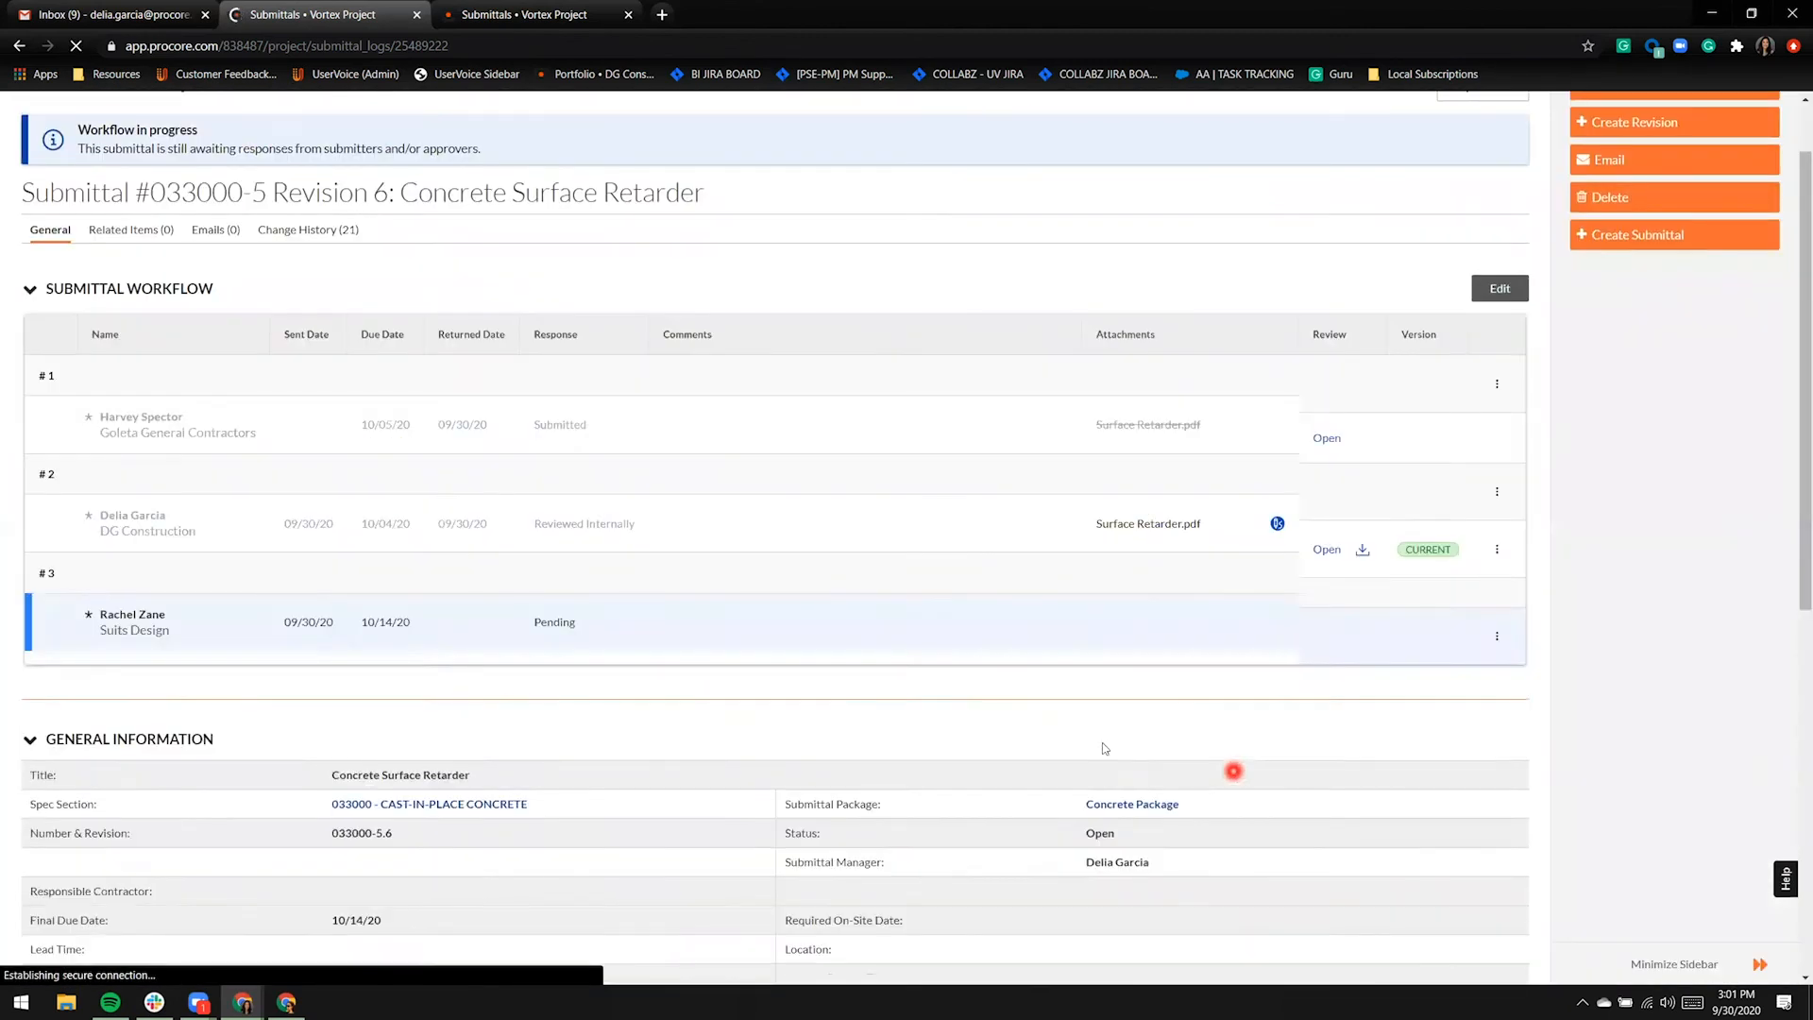
scroll(1101, 746, "down", 1)
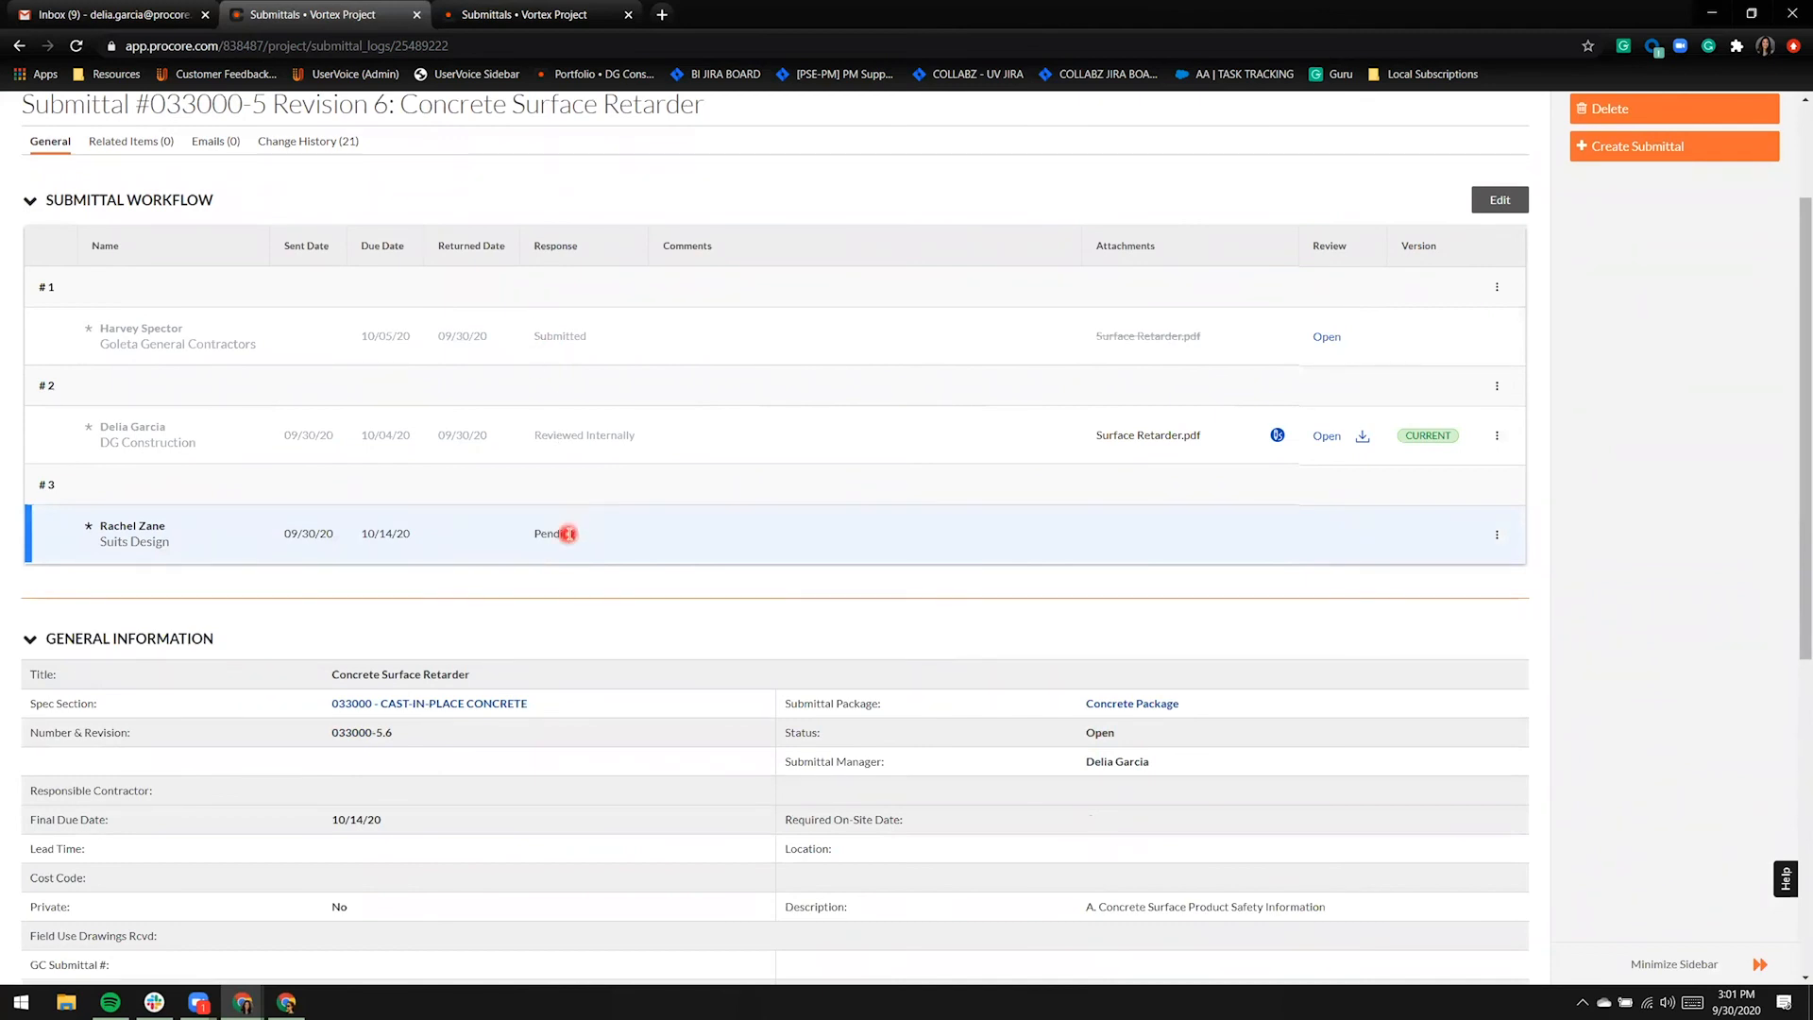
- Switch to the next reviewer's Chrome window, refresh the Ball In Court list and open Concrete Surface Retarder's current attachment
left_click(291, 1003)
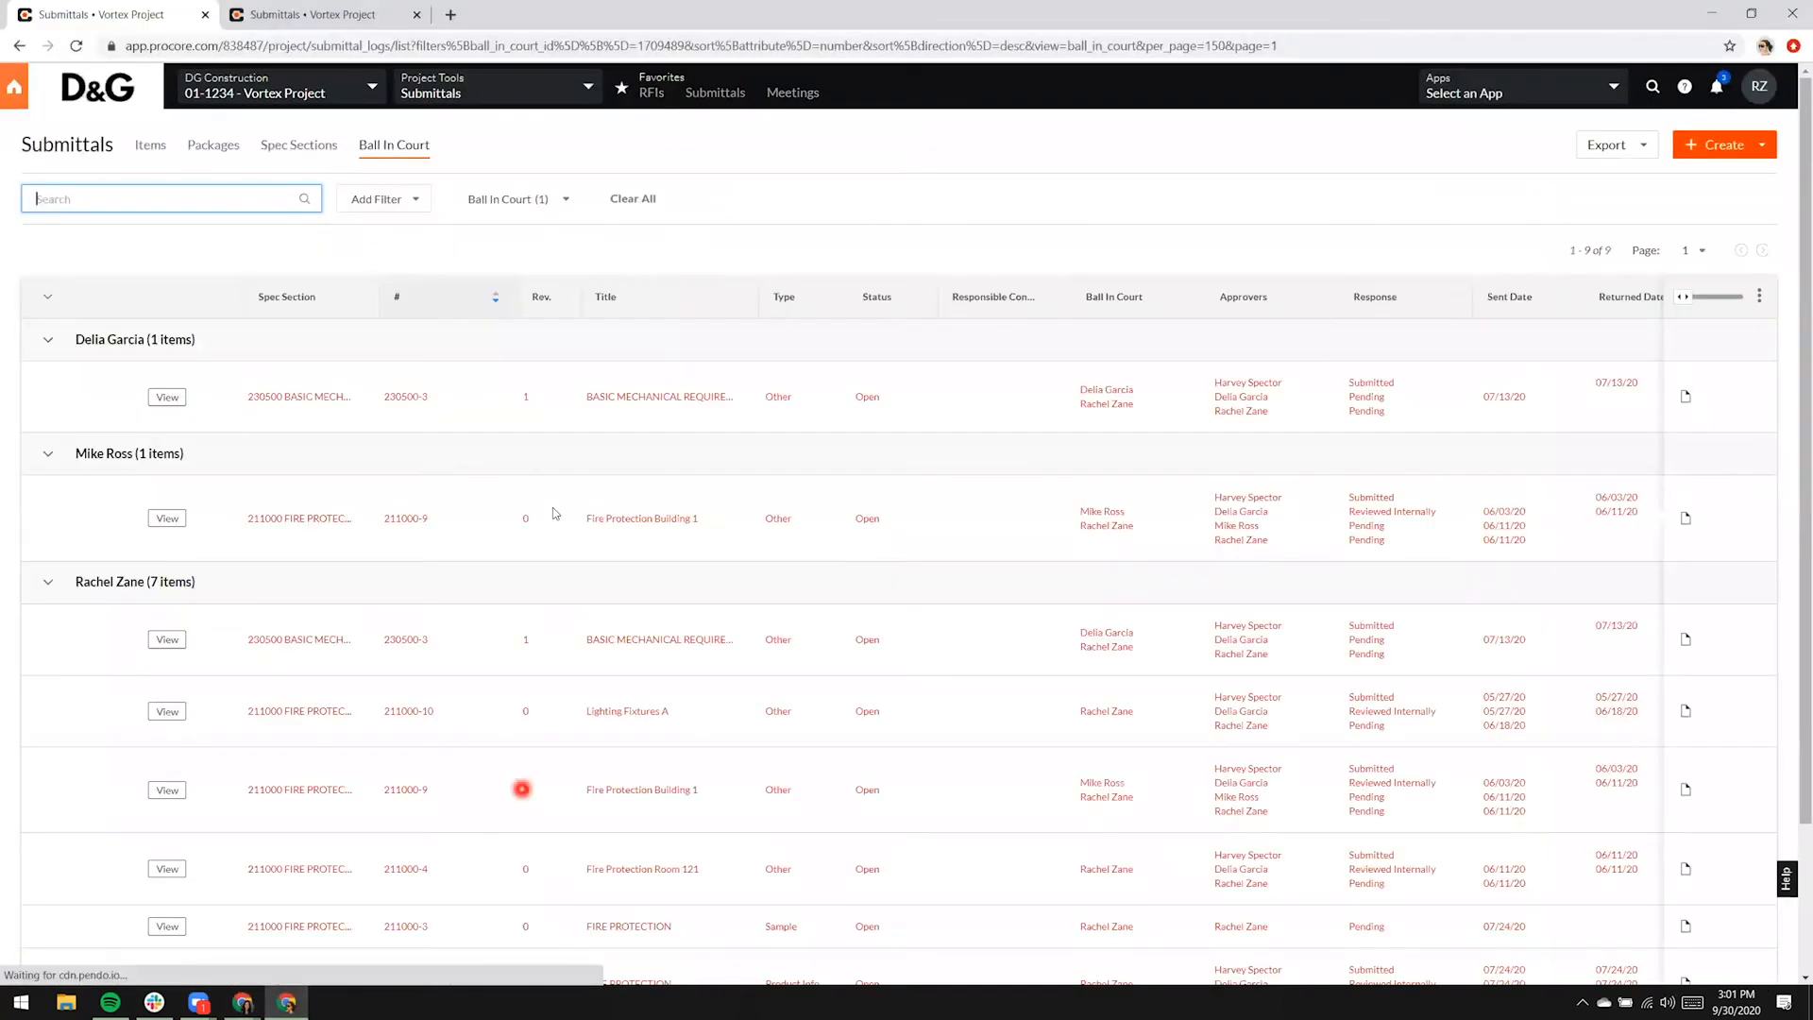
right_click(936, 221)
left_click(971, 274)
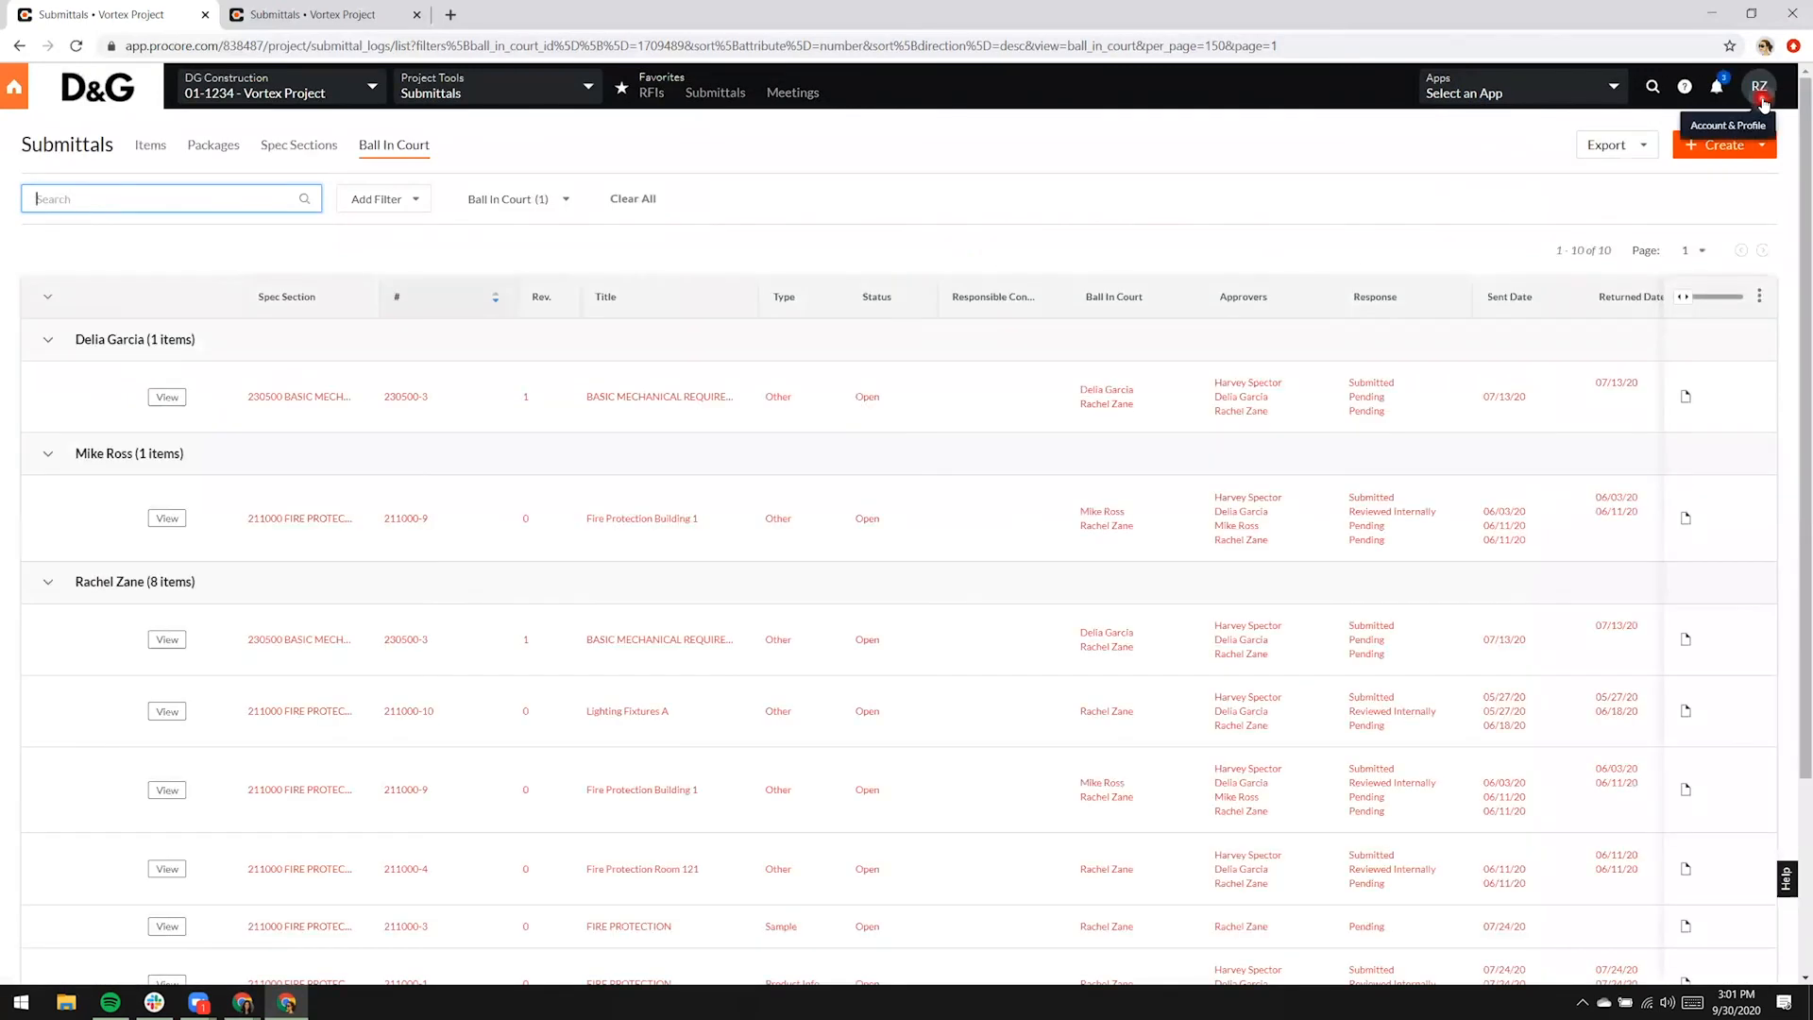
scroll(1055, 169, "down", 3)
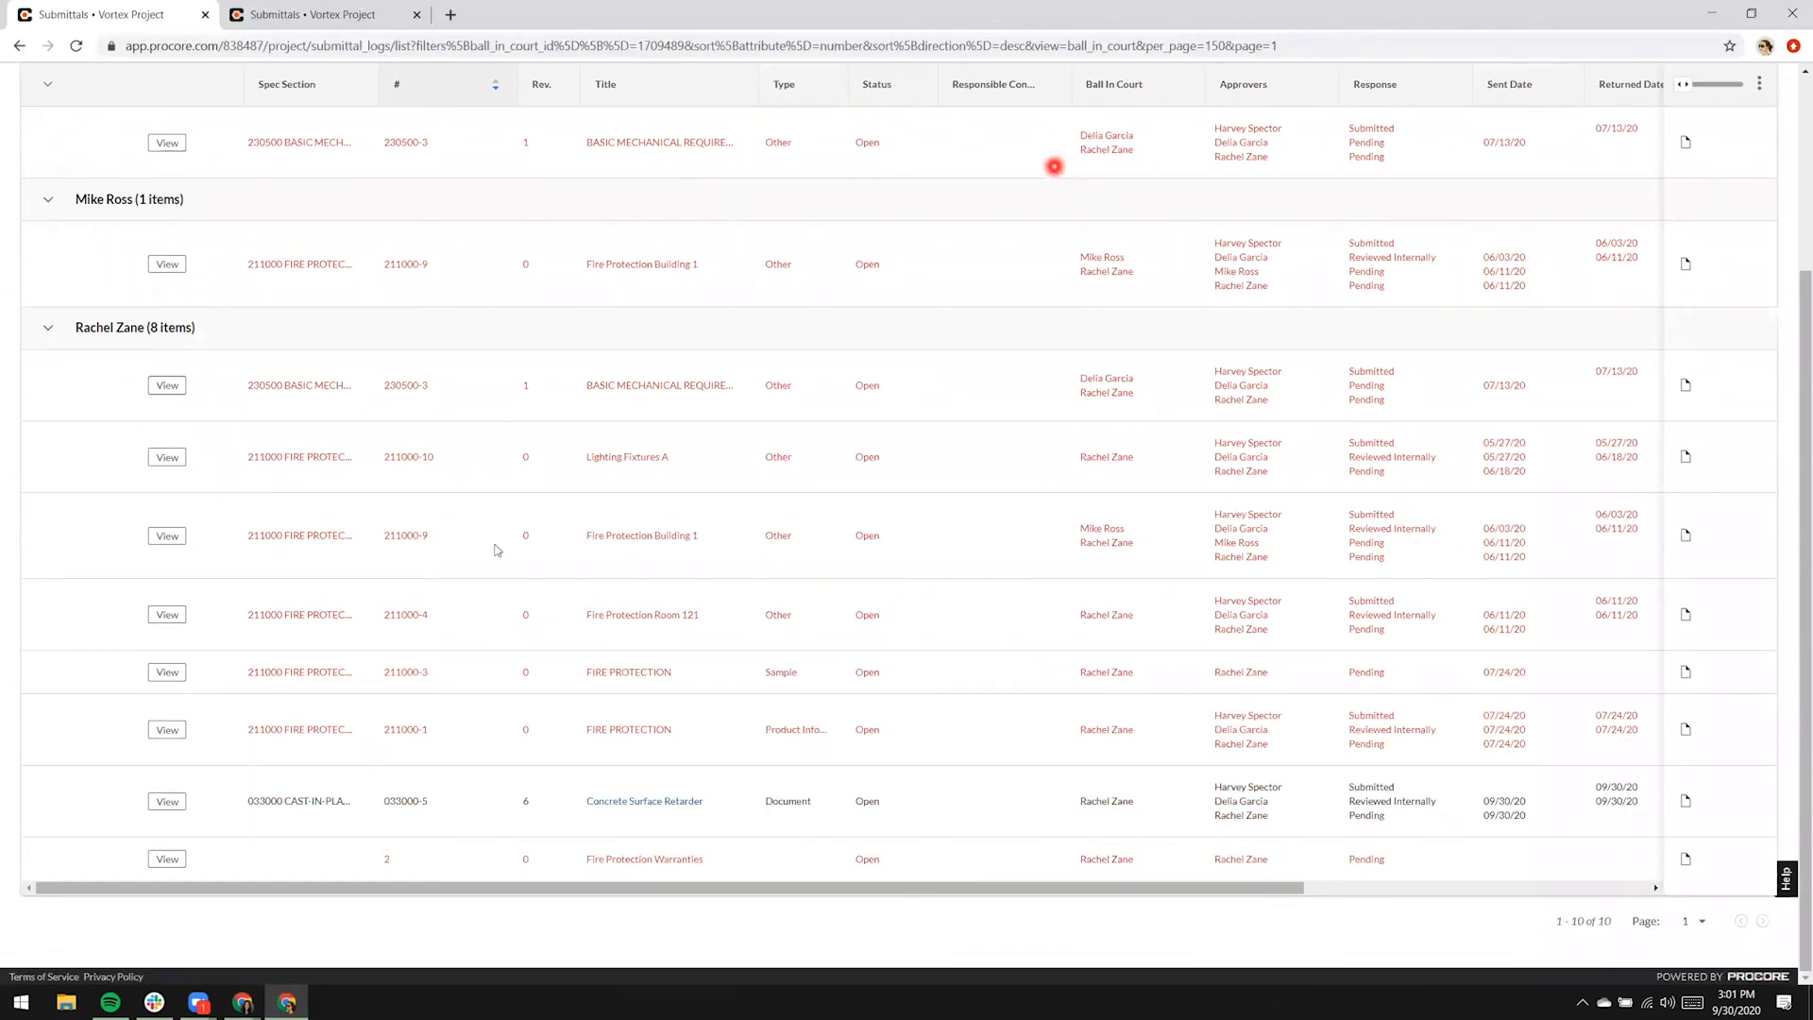
left_click(161, 804)
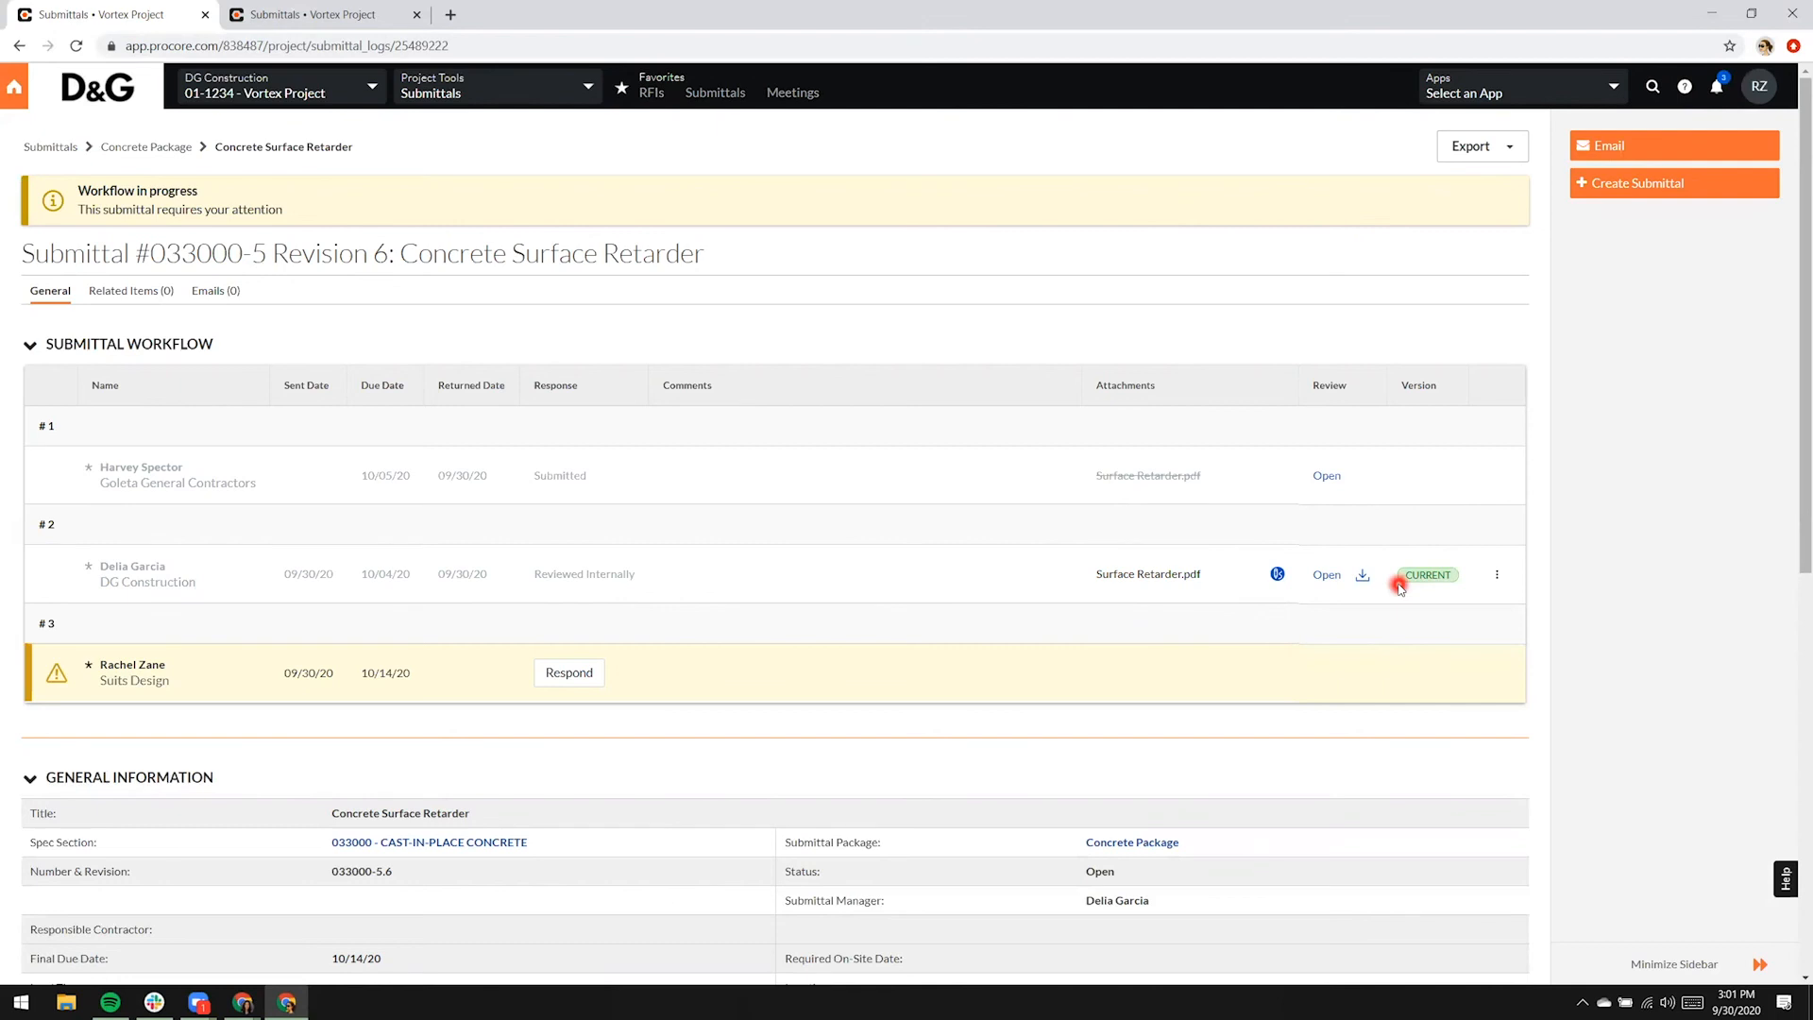
left_click(1326, 576)
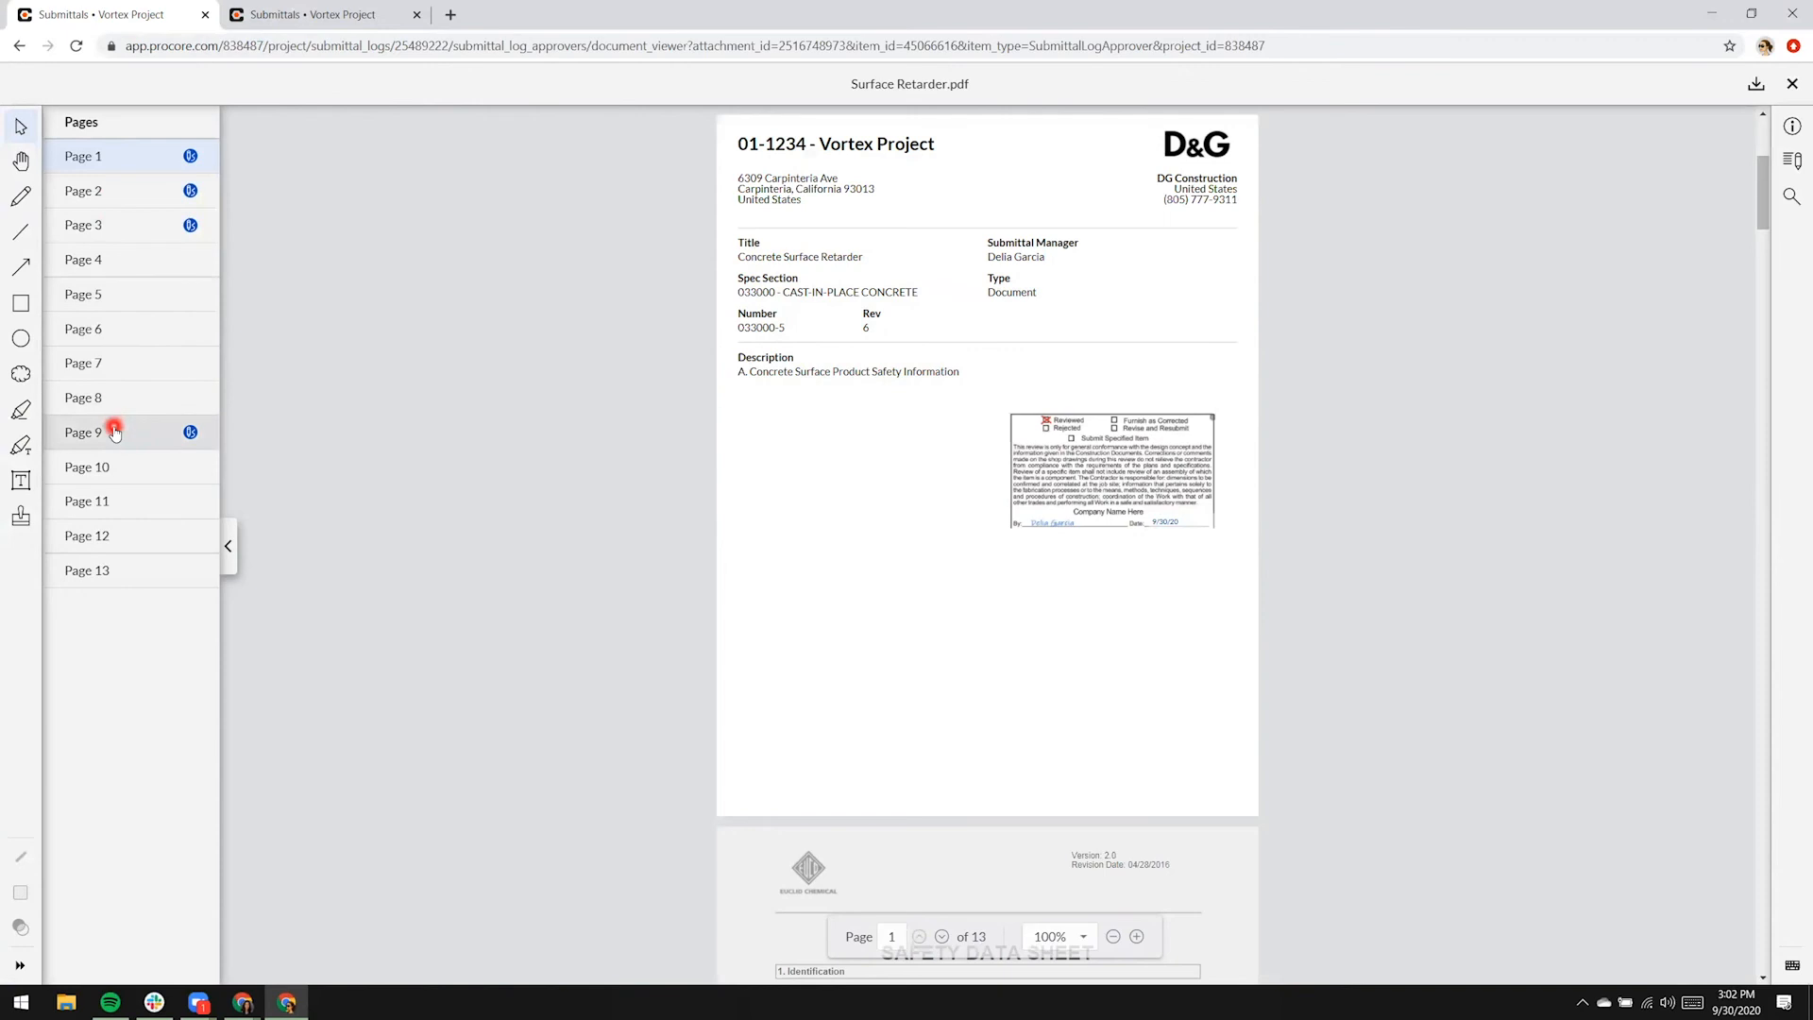
- Show the markup list and inspect the previous reviewer's markups on the first three pages
left_click(1792, 160)
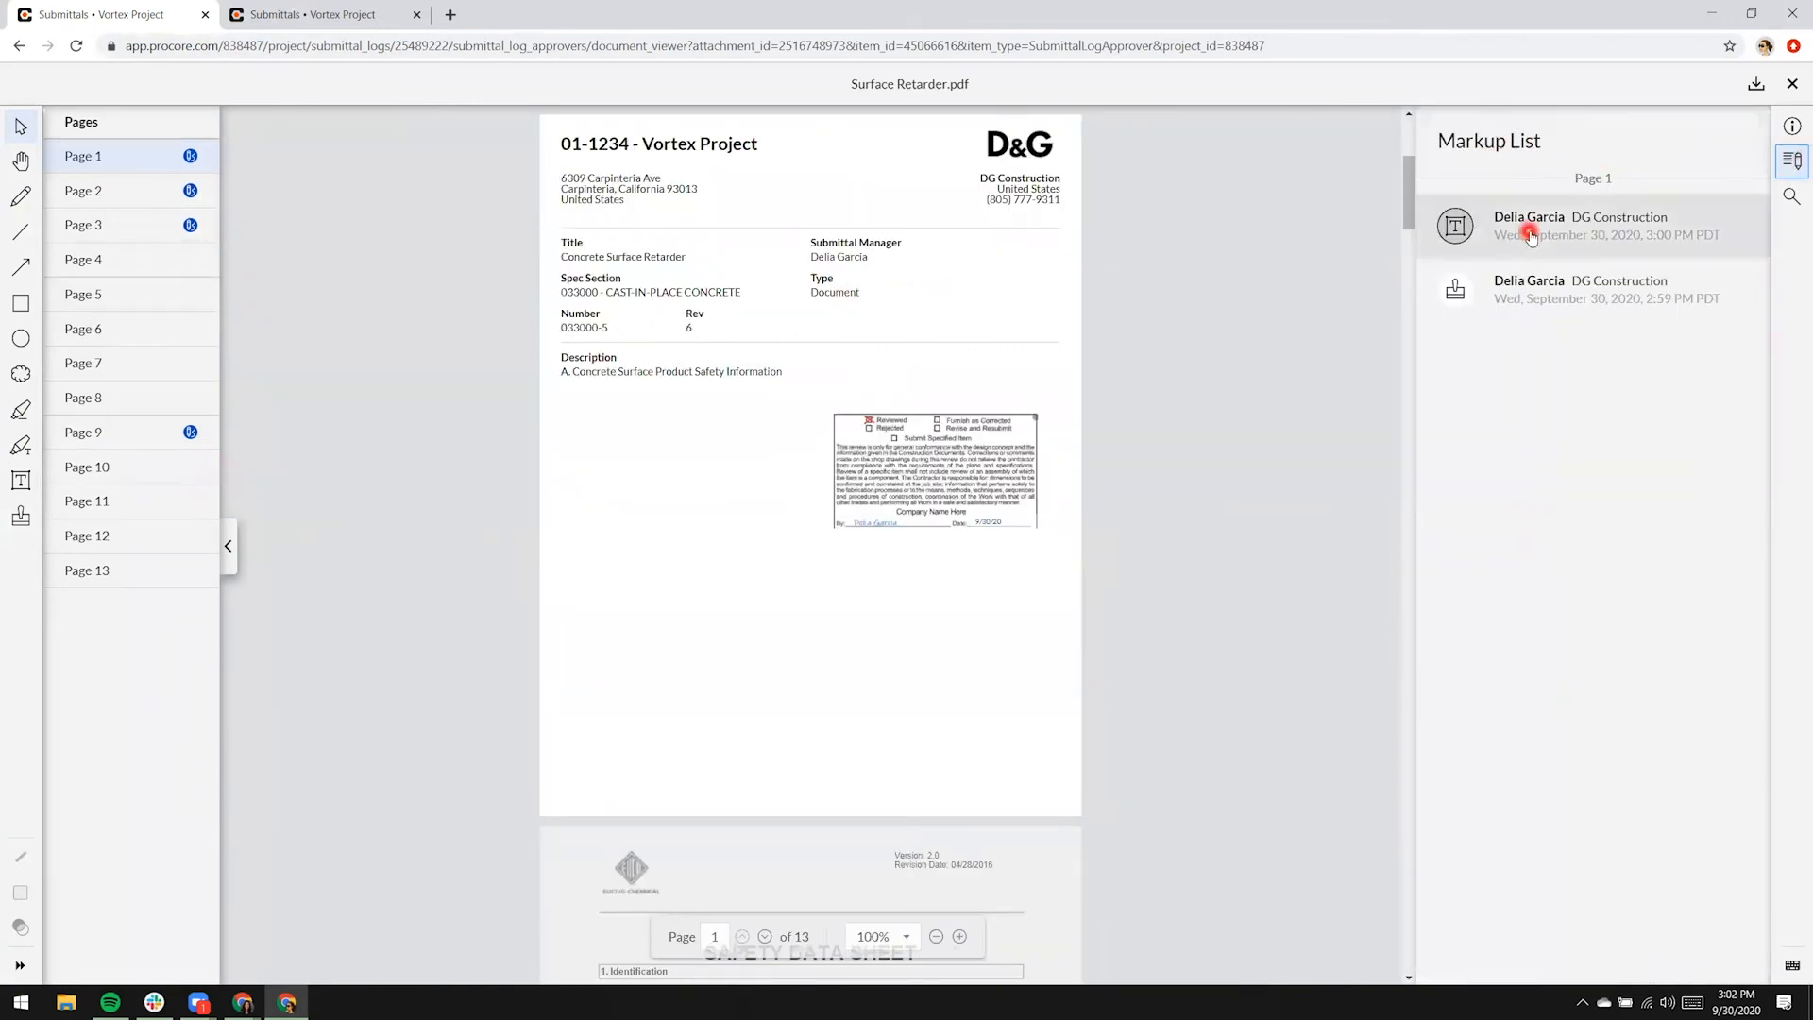
left_click(1533, 282)
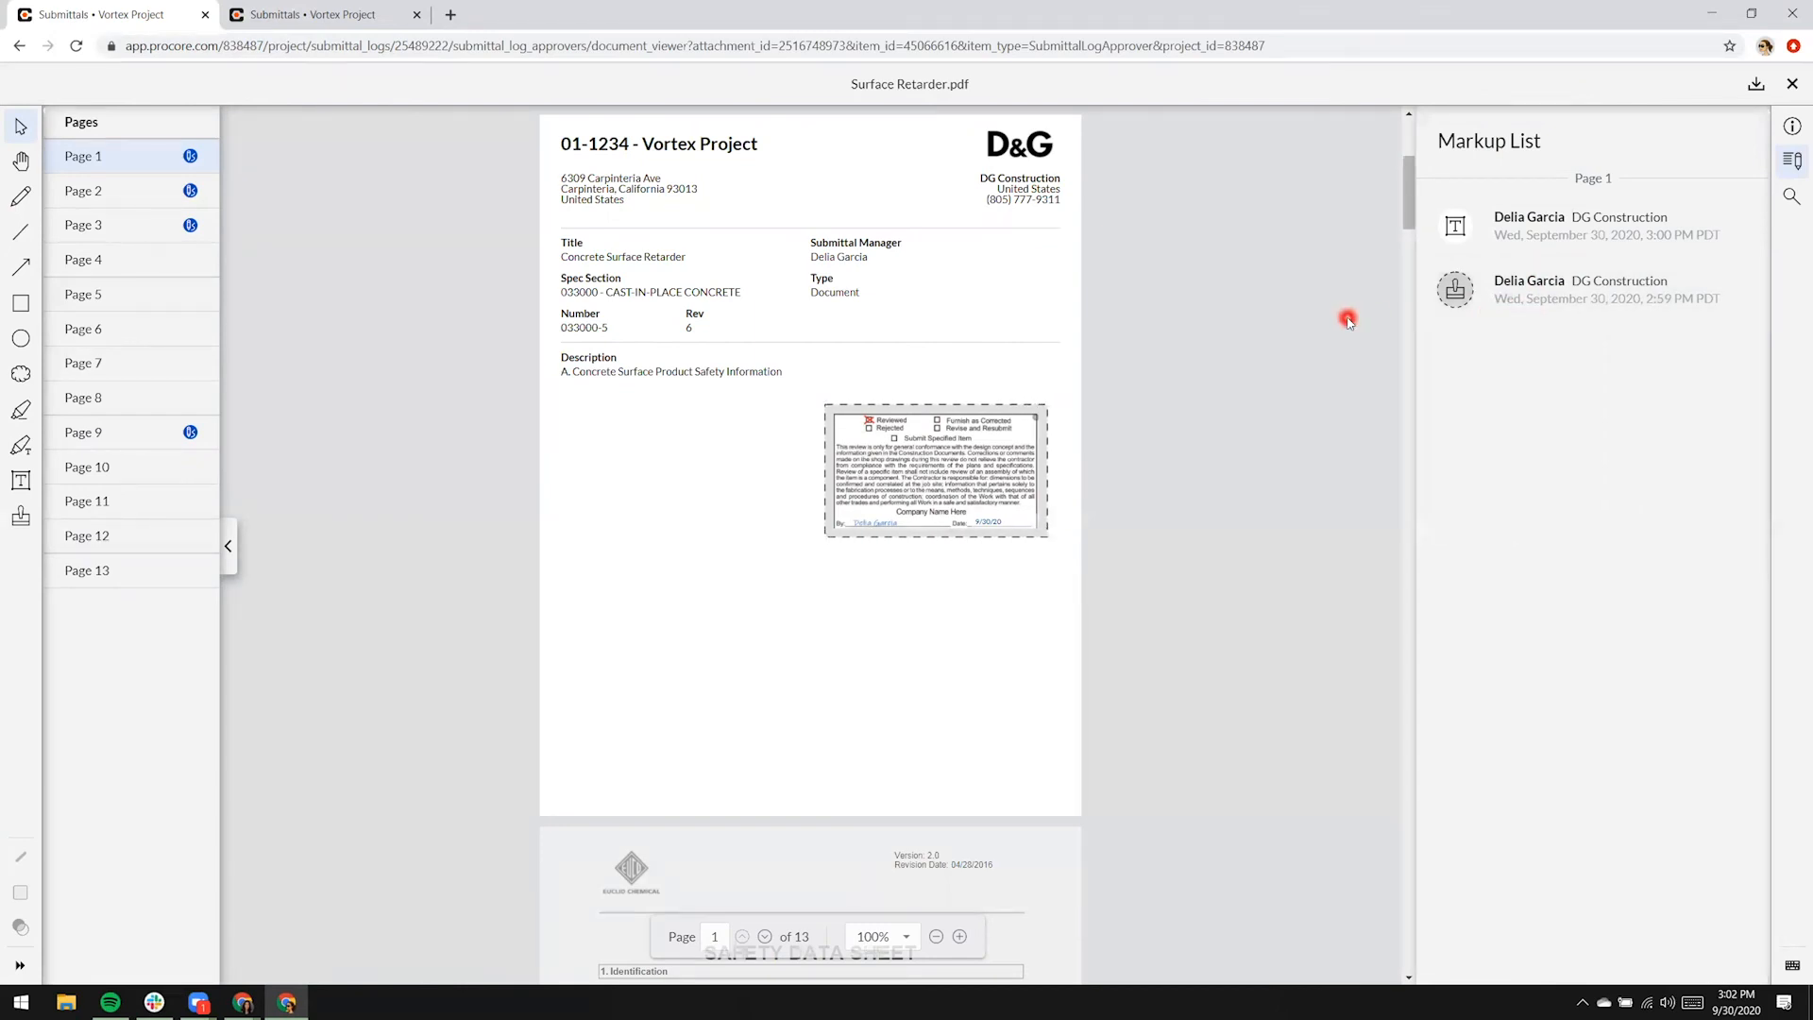
scroll(1339, 360, "down", 3)
scroll(1339, 360, "down", 20)
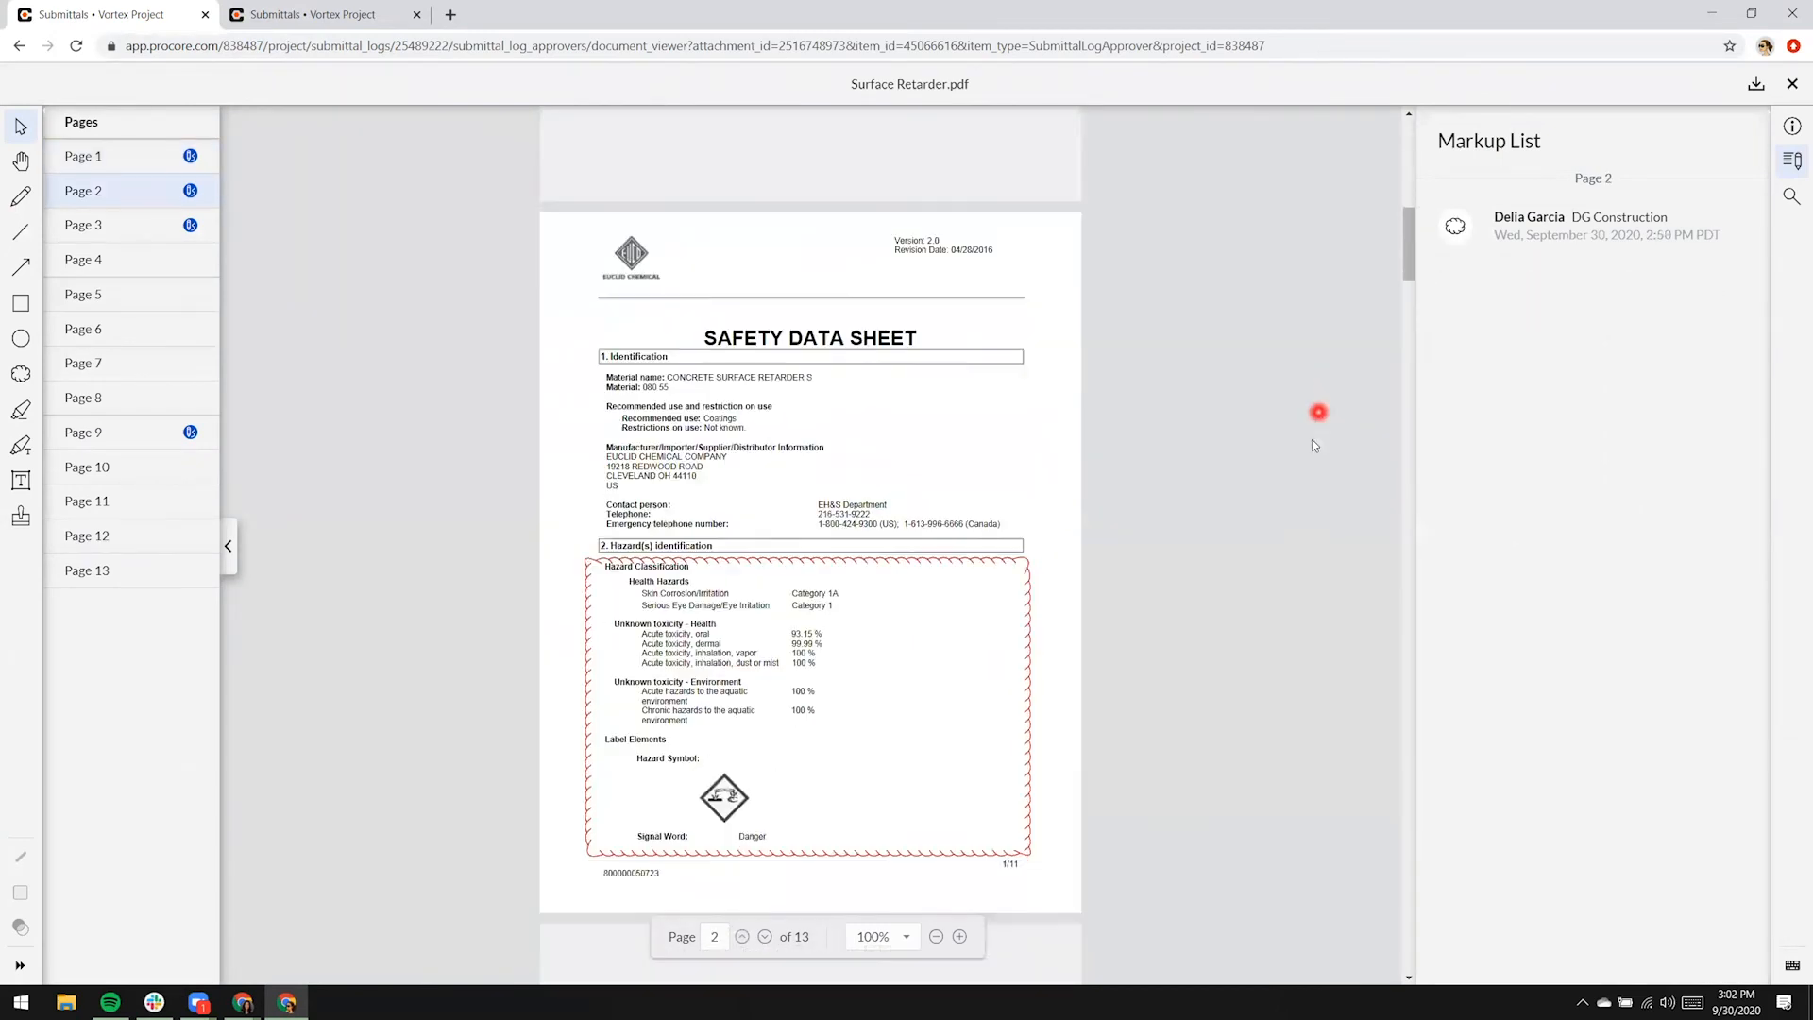
scroll(1301, 495, "down", 3)
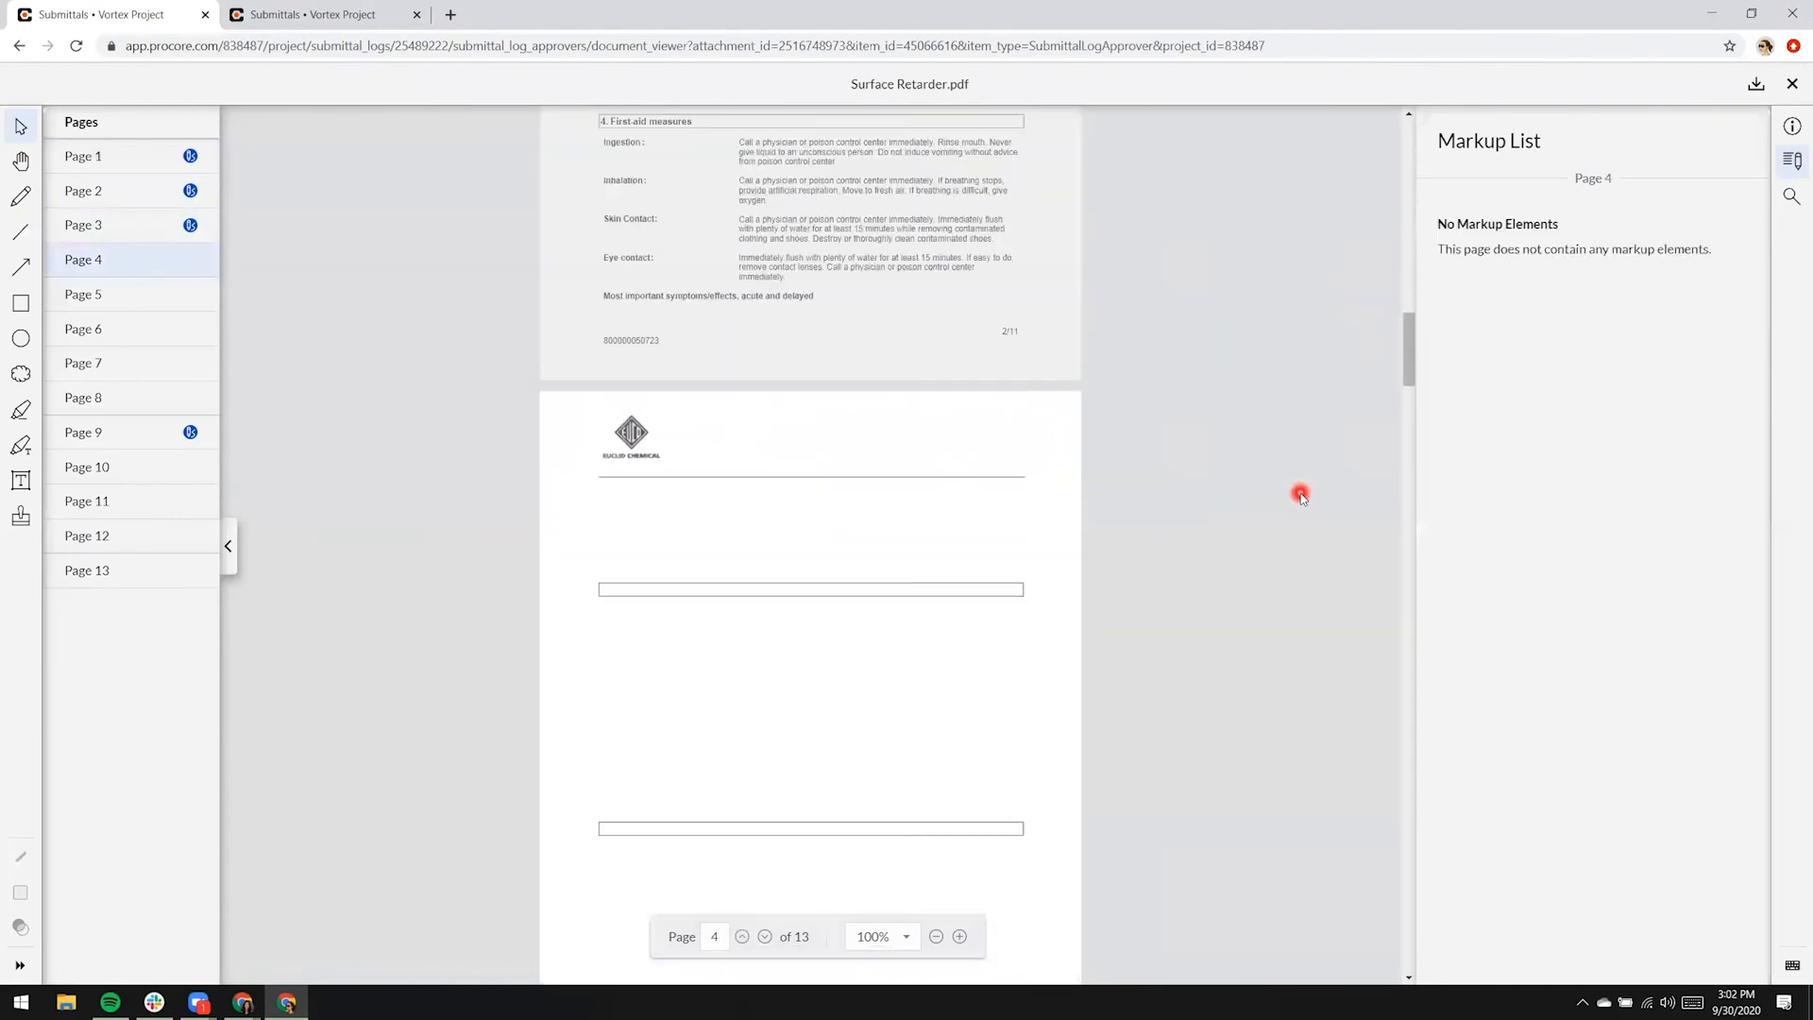
- Draw a purple rectangle around the whole section 5, Fire-fighting measures, on page 4
left_click(20, 303)
left_click(21, 893)
left_click(116, 880)
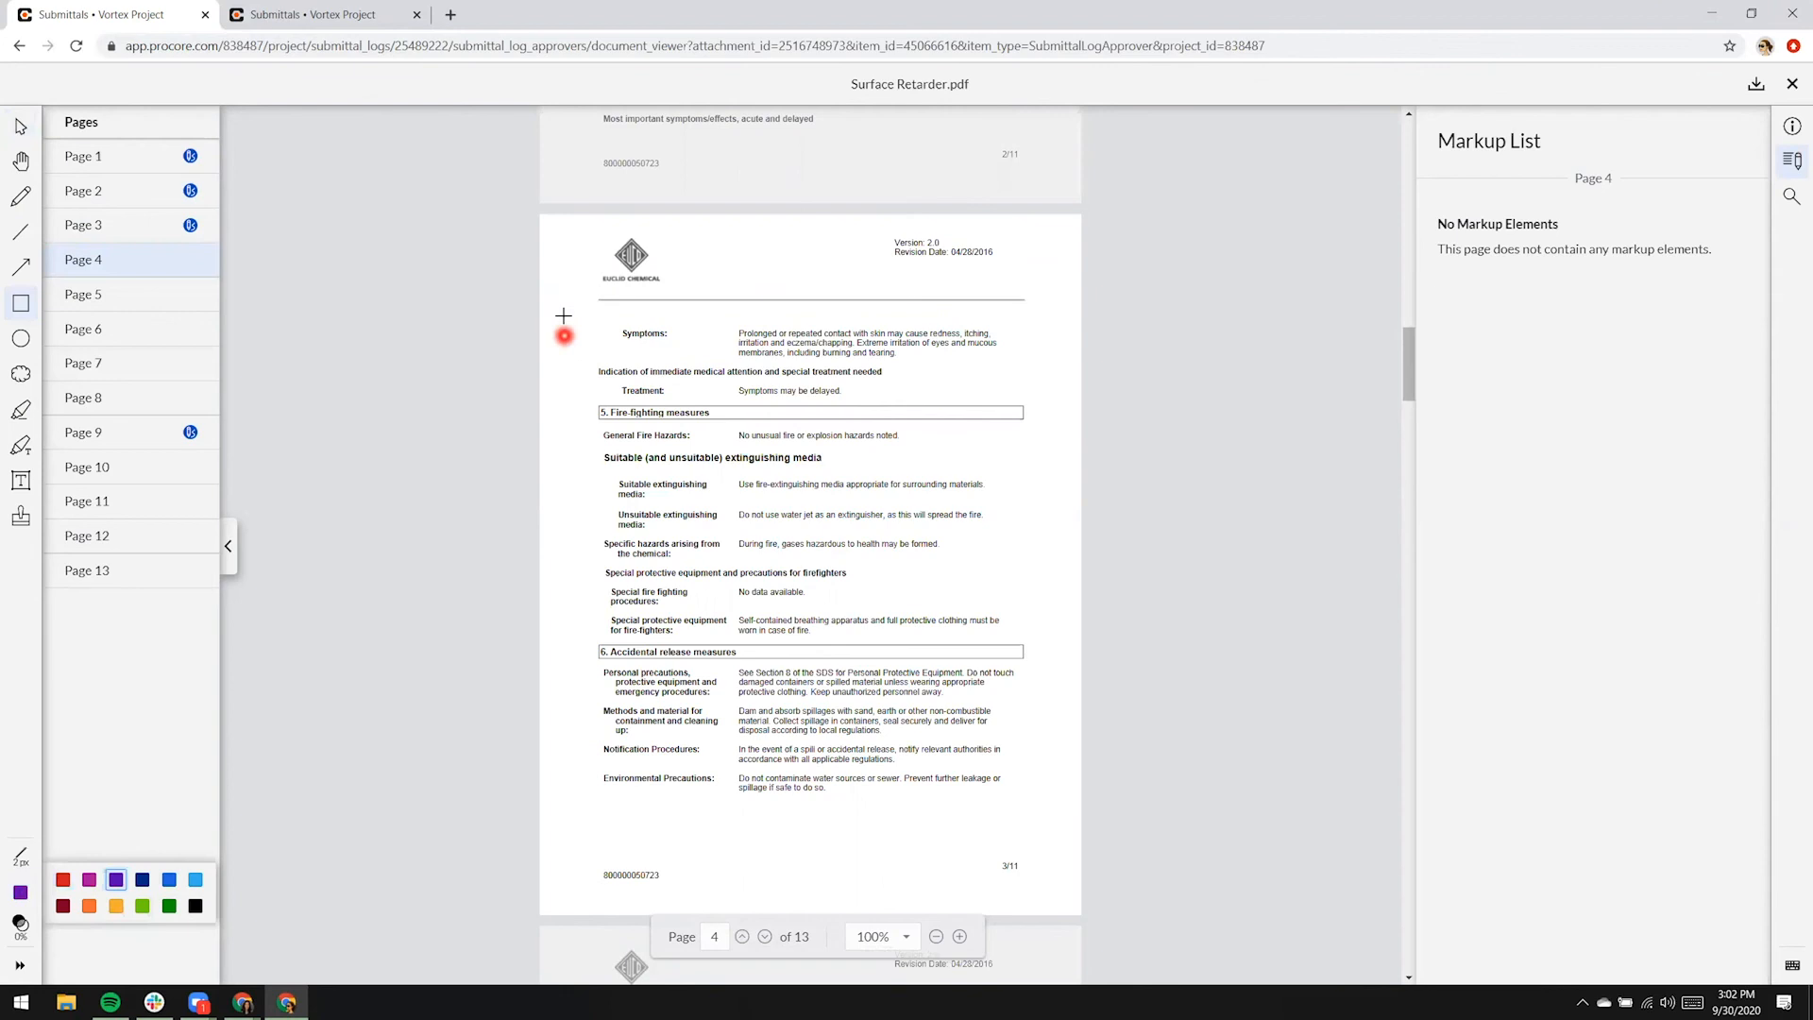
mouse_move(586, 406)
left_mouse_down()
mouse_move(775, 538)
mouse_move(1048, 643)
left_mouse_up()
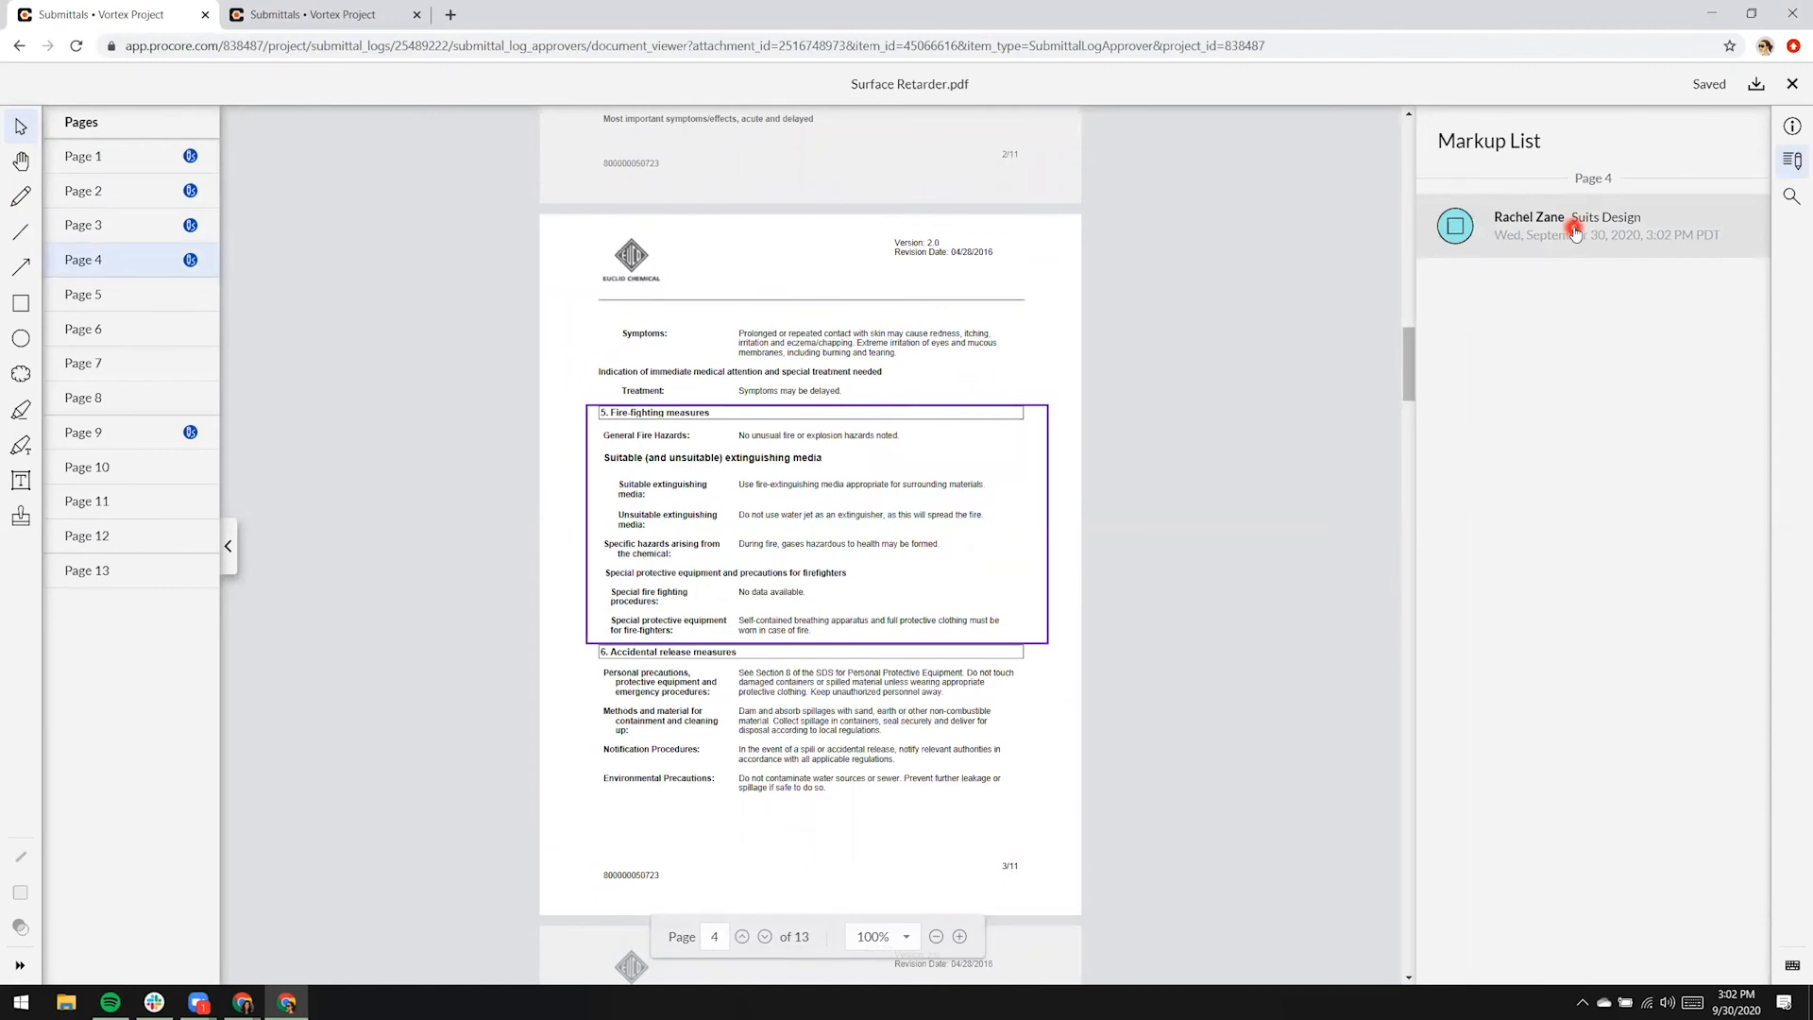
- Draw a red cloud around the Environmental Precautions entry in section 6 on page 4
left_click(21, 373)
left_click(20, 894)
left_click(63, 881)
left_click_drag(586, 767, 1025, 813)
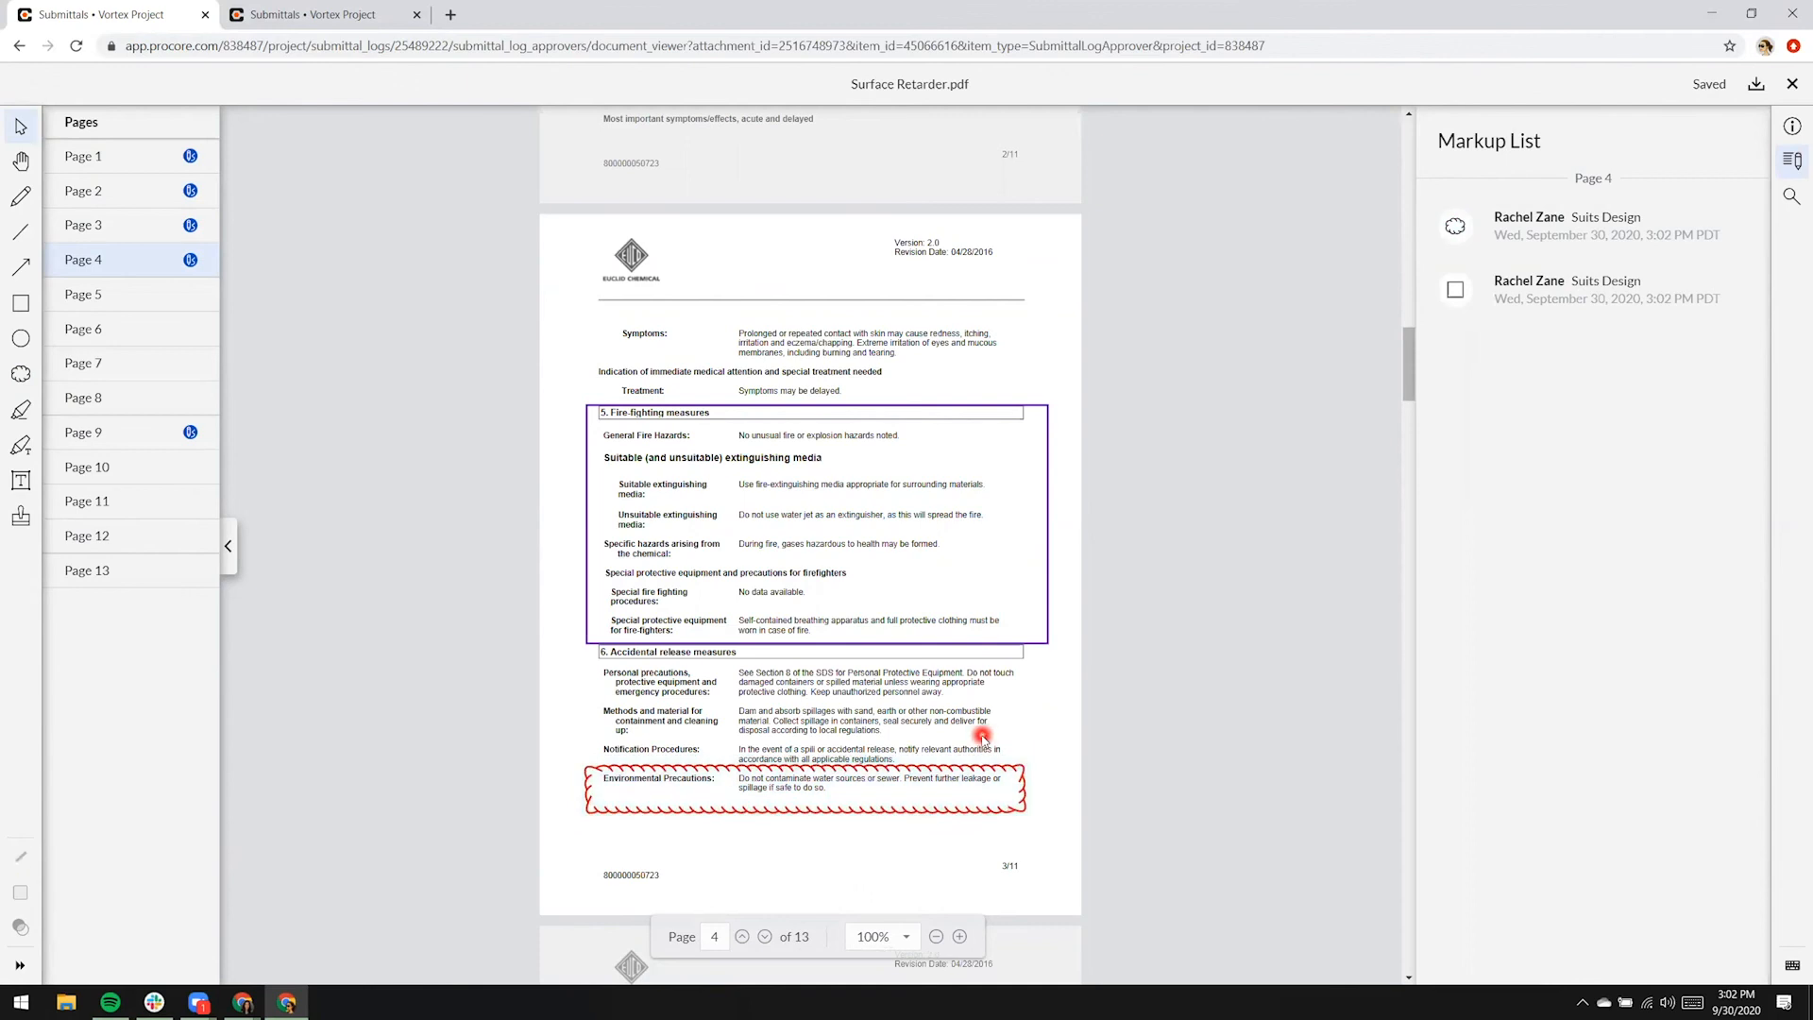
- Place the Approved.jpg stamp on page 1, beside the previous reviewer's Reviewed stamp
scroll(906, 514, "up", 15)
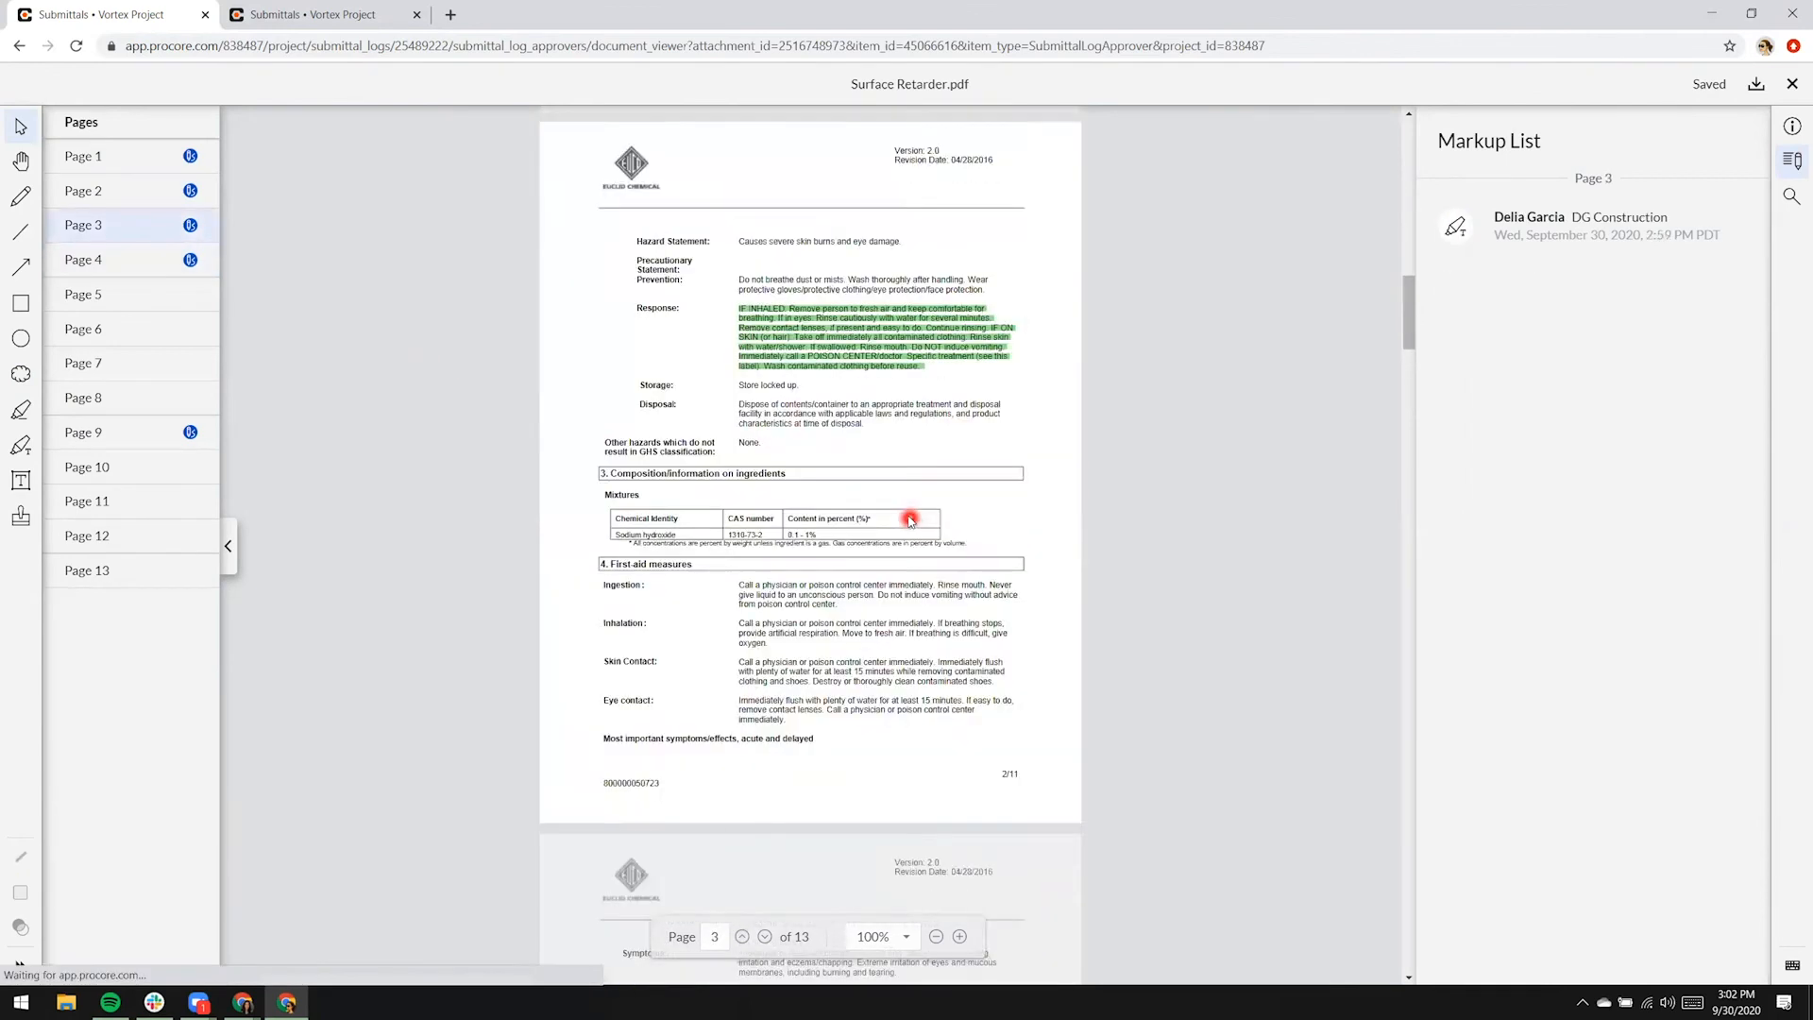
scroll(907, 514, "up", 8)
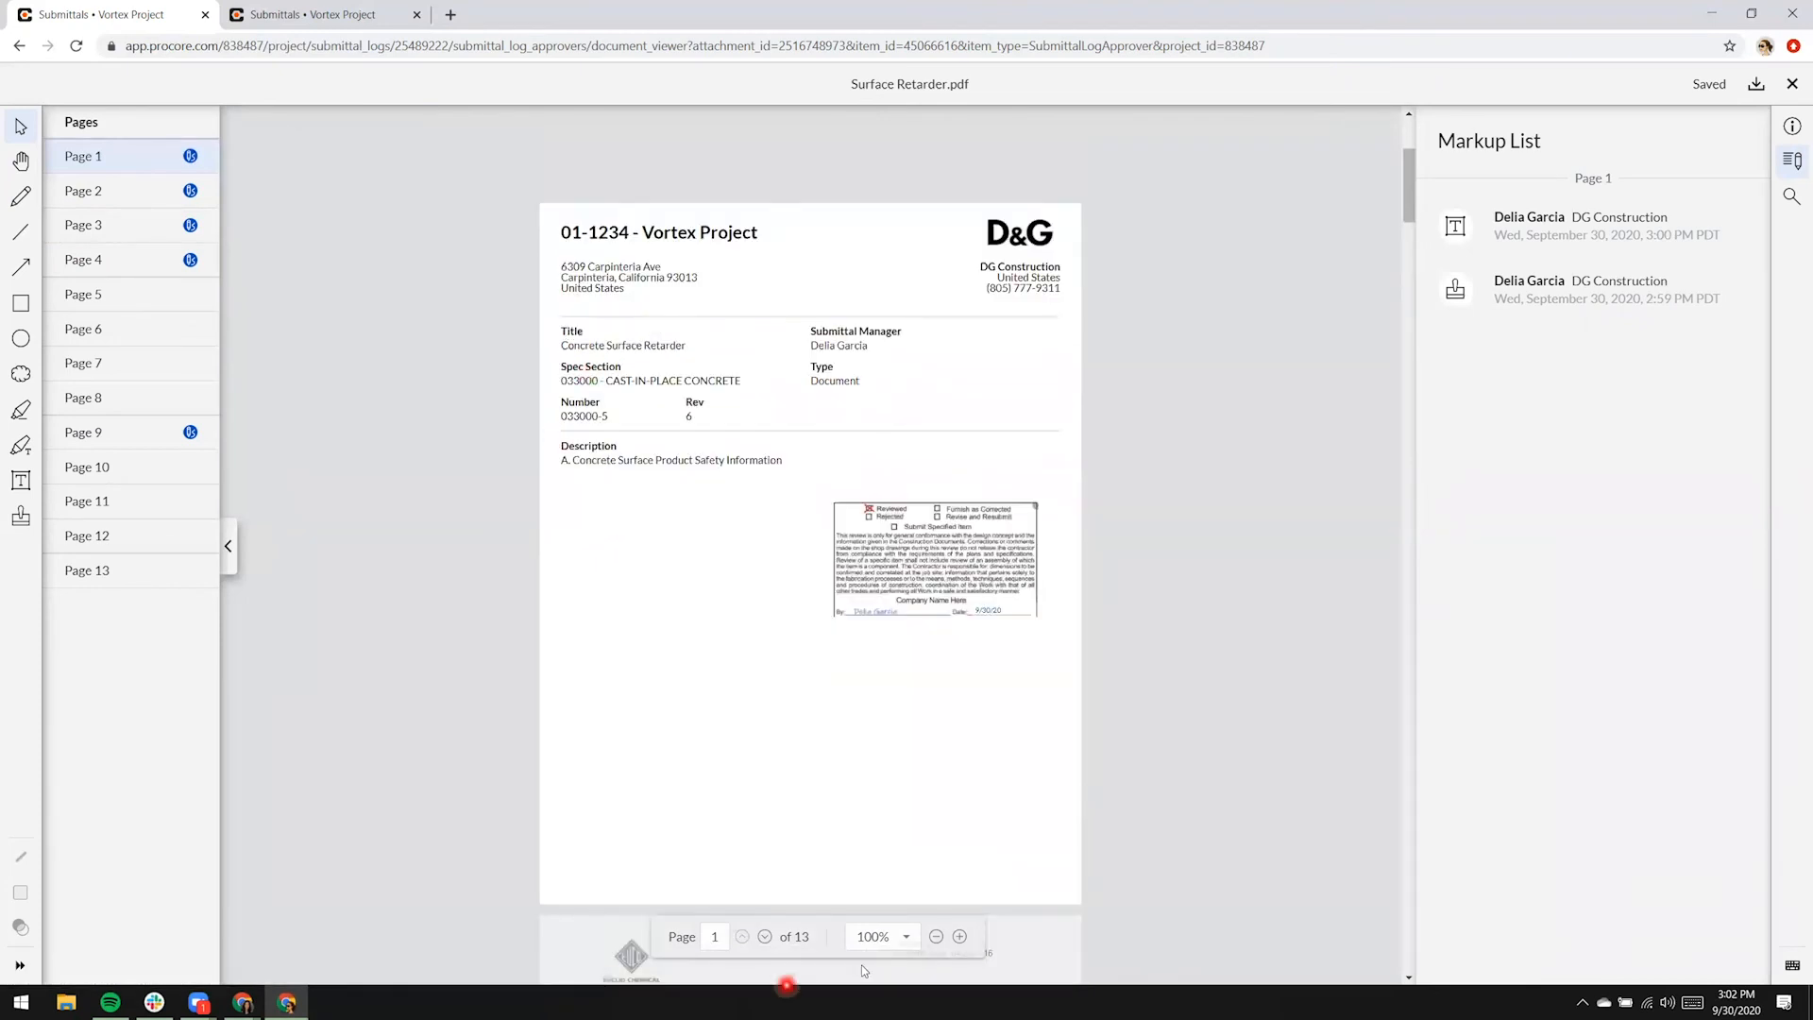
left_click(897, 937)
left_click(875, 836)
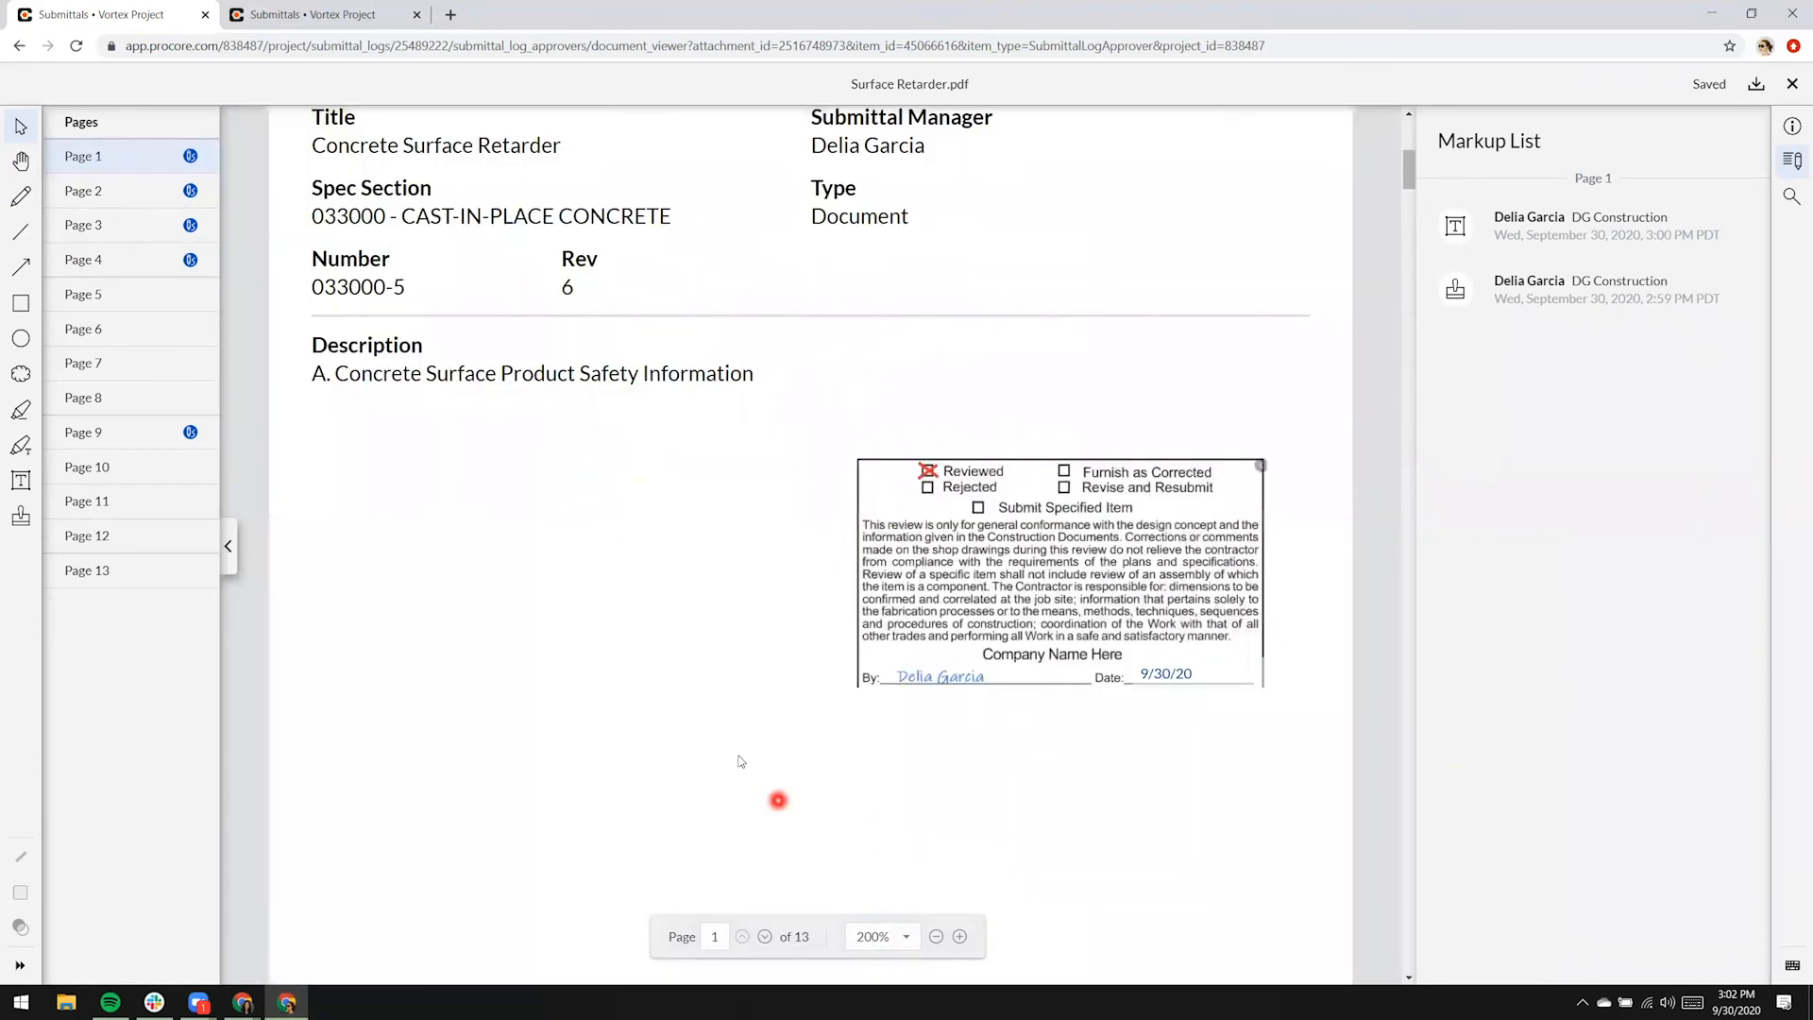
scroll(973, 698, "down", 2)
scroll(971, 717, "down", 2)
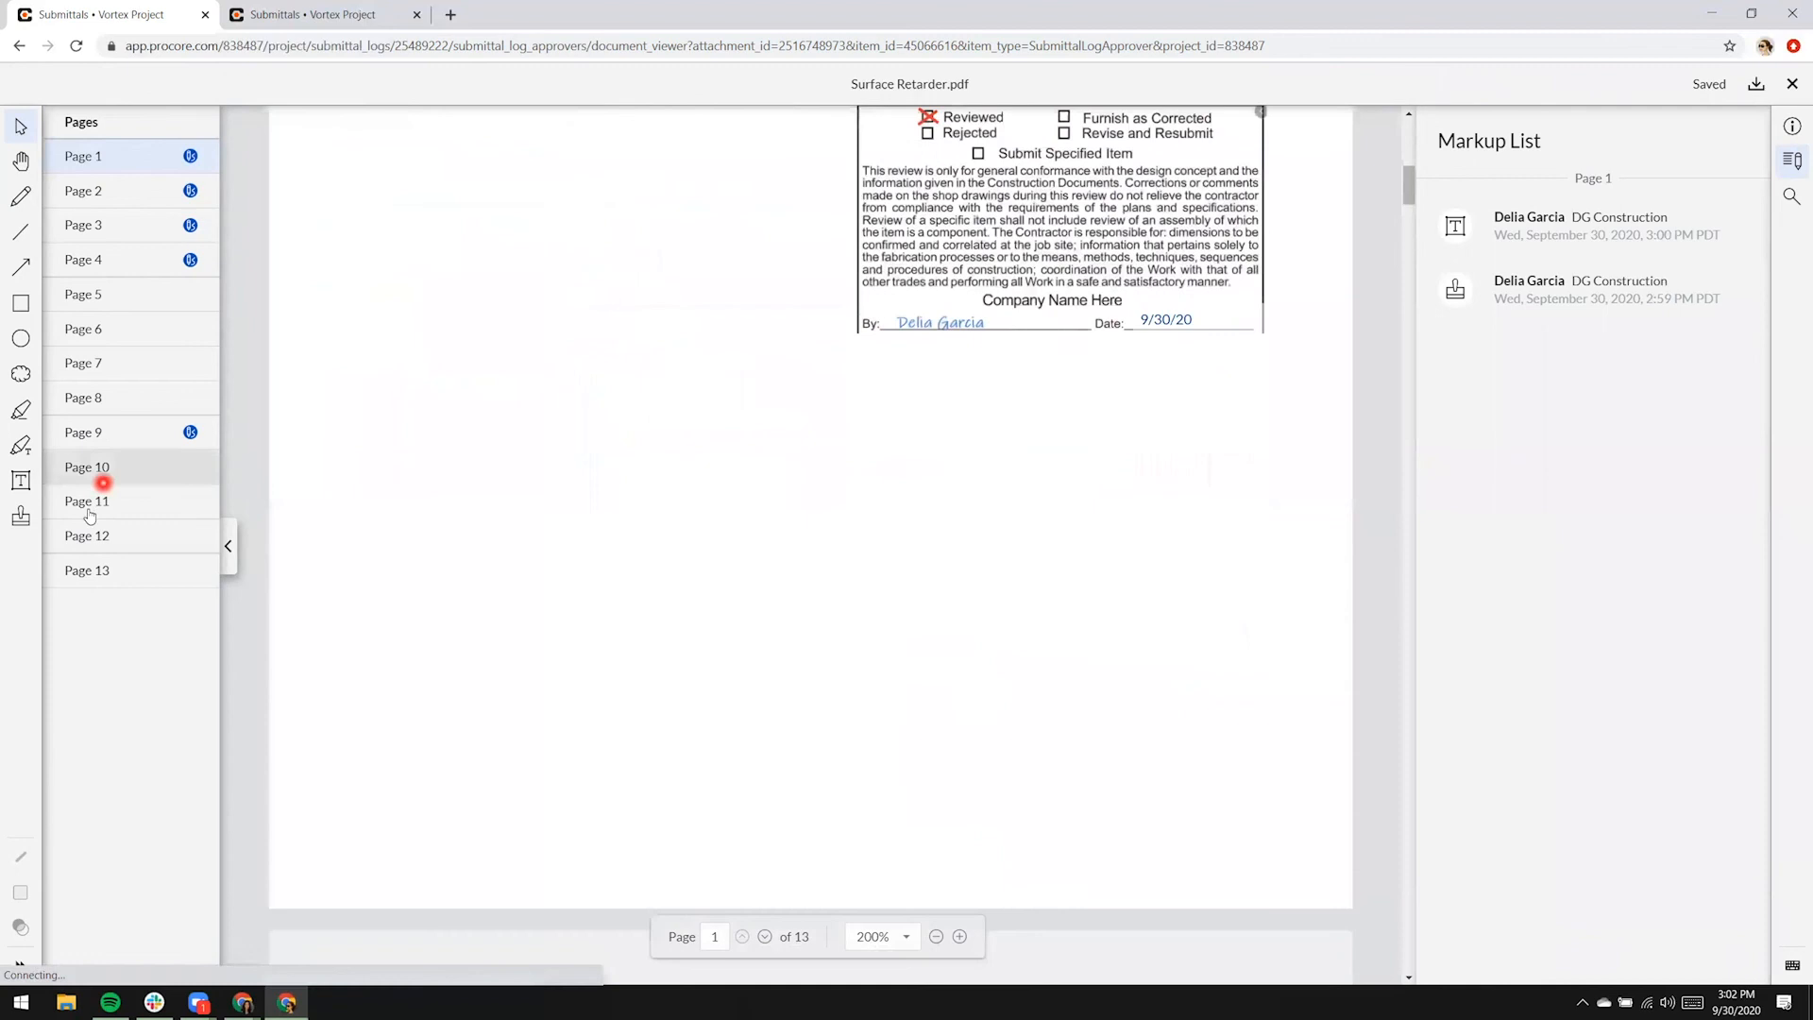
left_click(21, 516)
left_click(135, 215)
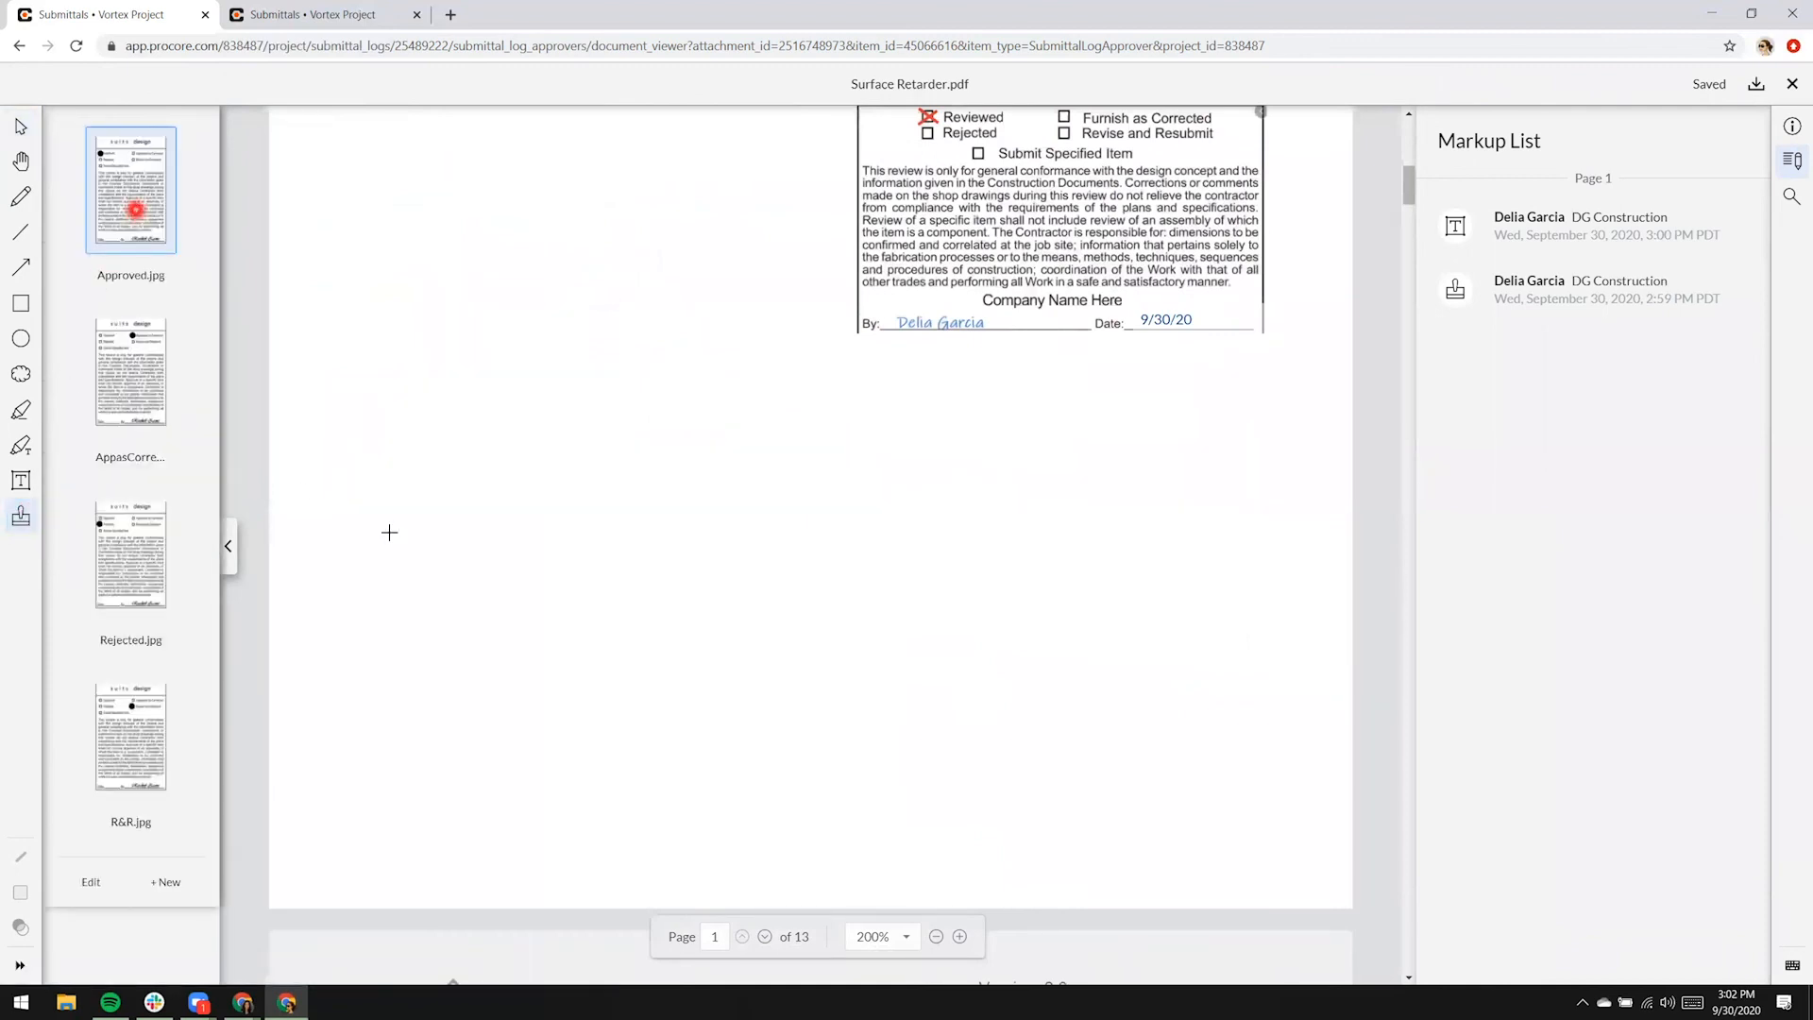
left_click_drag(404, 276, 593, 565)
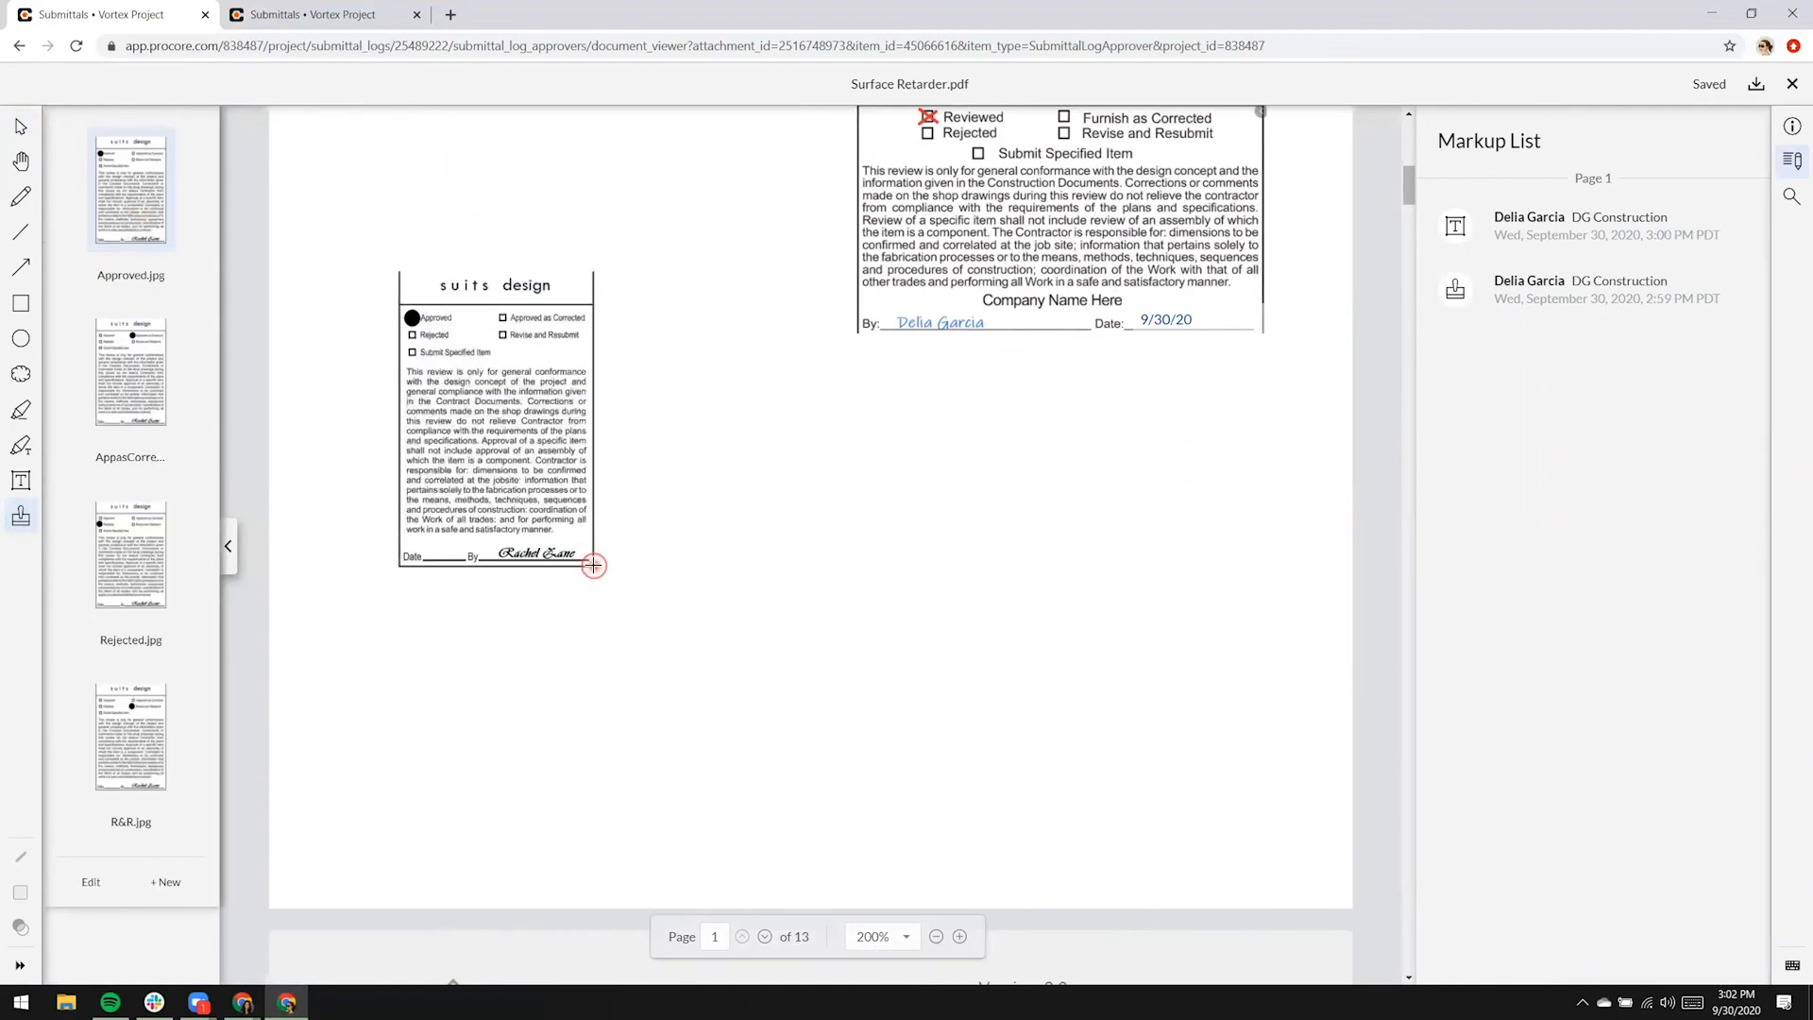
left_click_drag(539, 255, 726, 214)
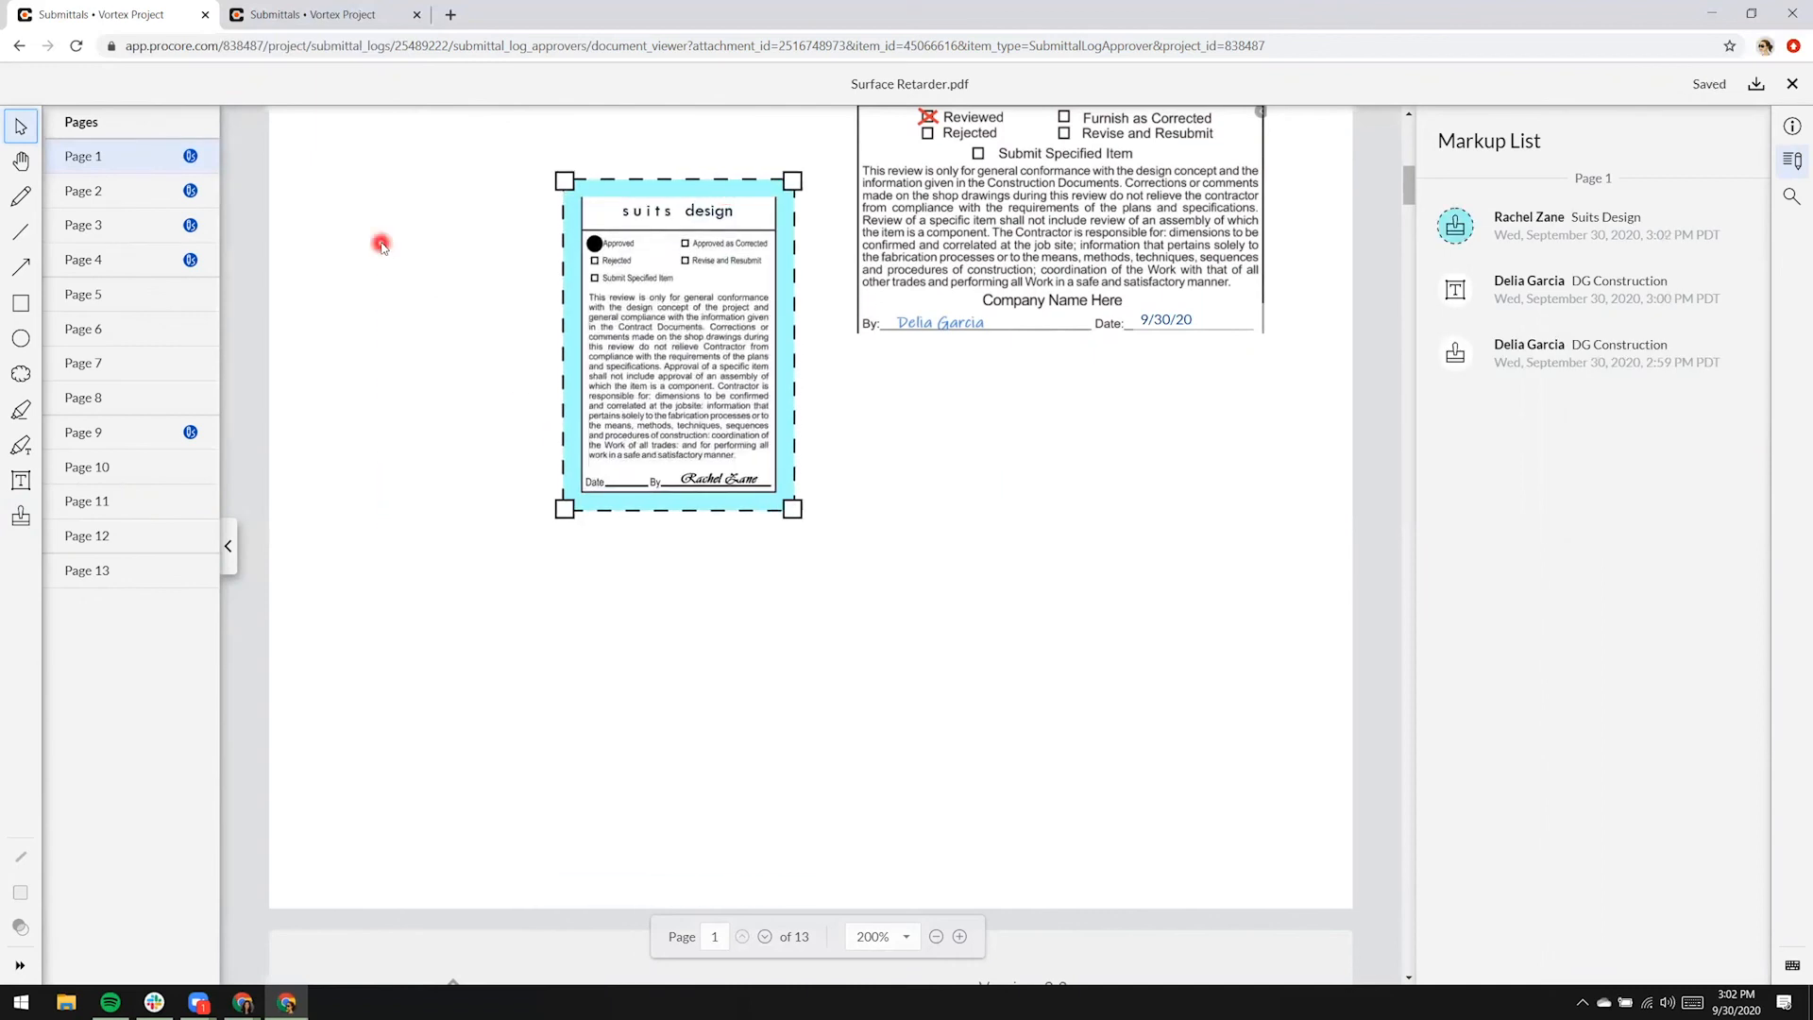
- Add a text markup reading 9/30/20 at the Approved stamp's date line
left_click(21, 480)
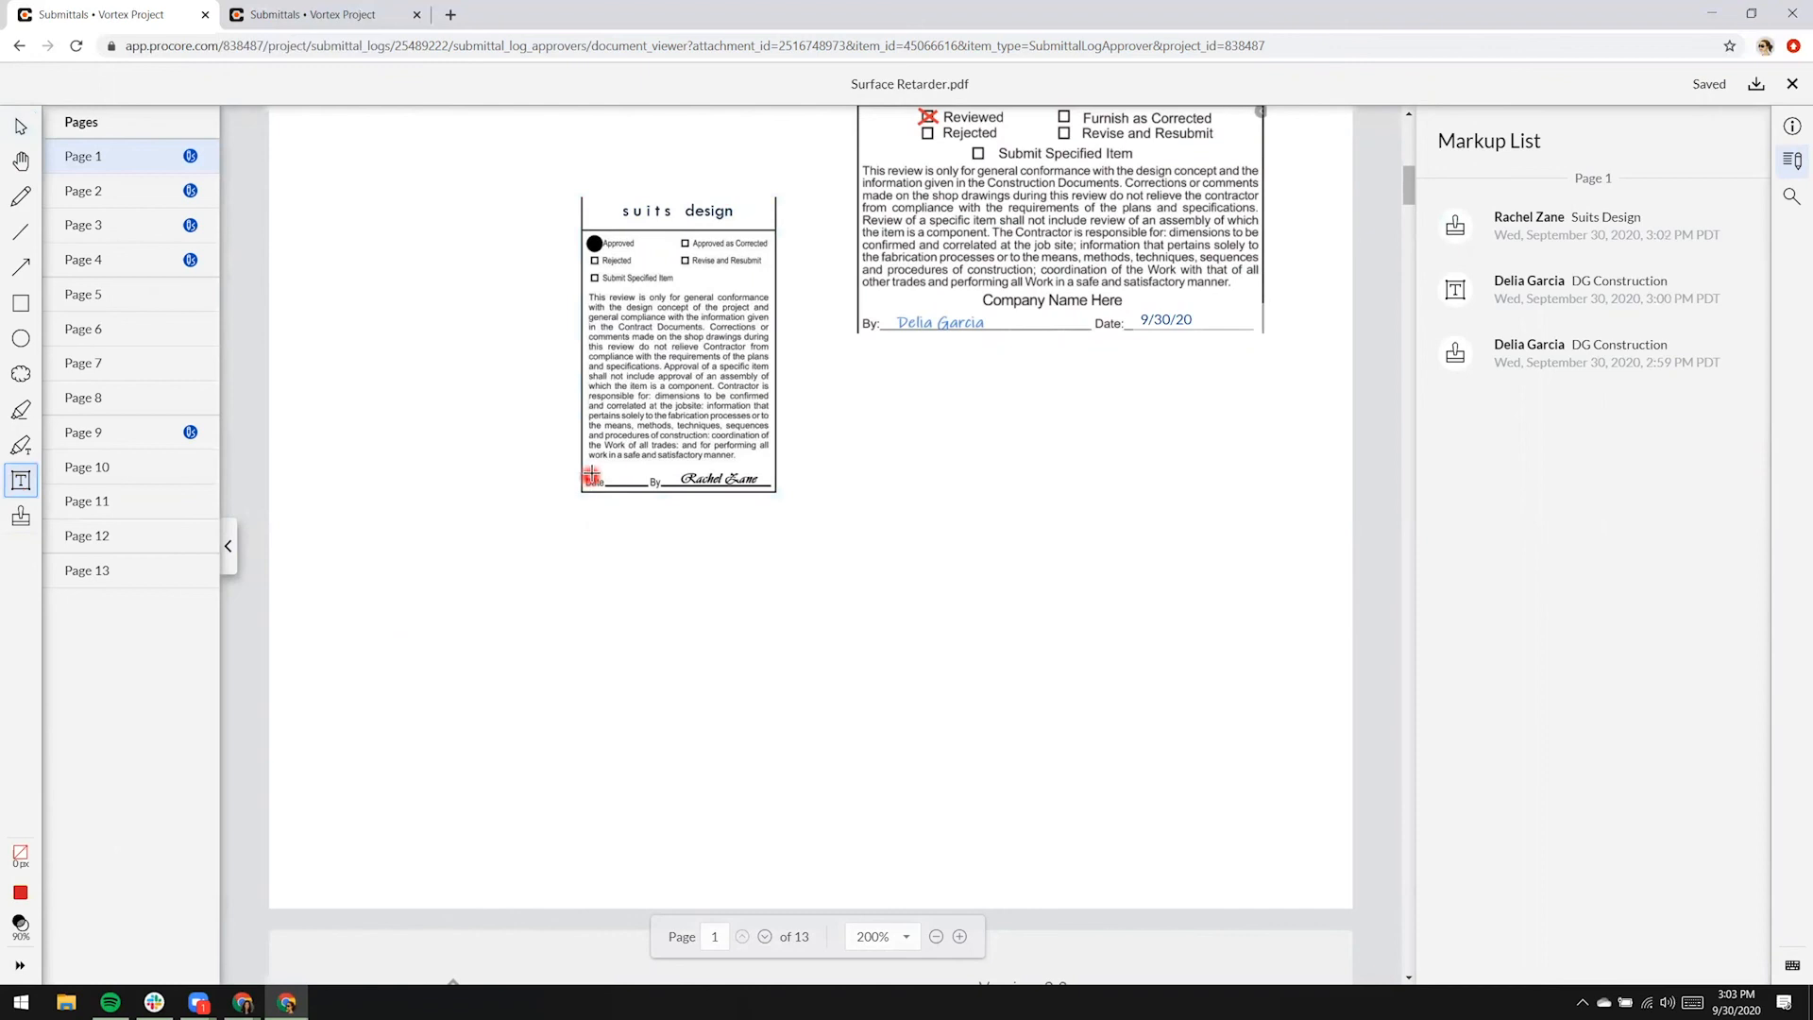
left_click_drag(599, 474, 653, 483)
type("9/30/20")
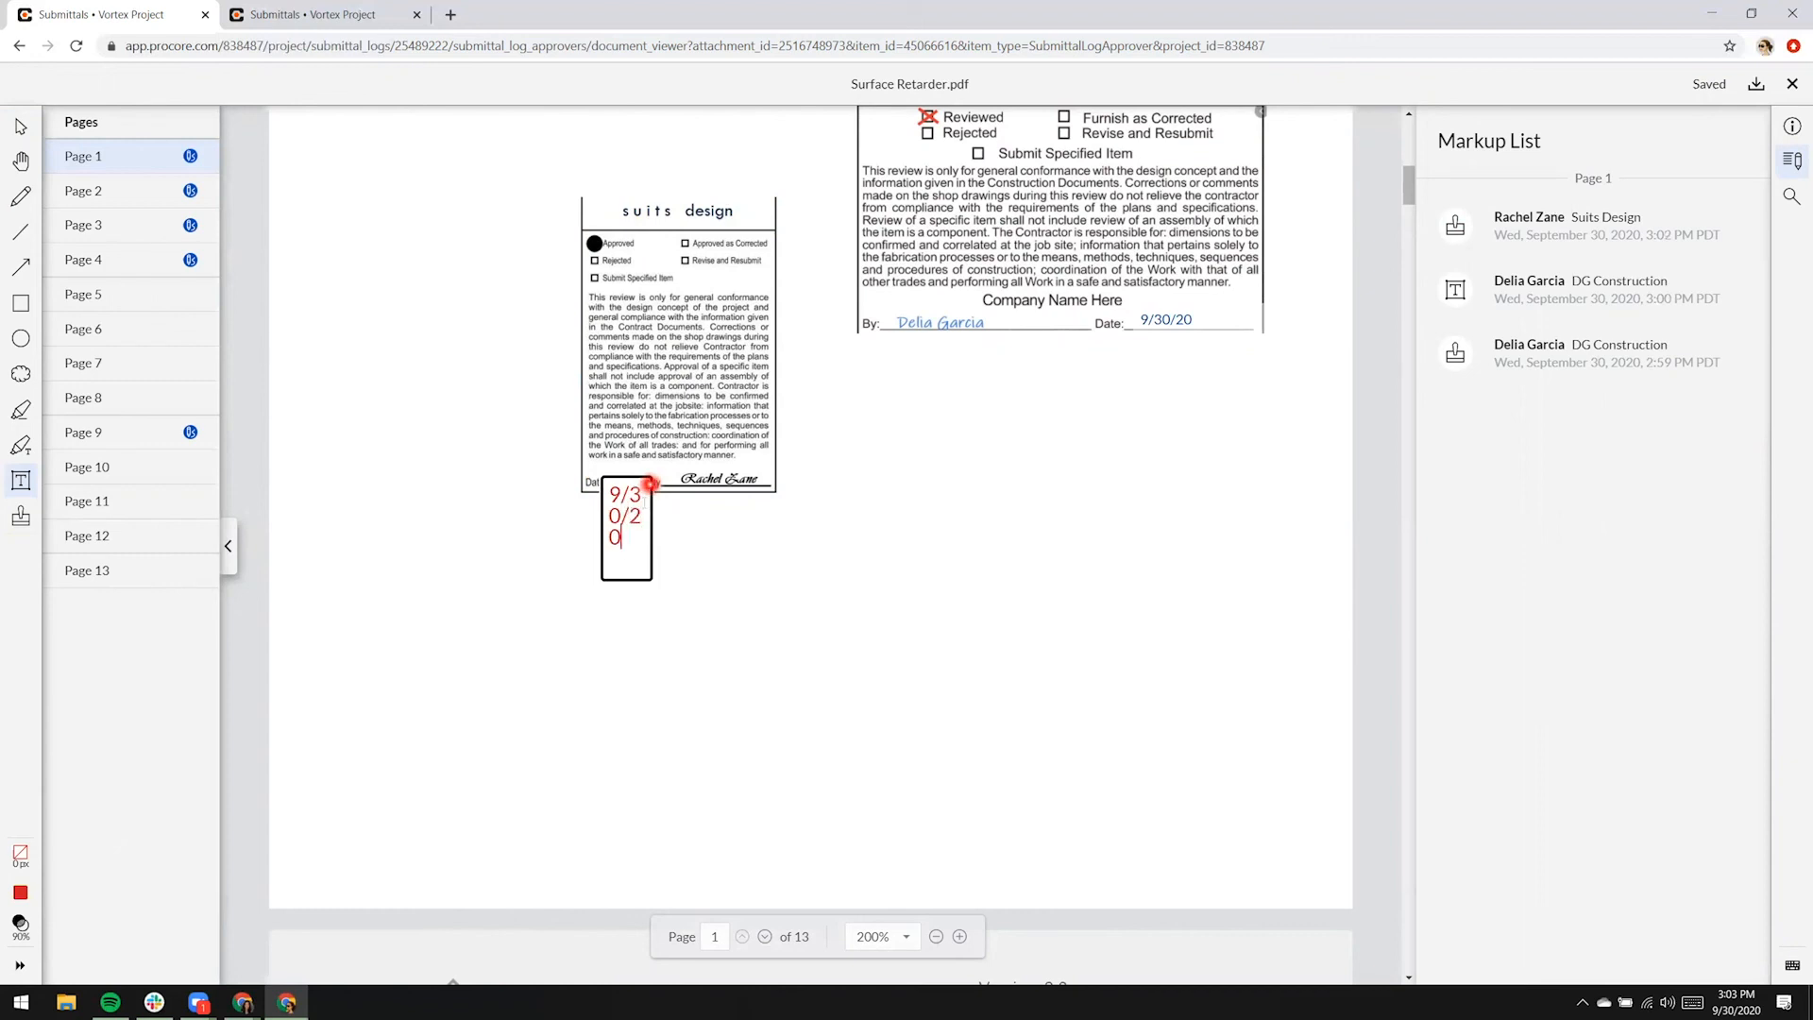
left_click(21, 893)
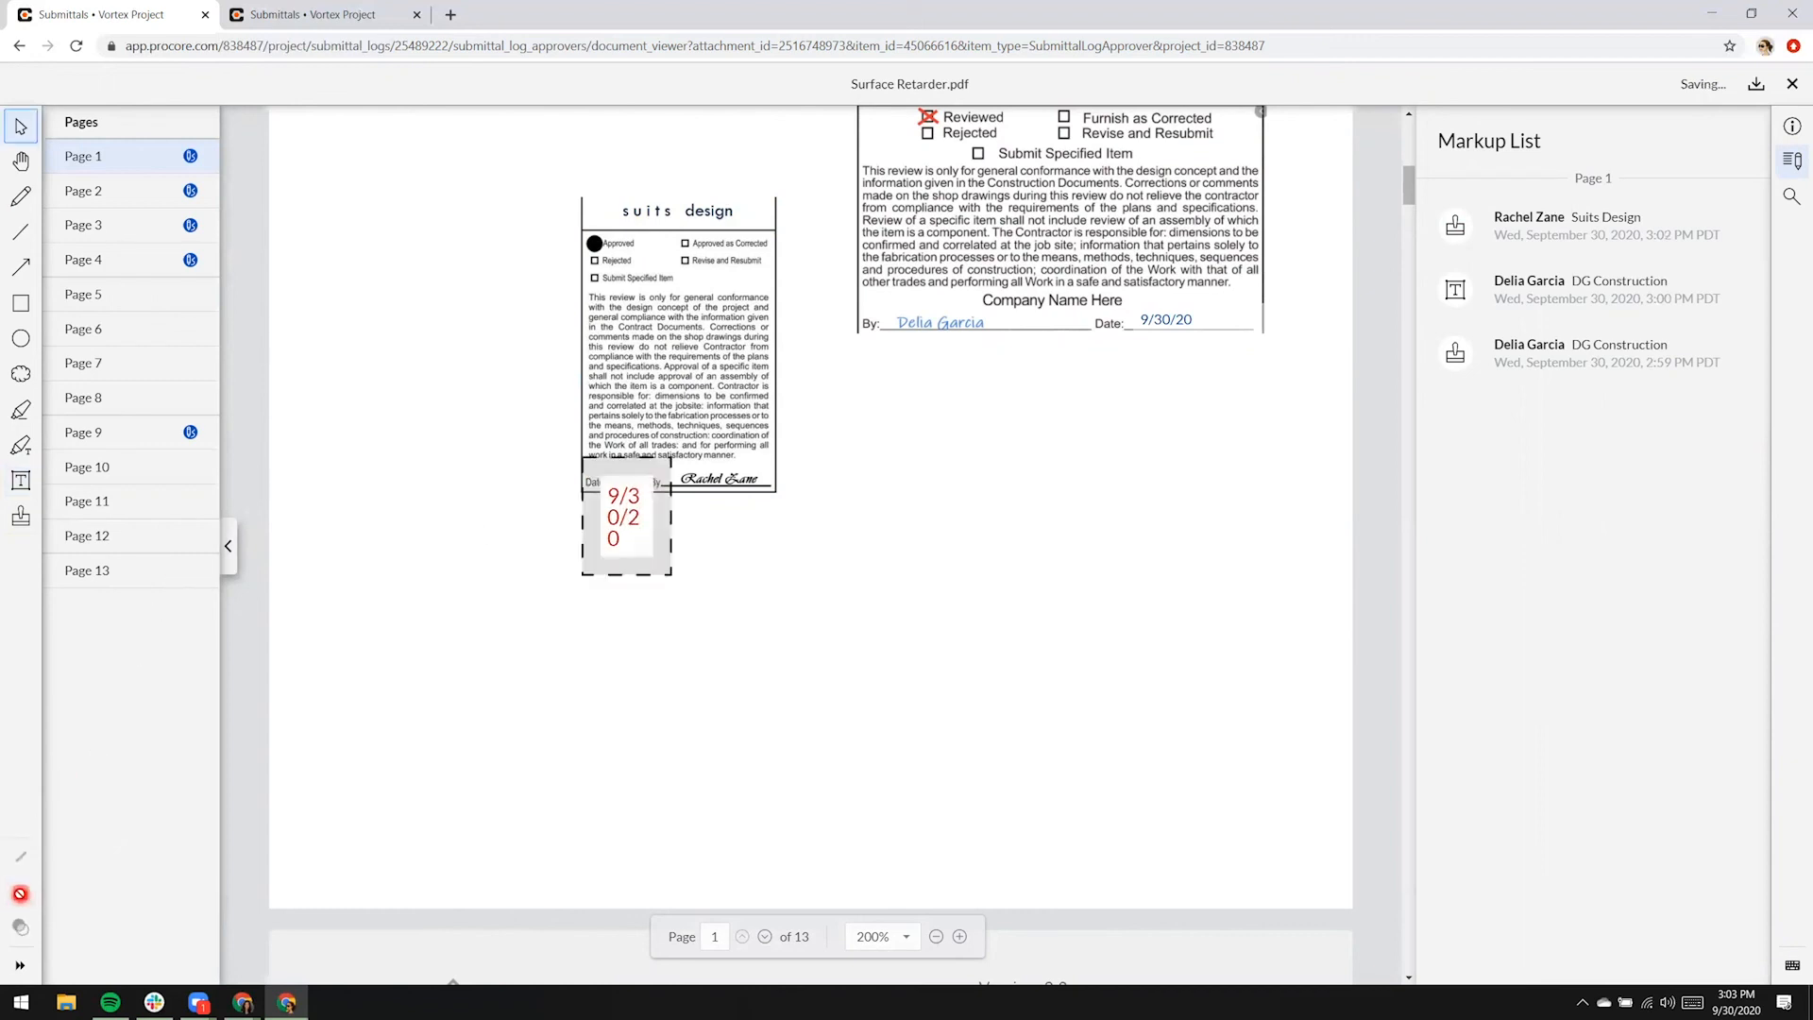
- Format the 9/30/20 text with a smaller font size, a different color and lower opacity
left_click_drag(612, 402, 582, 406)
left_click(19, 893)
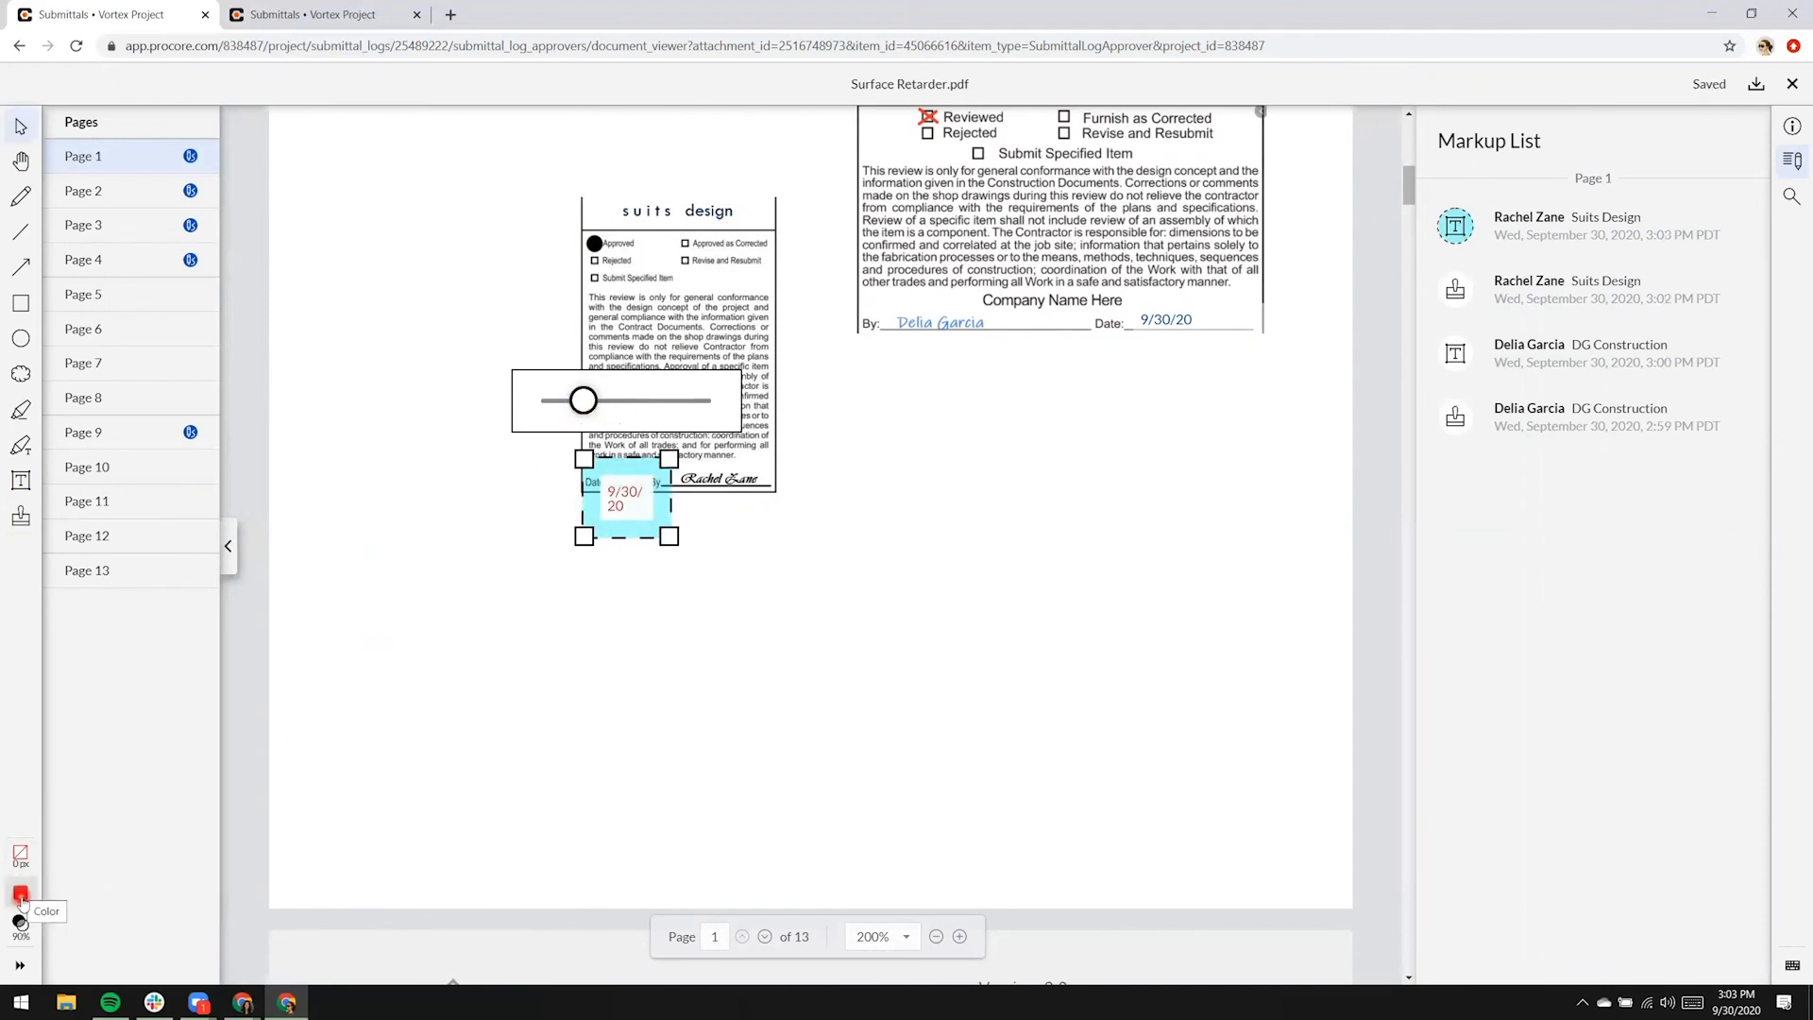
left_click(20, 895)
left_click(196, 906)
left_click_drag(583, 401, 555, 402)
left_click(21, 926)
left_click_drag(187, 927, 133, 924)
left_click(138, 851)
- Move the 9/30/20 text onto the Approved stamp's date line and deselect it
left_click(344, 762)
left_click(658, 475)
left_click_drag(627, 483, 612, 465)
left_click(987, 470)
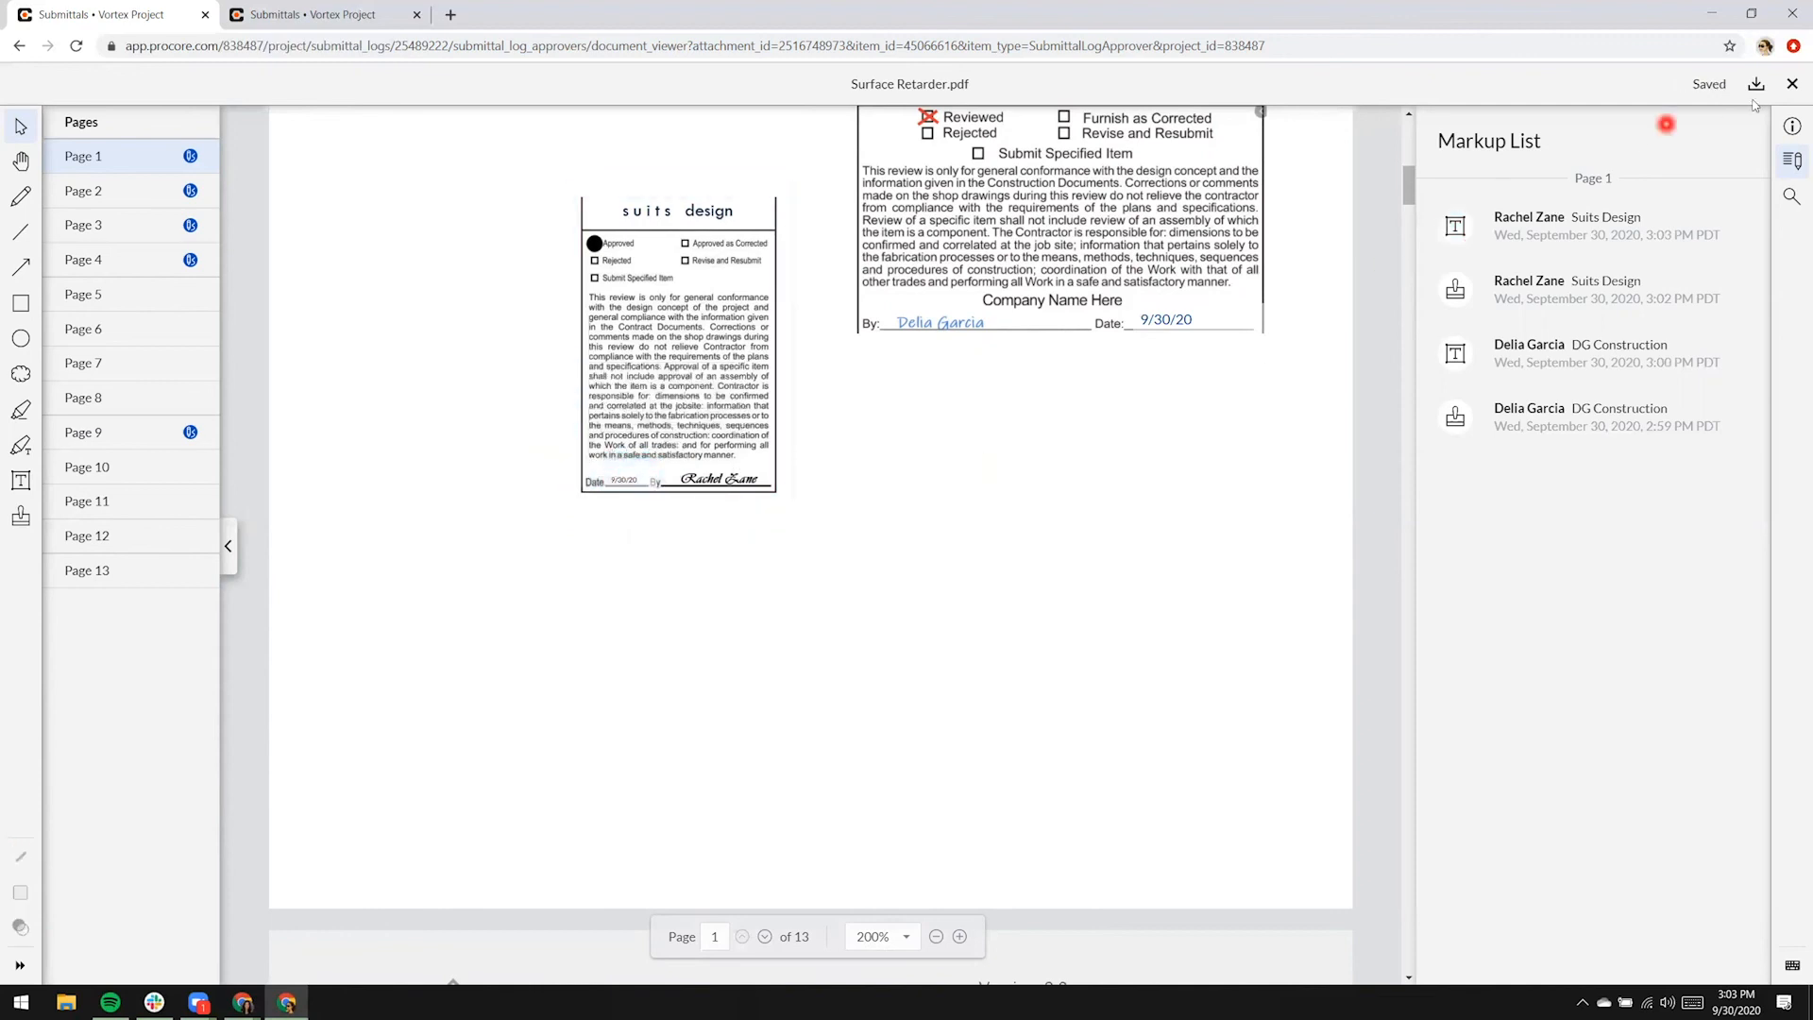
- Close Surface Retarder.pdf and return to the submittal's workflow table with the current attachment
left_click(1791, 83)
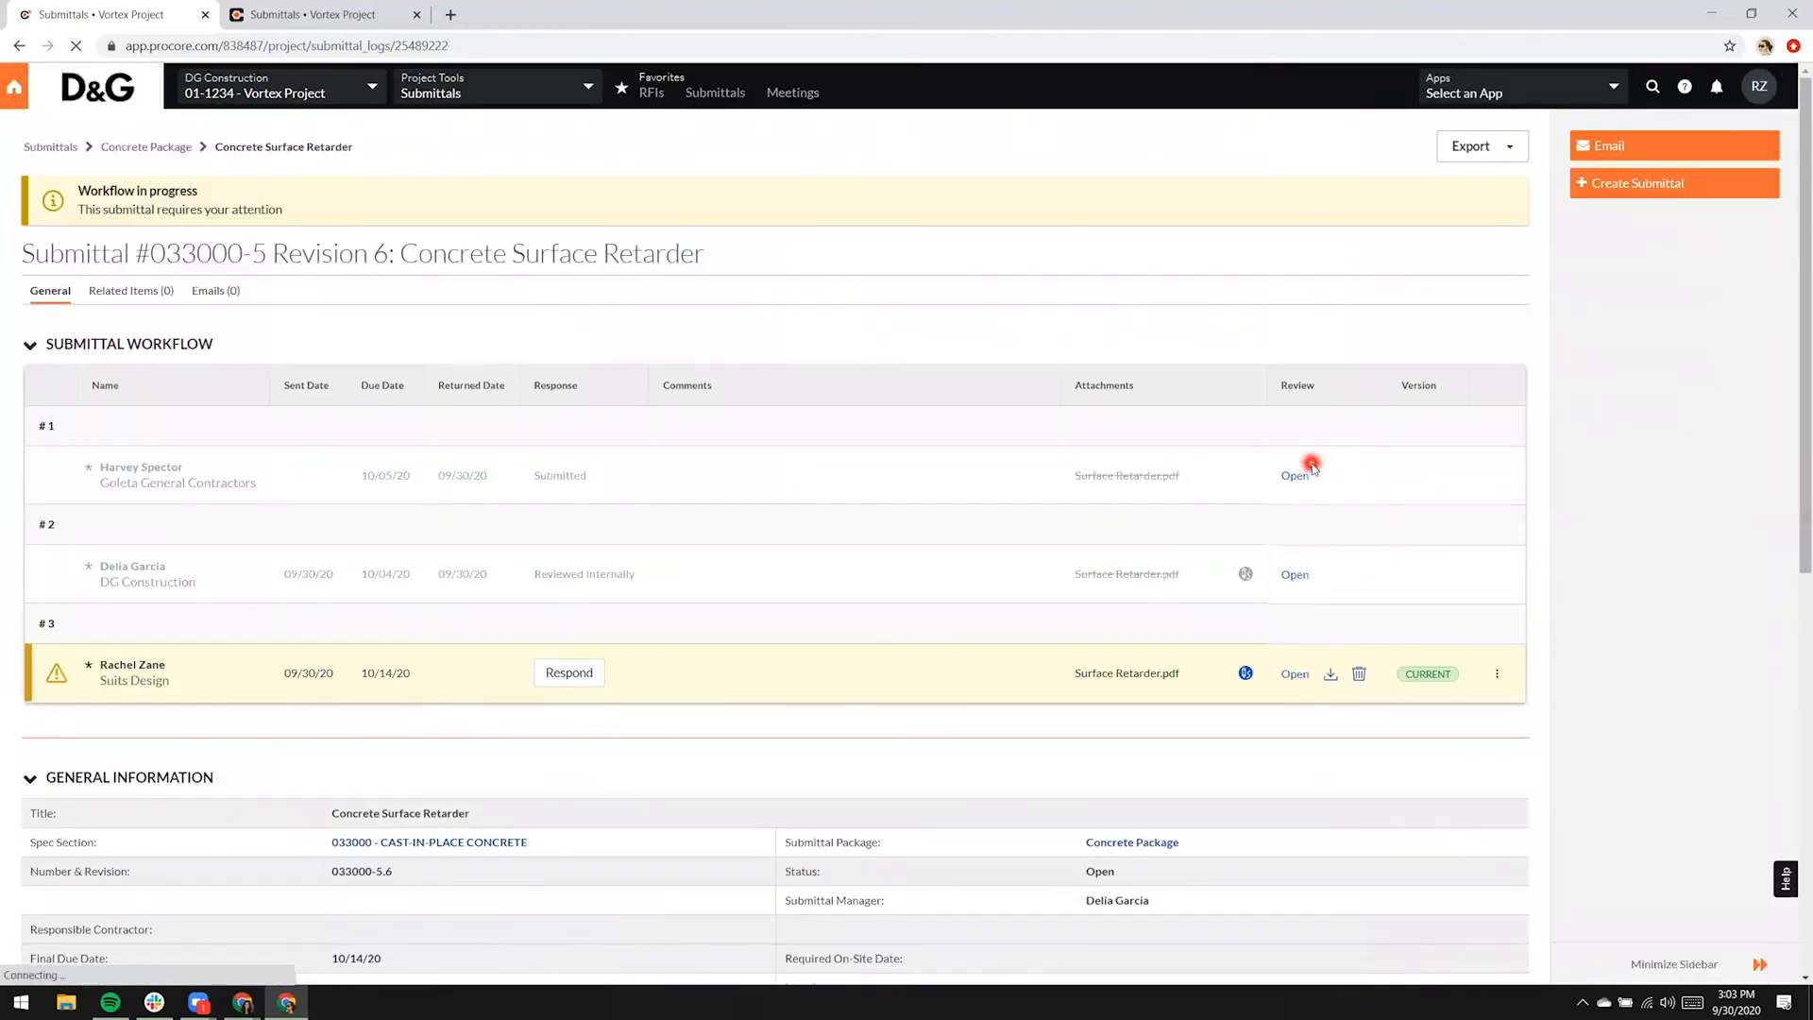
scroll(1310, 461, "down", 1)
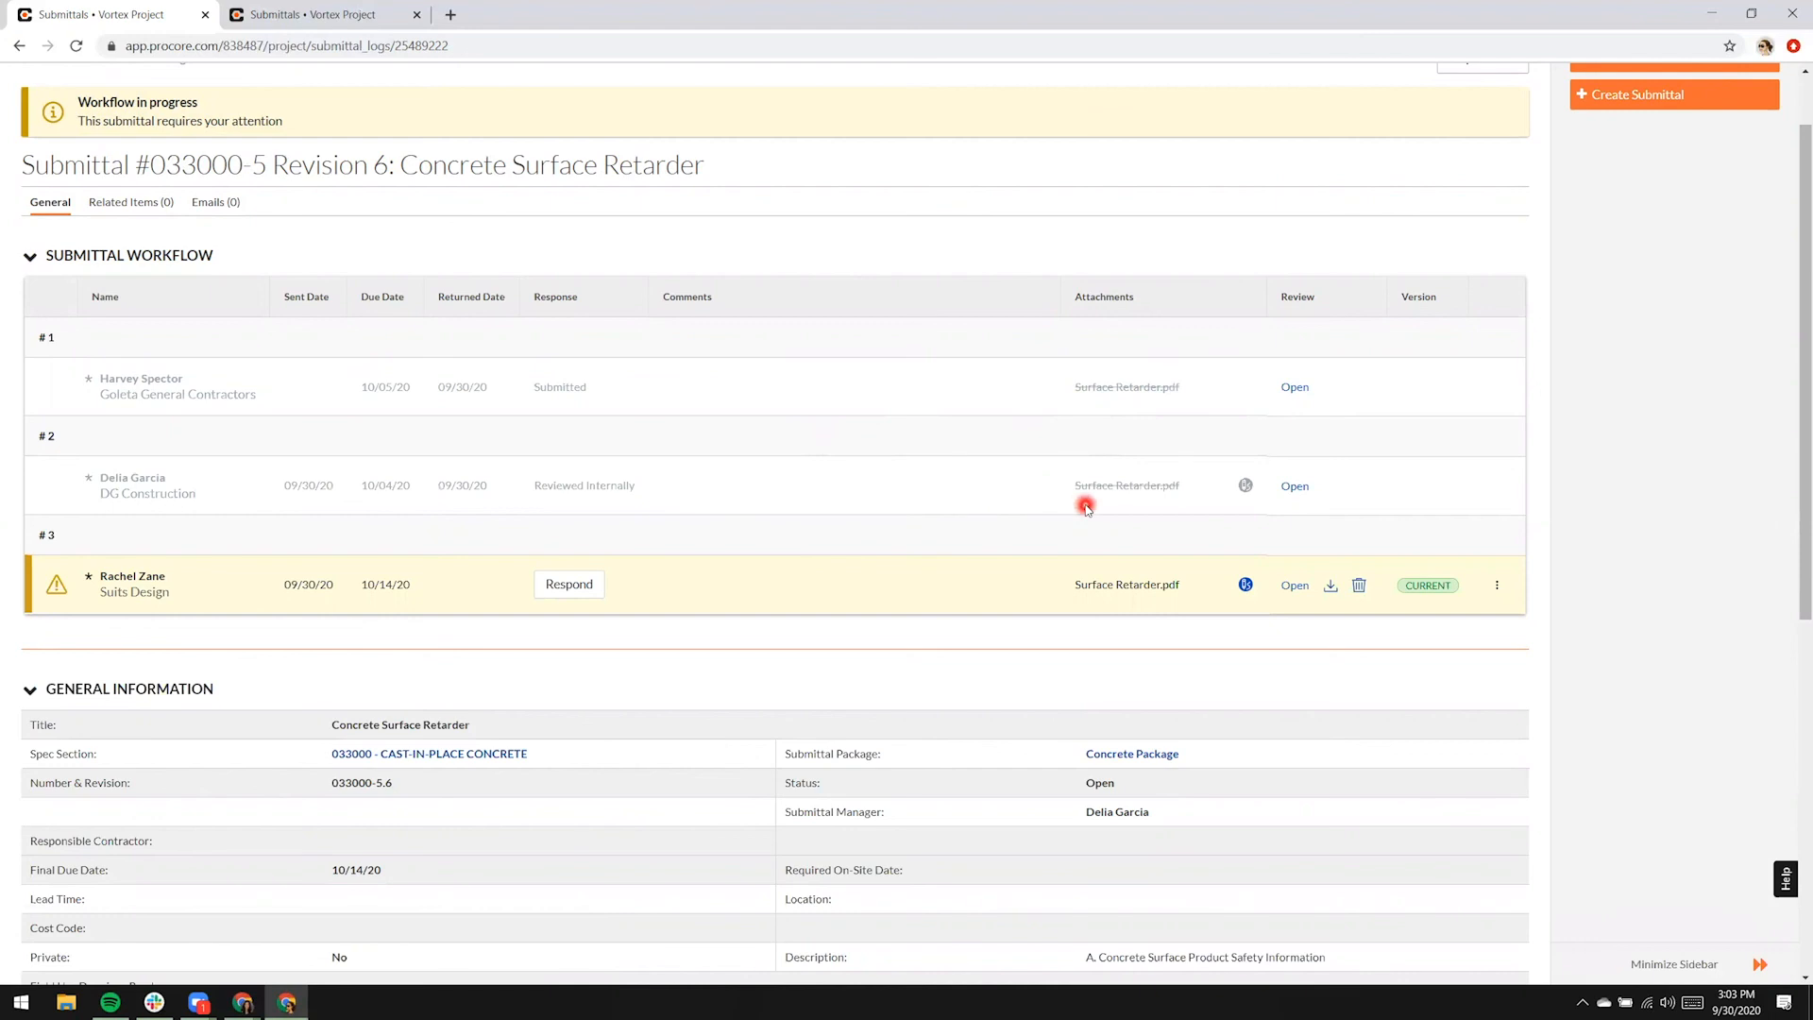
scroll(1072, 502, "down", 1)
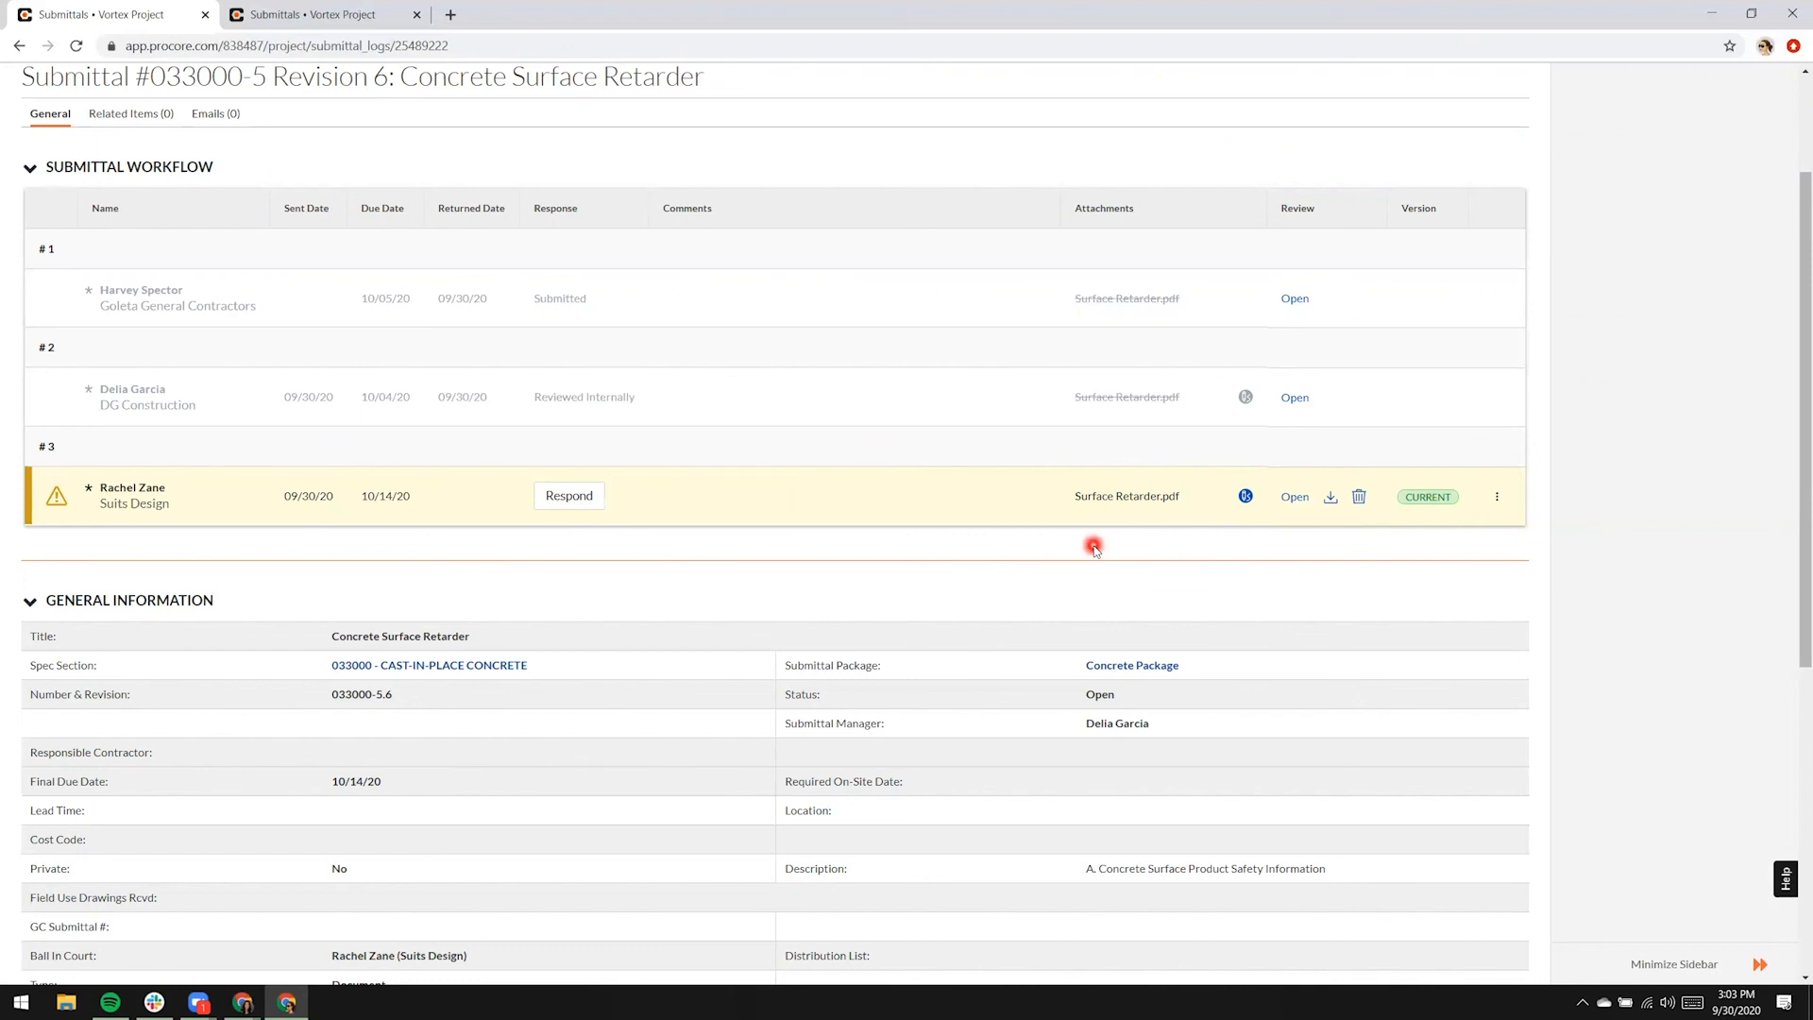
left_click(1295, 498)
- Respond to the Concrete Surface Retarder submittal as Approved, without comments, and submit the response
left_click(563, 500)
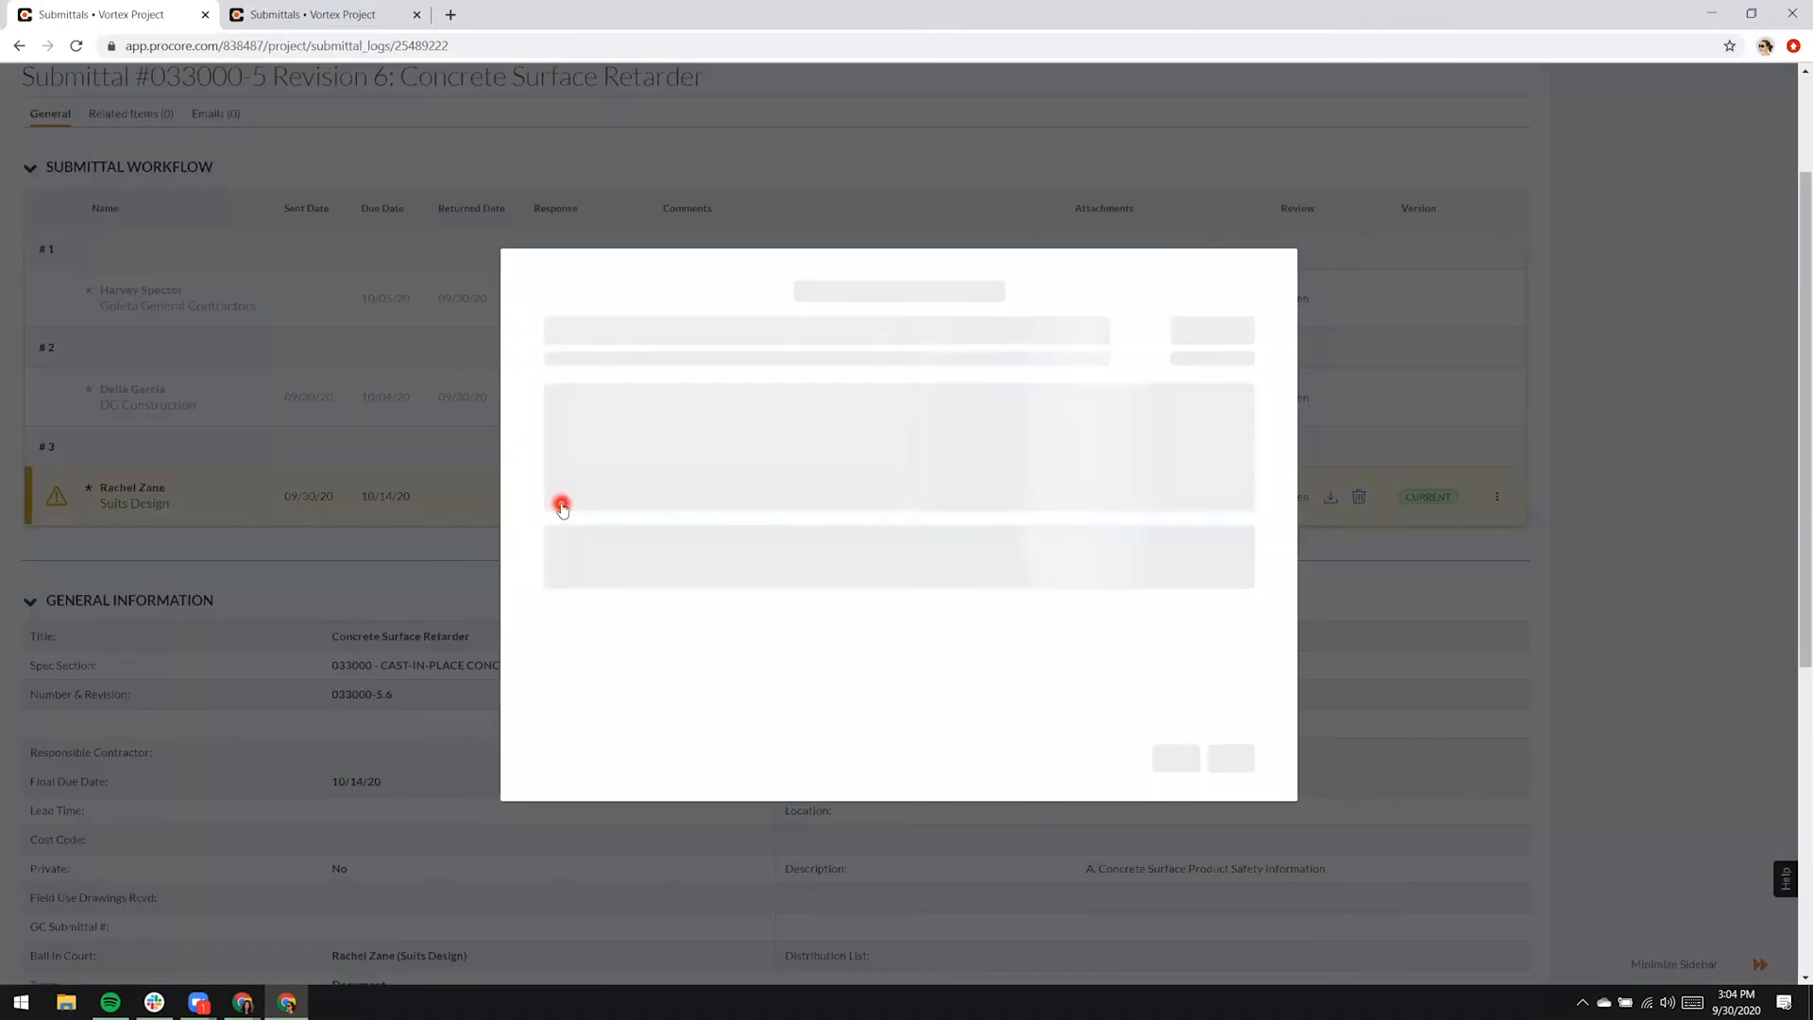
left_click(1228, 757)
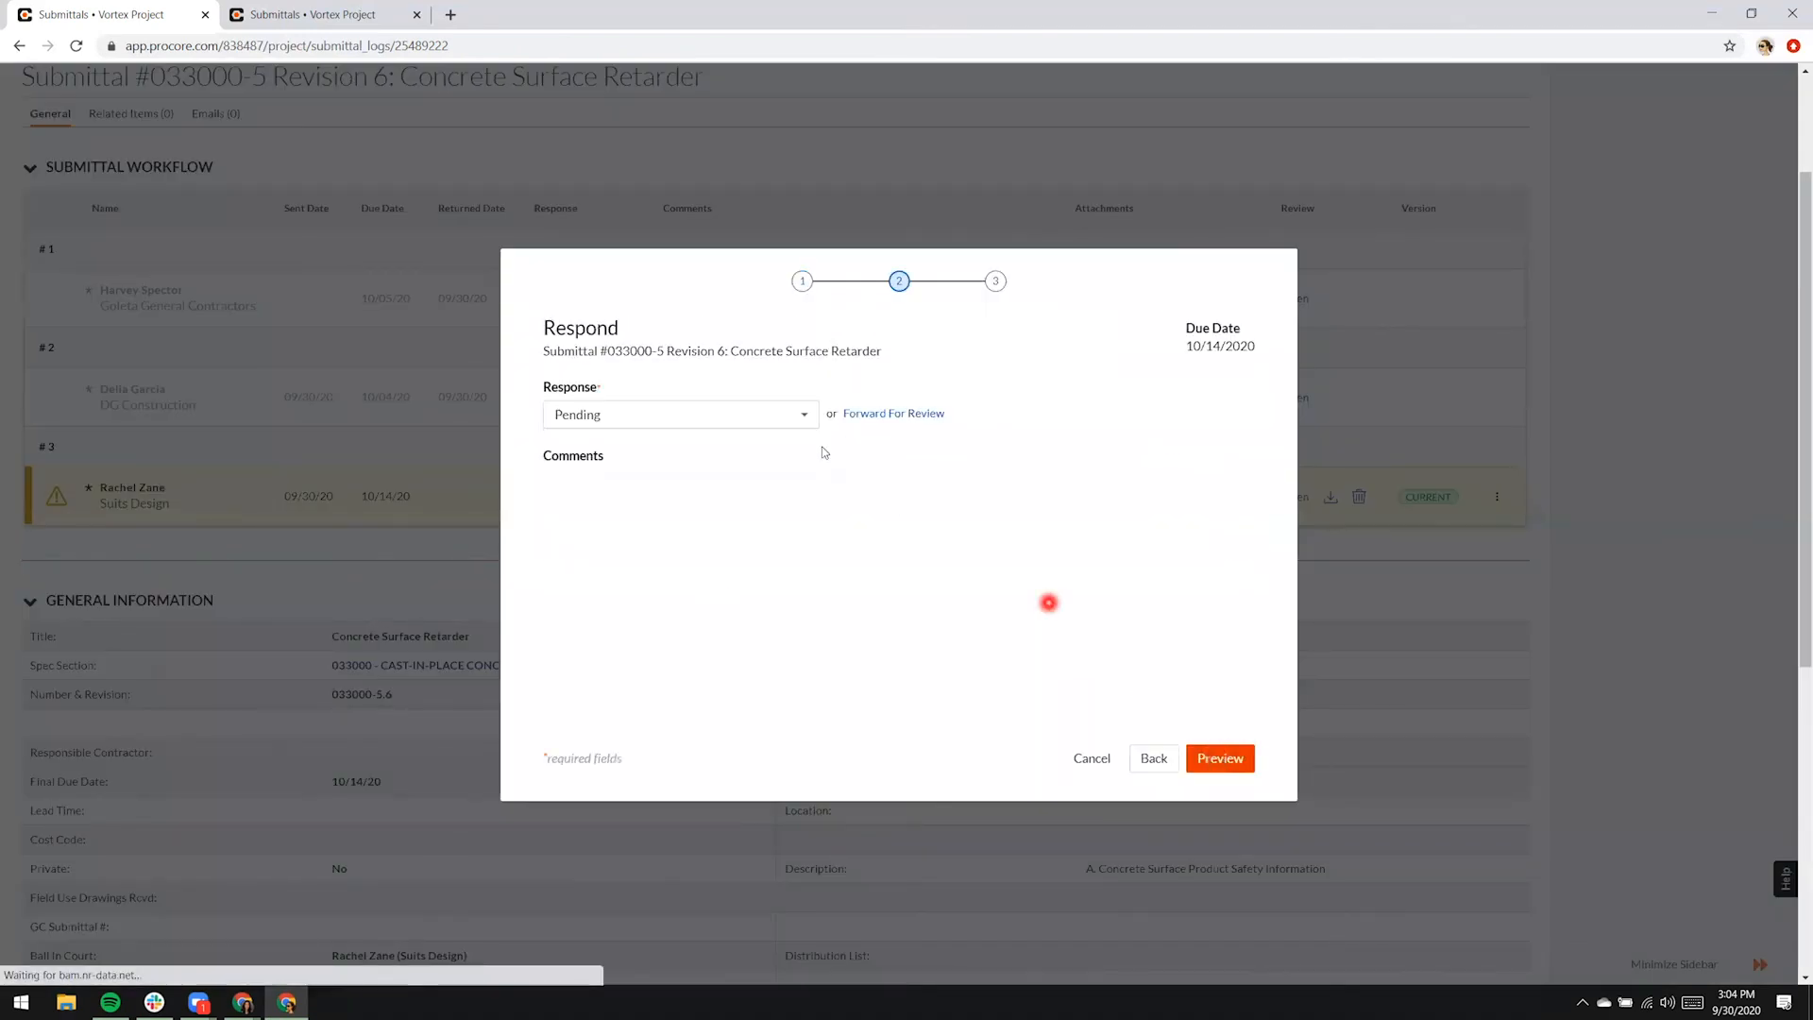
left_click(758, 416)
left_click(652, 474)
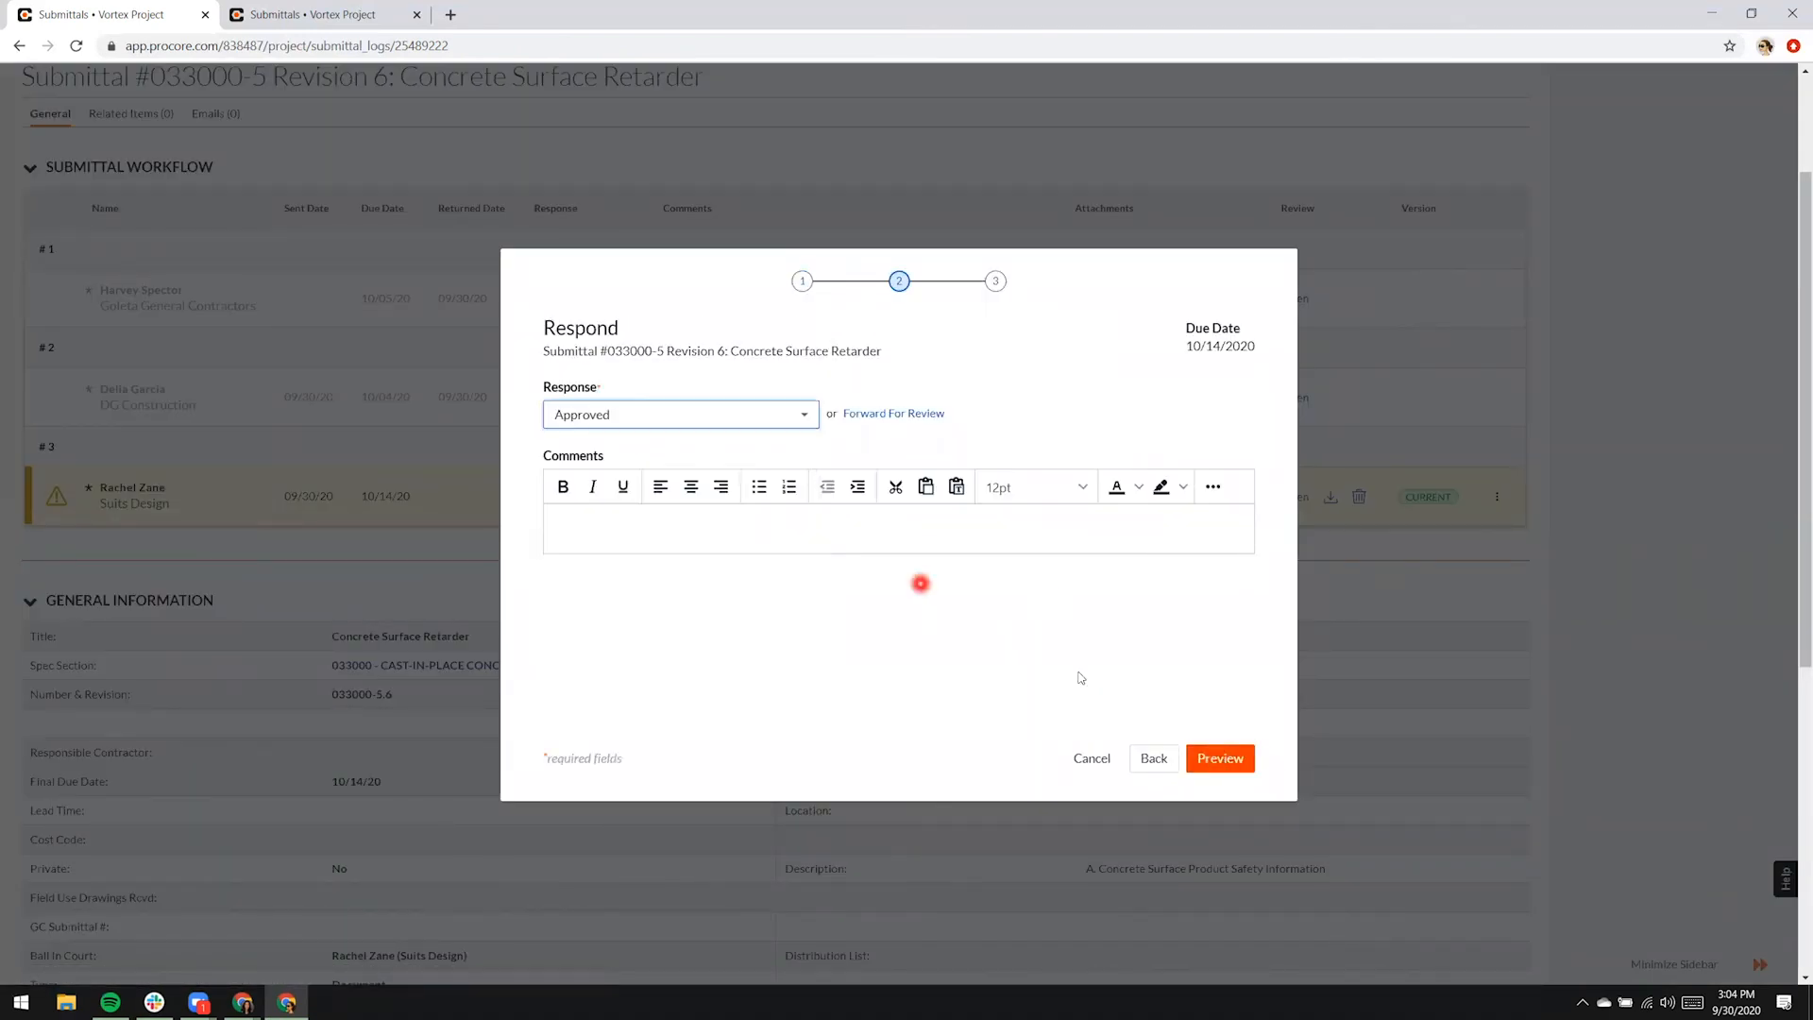
left_click(1241, 759)
left_click(1218, 759)
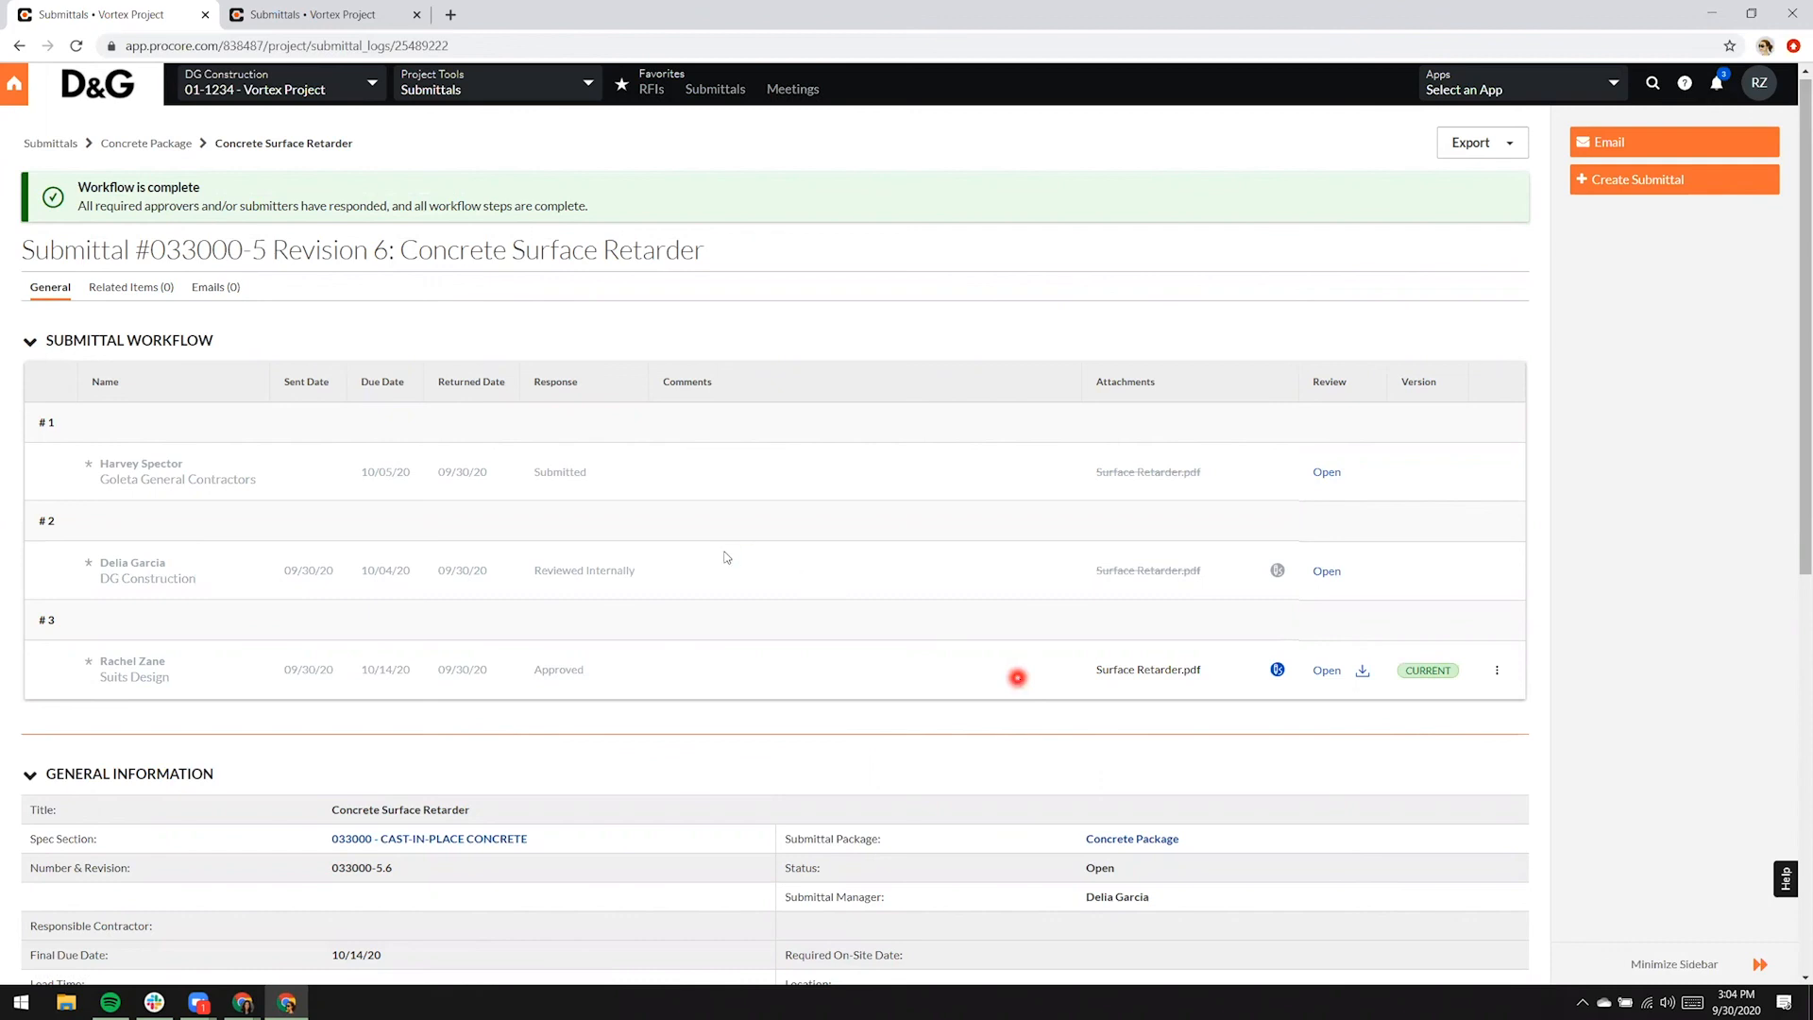
- Switch to the open Faucet- Product Info.pdf attachment and show the markup list for page 2
left_click(312, 15)
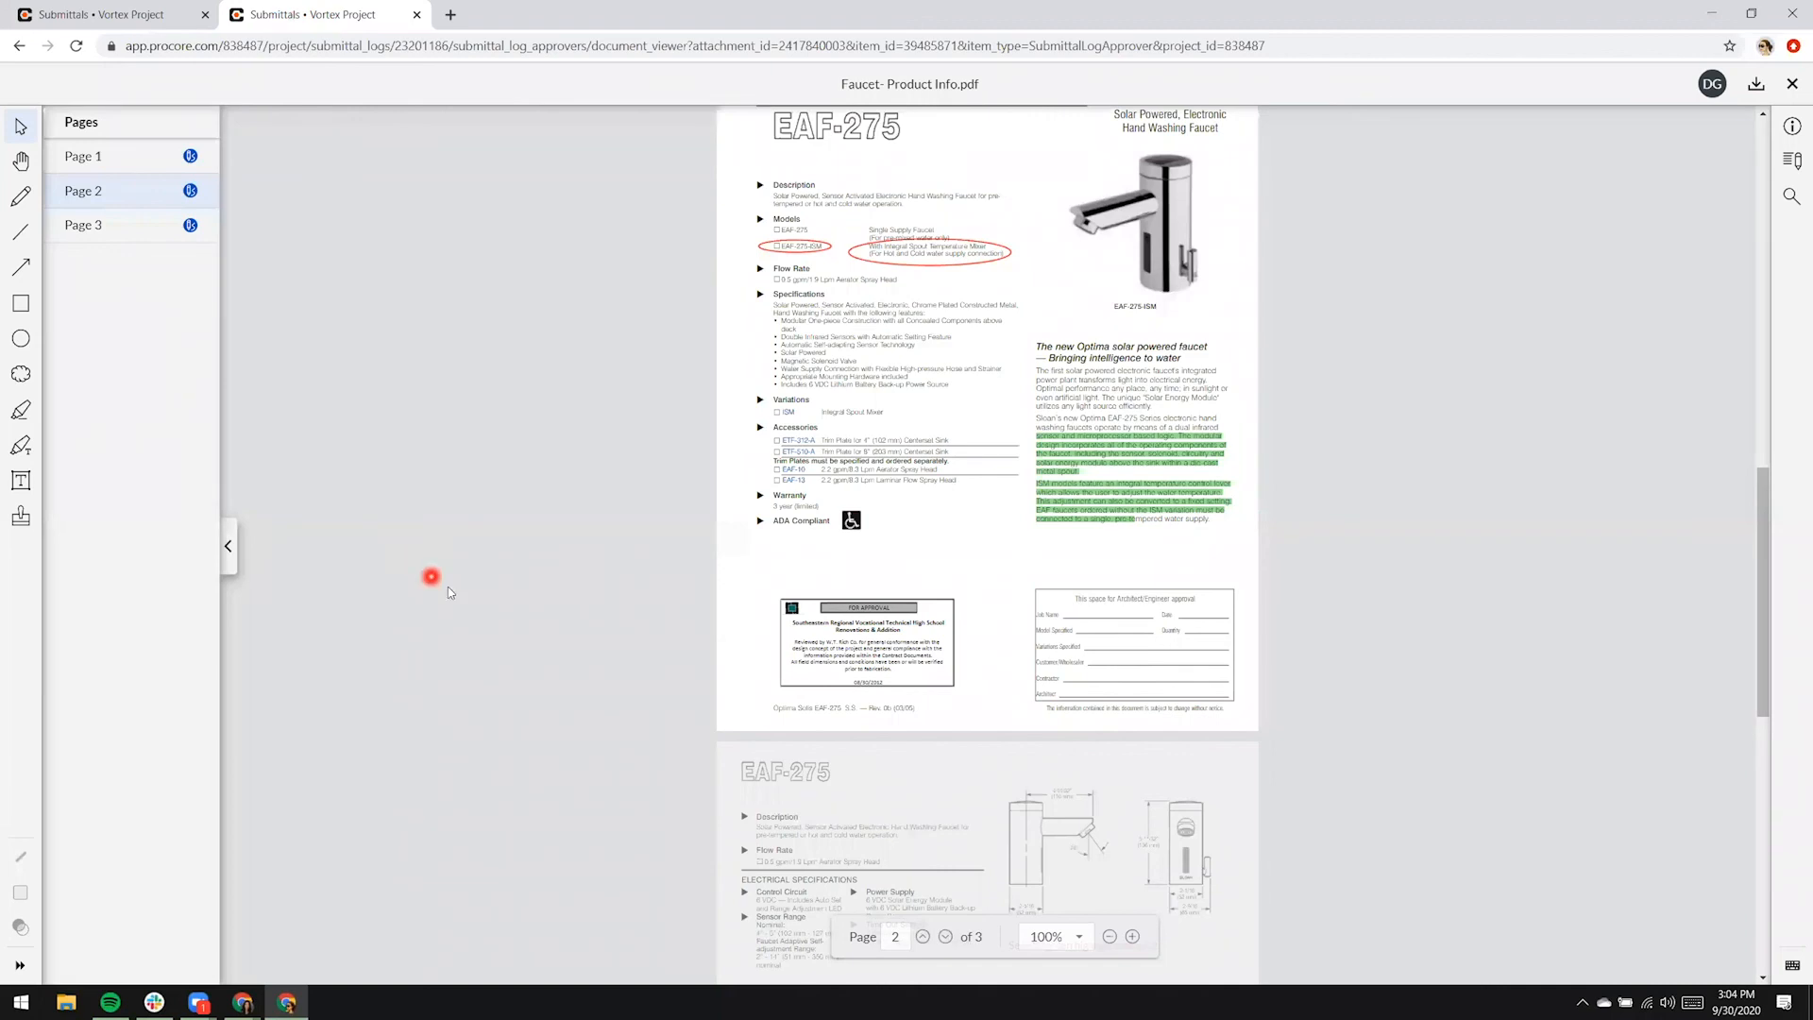
scroll(448, 592, "up", 2)
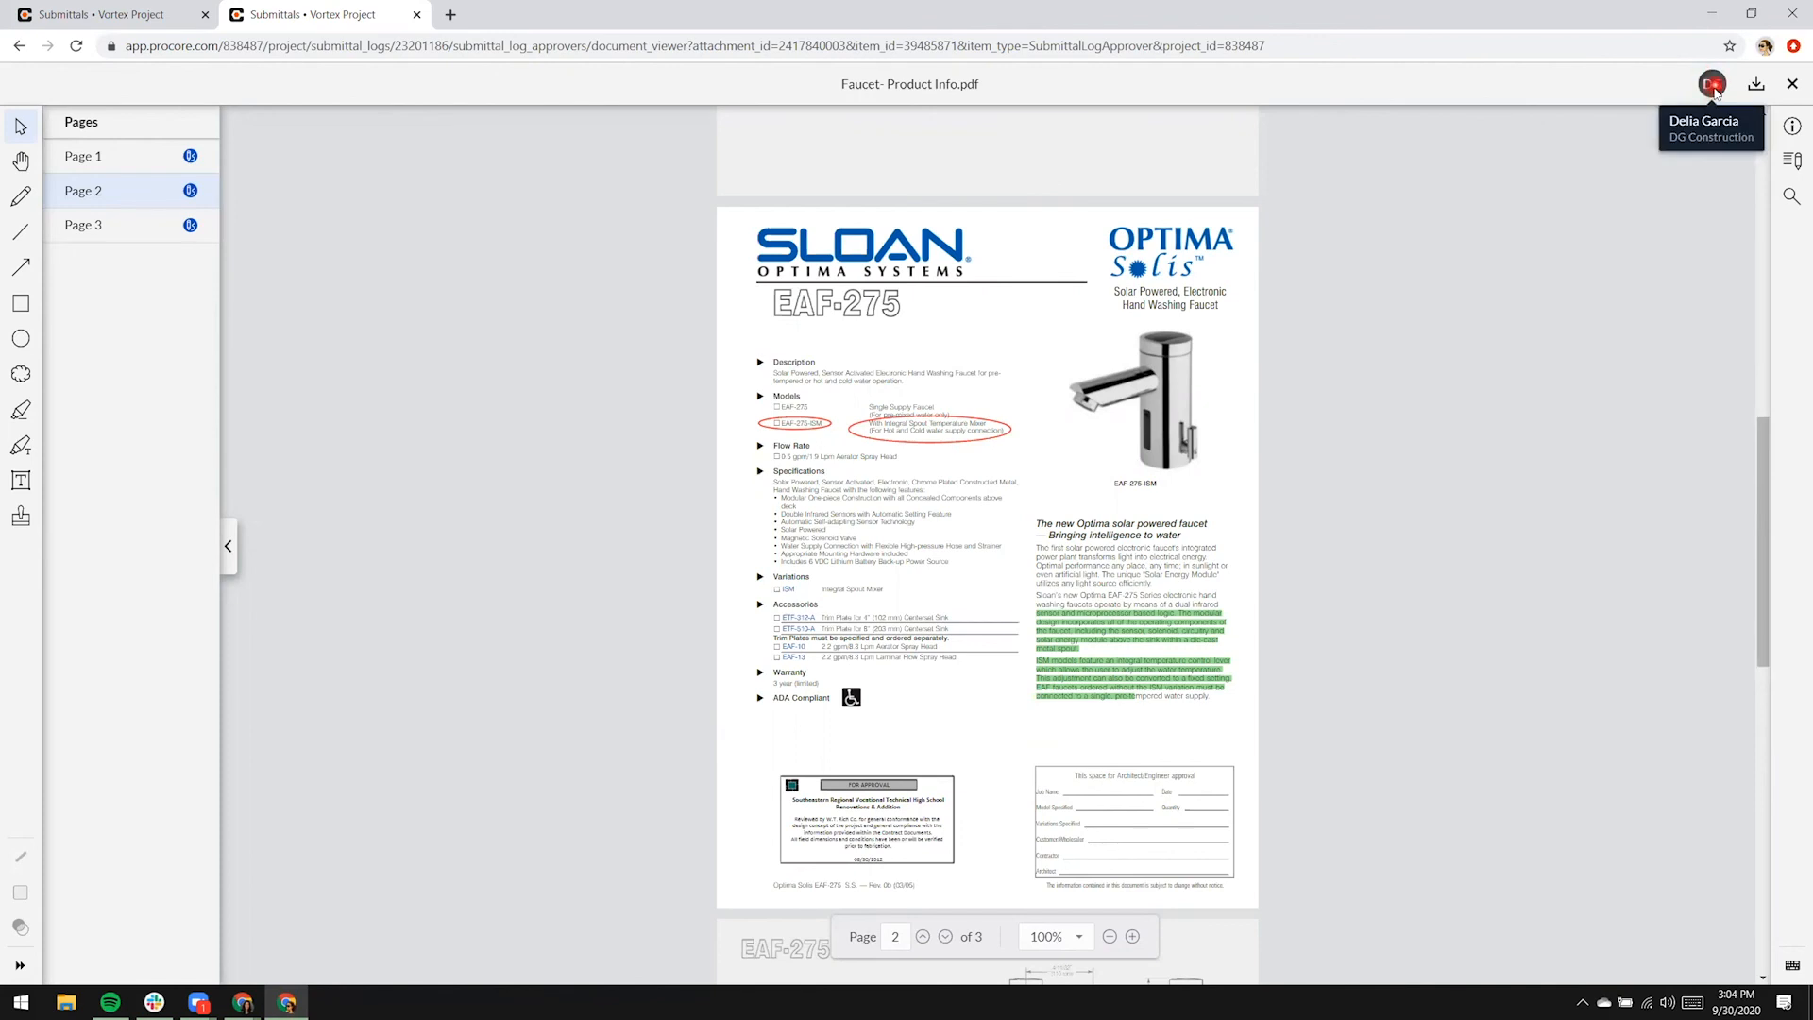
left_click(1792, 161)
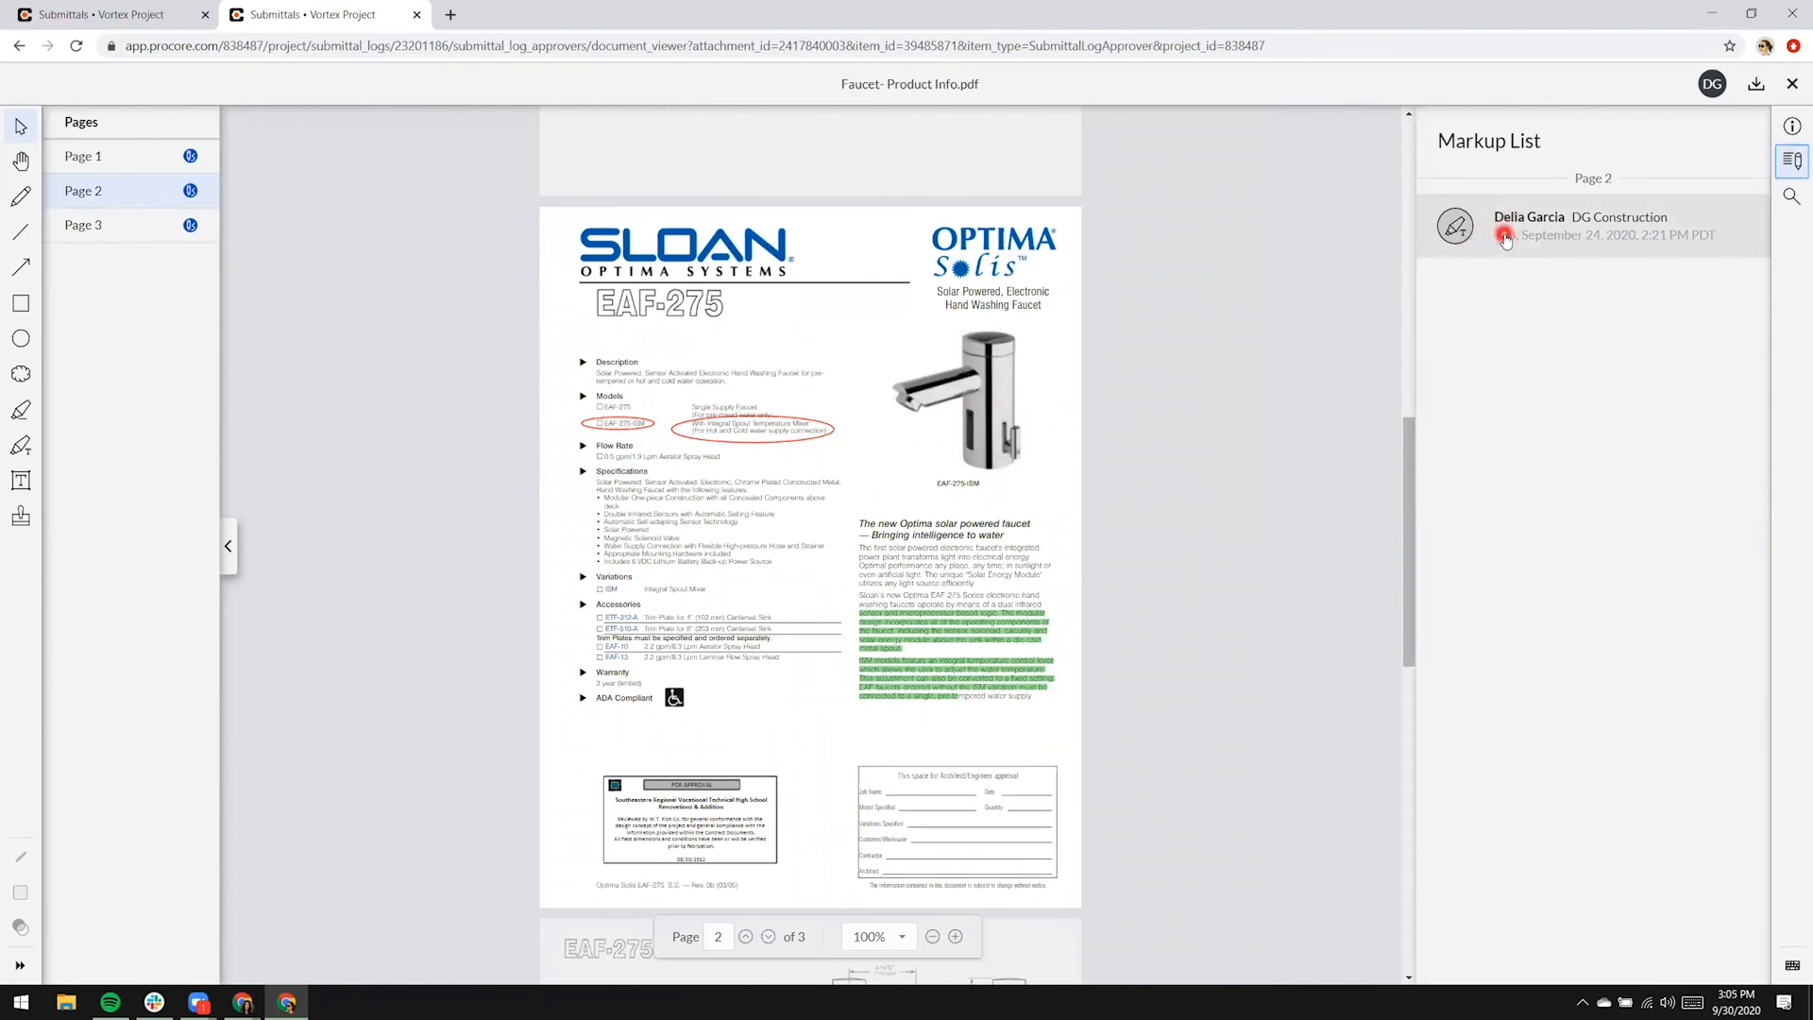
- Reload Faucet- Product Info.pdf and examine the stamp, highlights, clouds and text markups across its three pages
right_click(1215, 390)
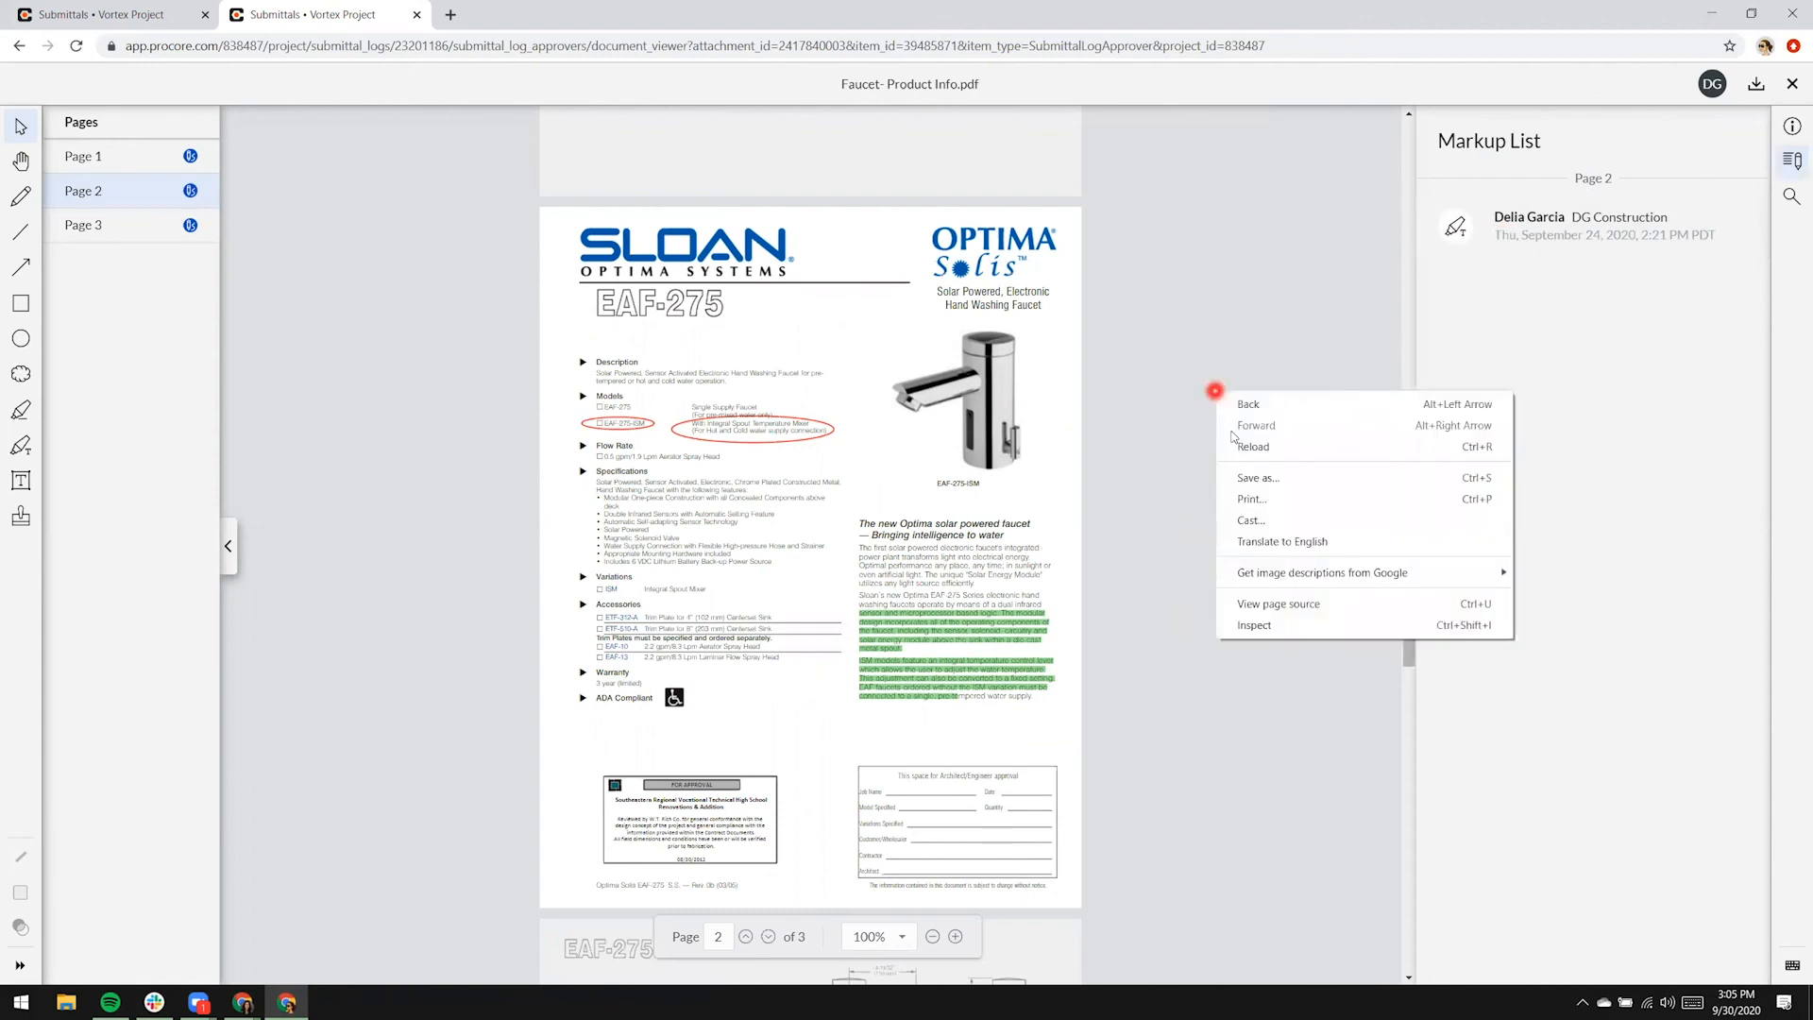
left_click(1233, 446)
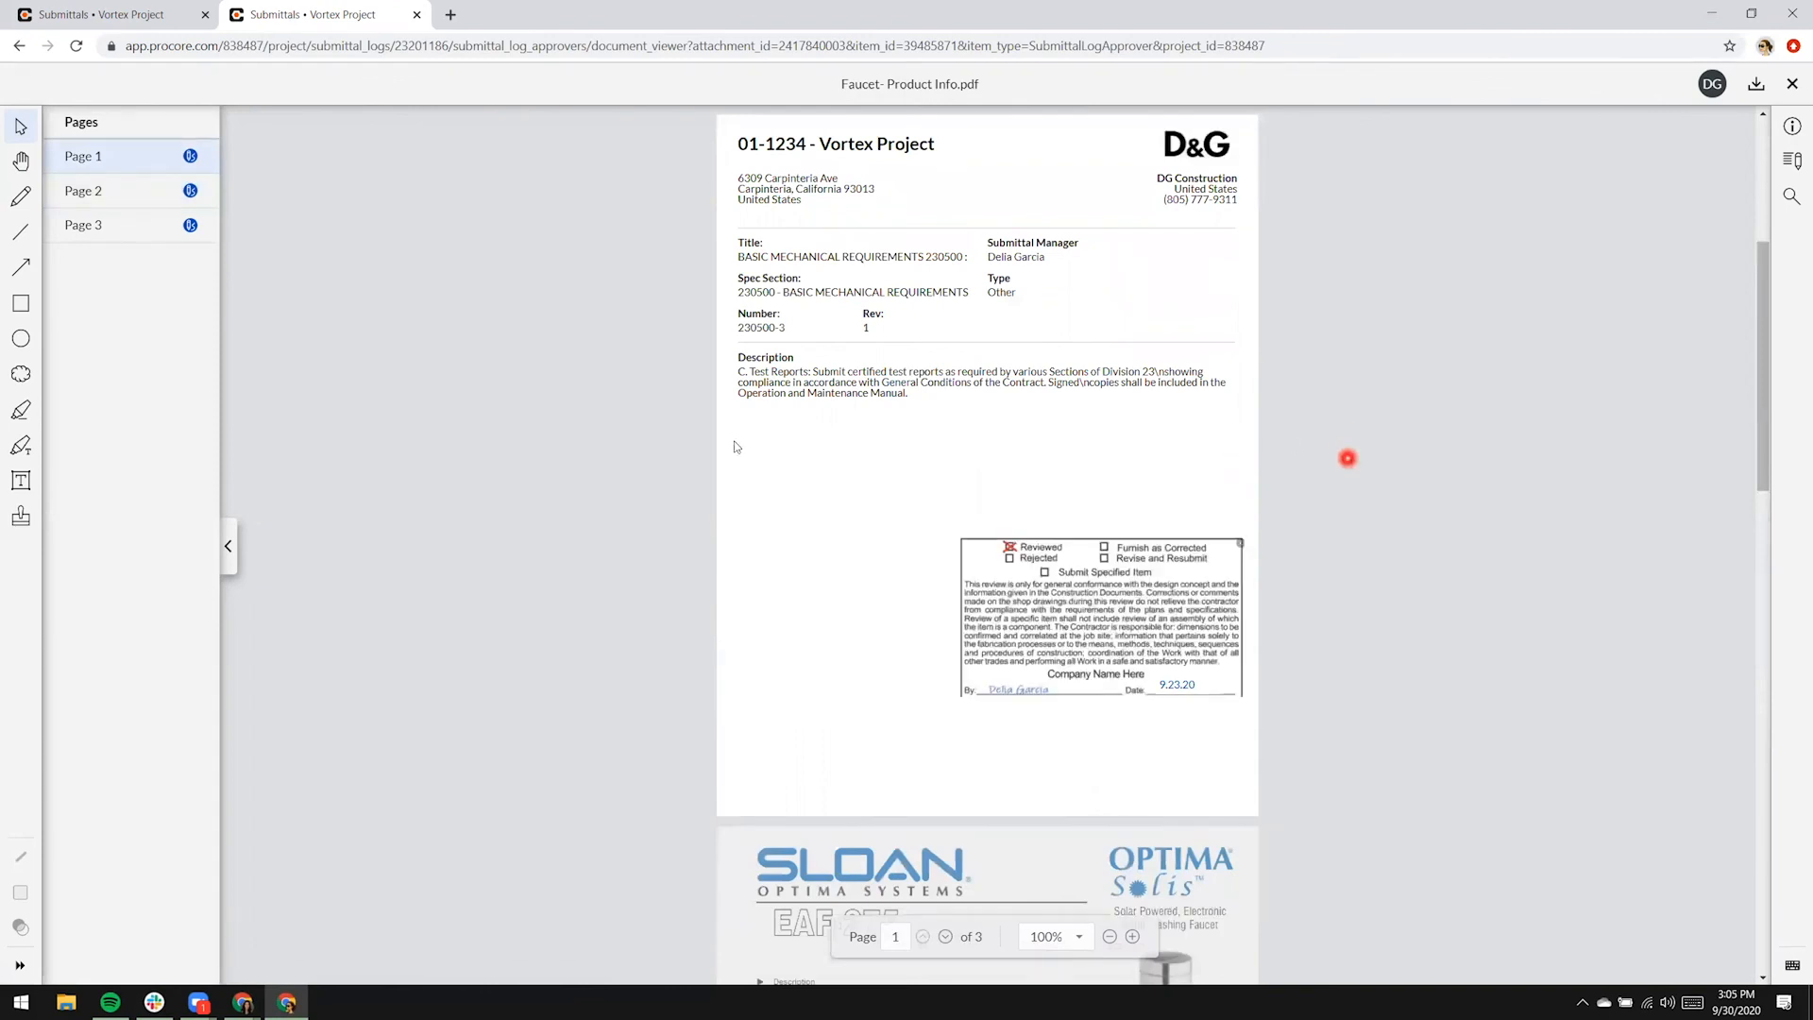
scroll(871, 516, "down", 6)
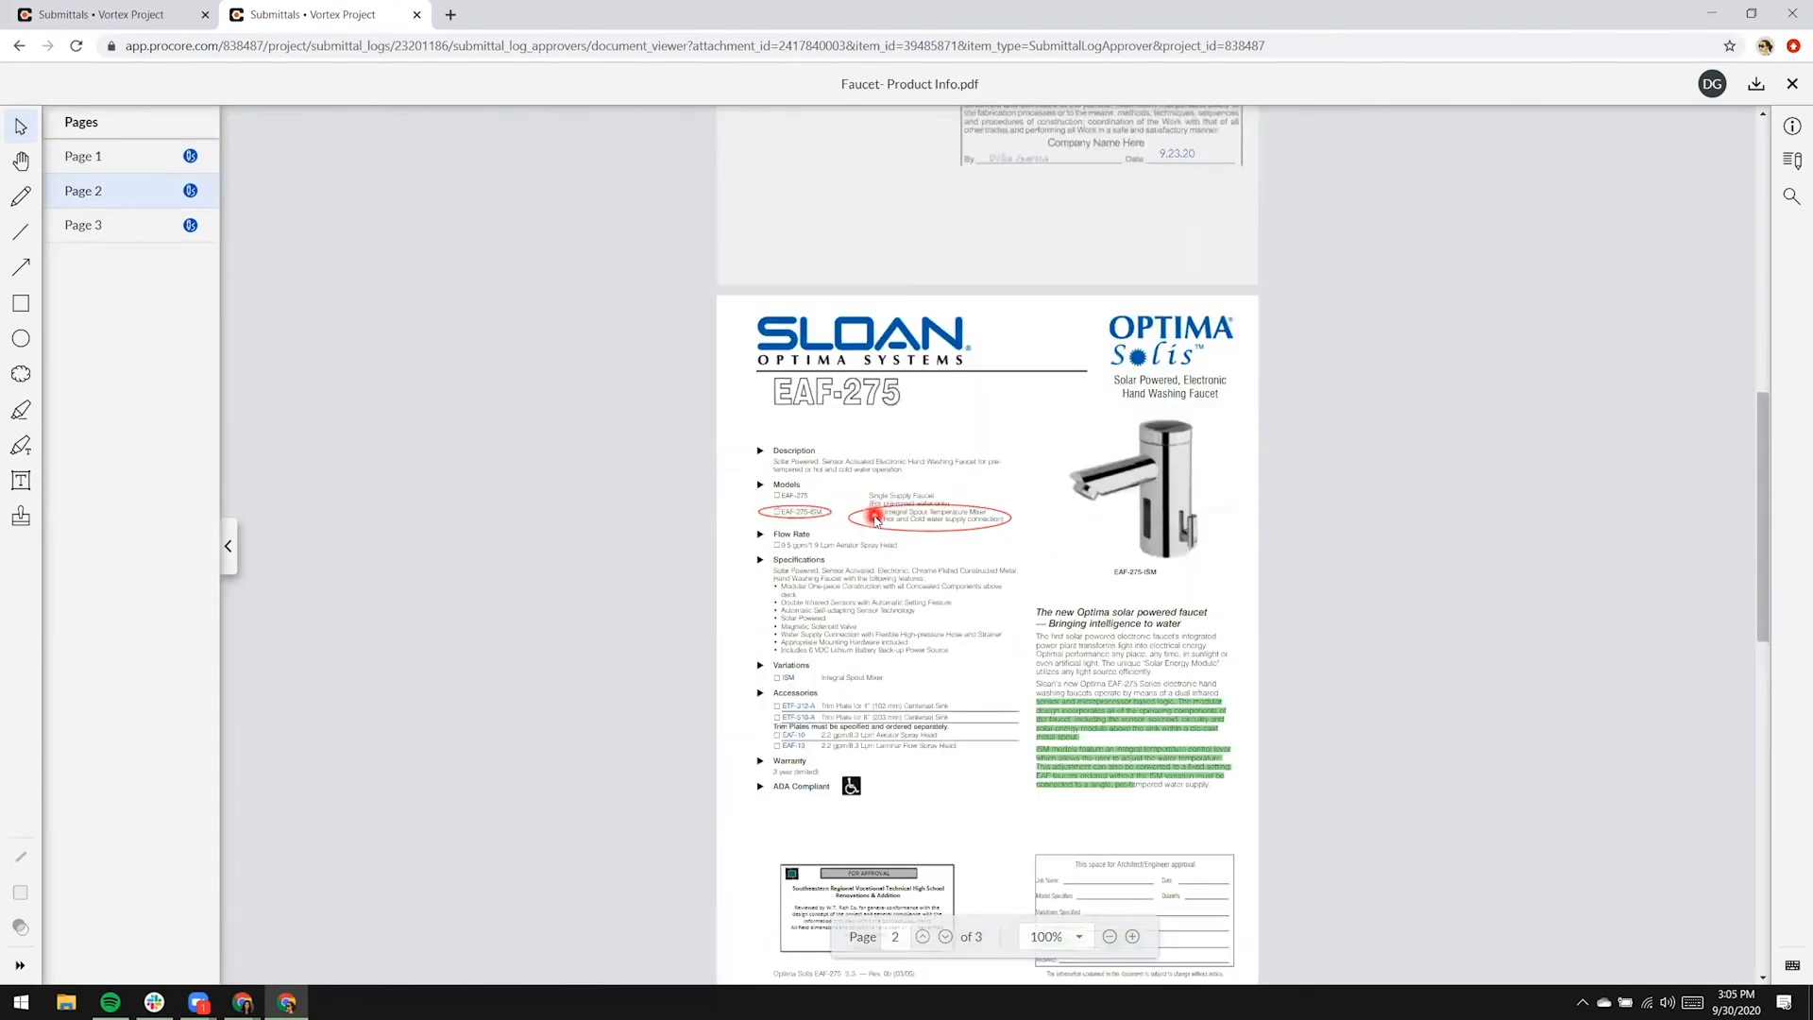
scroll(874, 519, "down", 7)
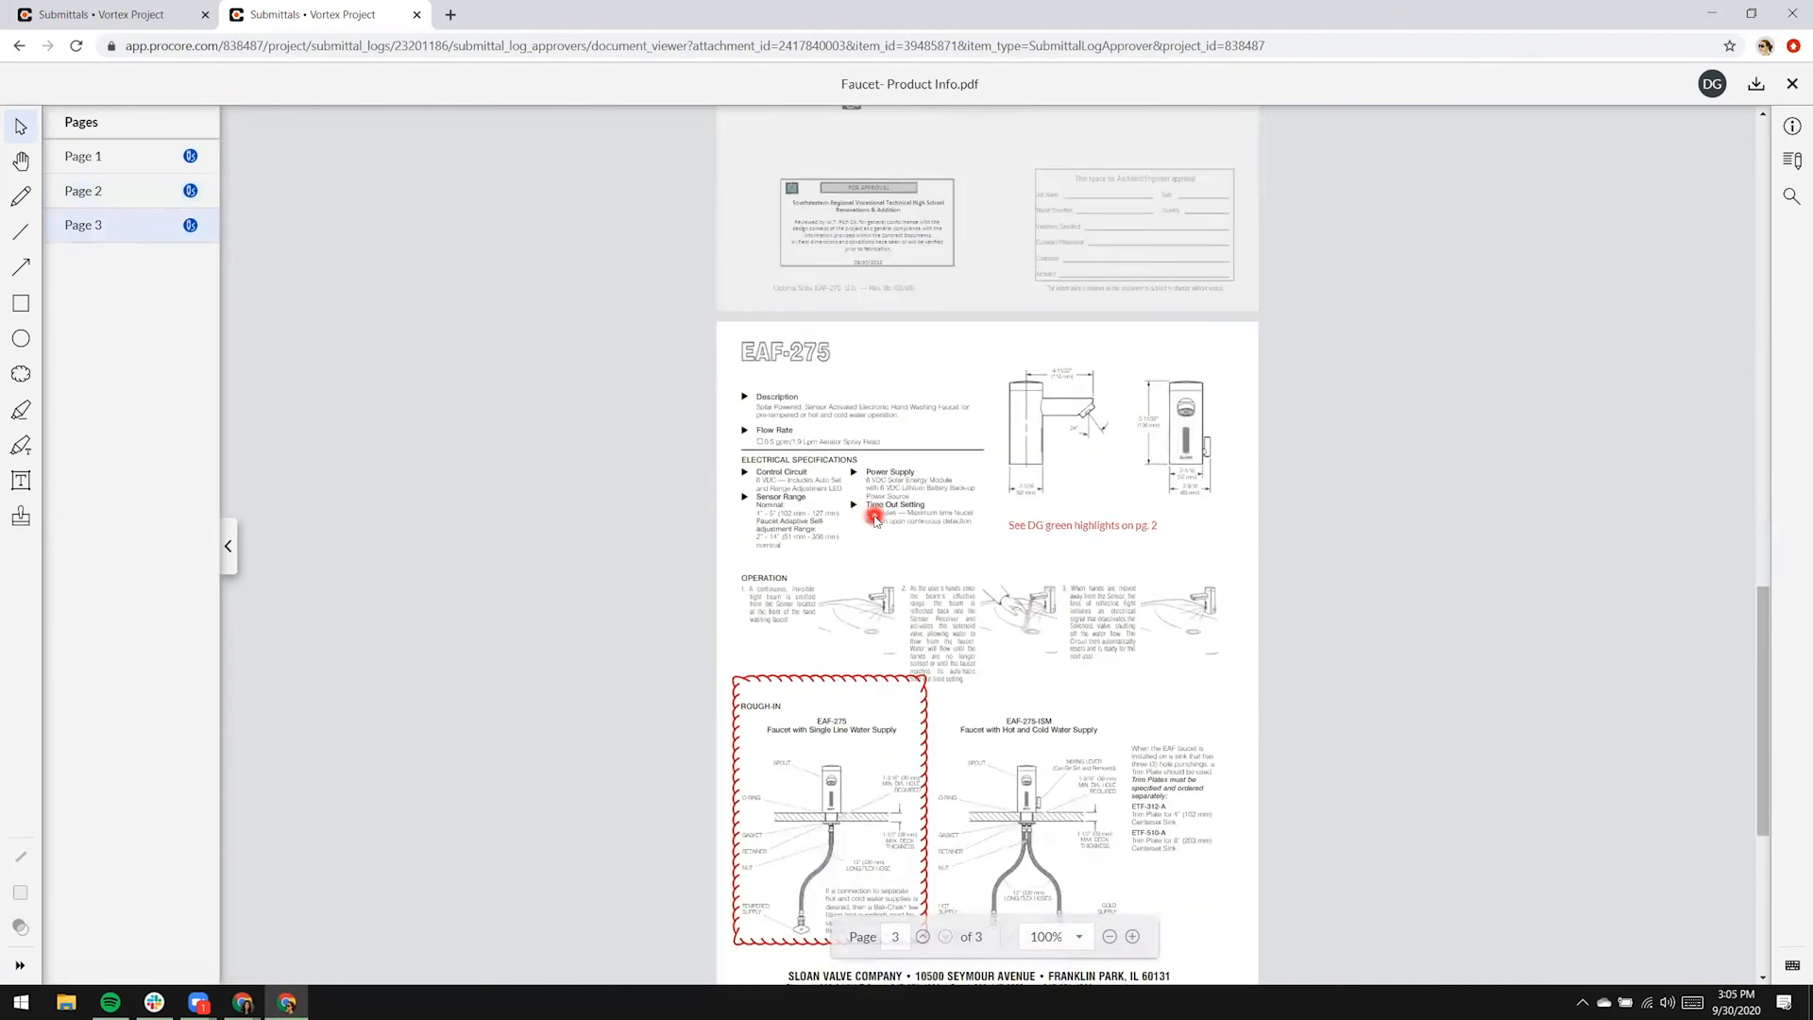
scroll(875, 517, "down", 1)
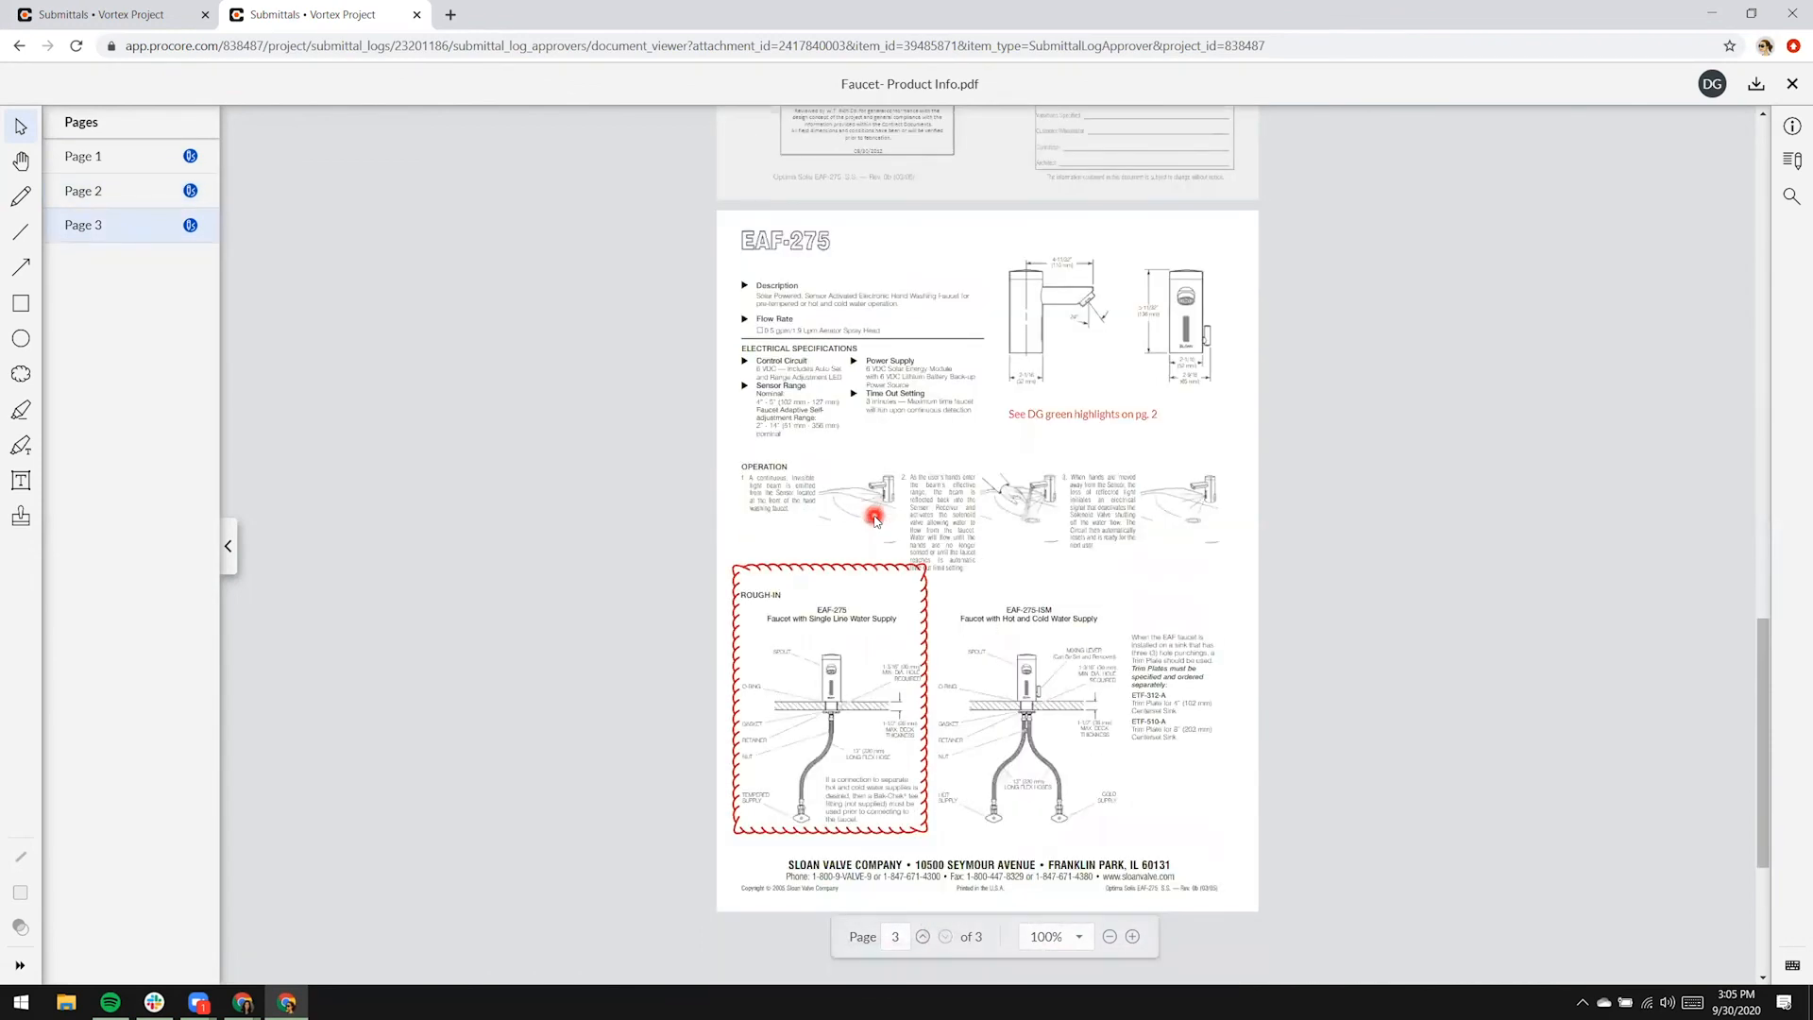